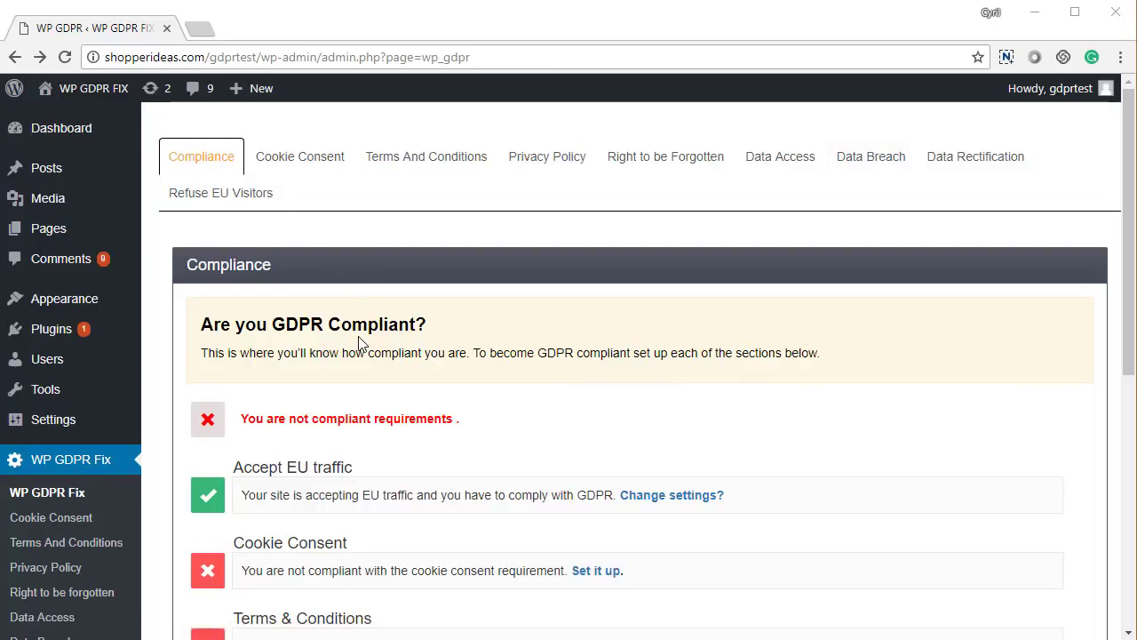
- Scroll down the compliance checklist, highlighting the data breach requirement
scroll(360, 344, "down", 1)
scroll(359, 344, "down", 3)
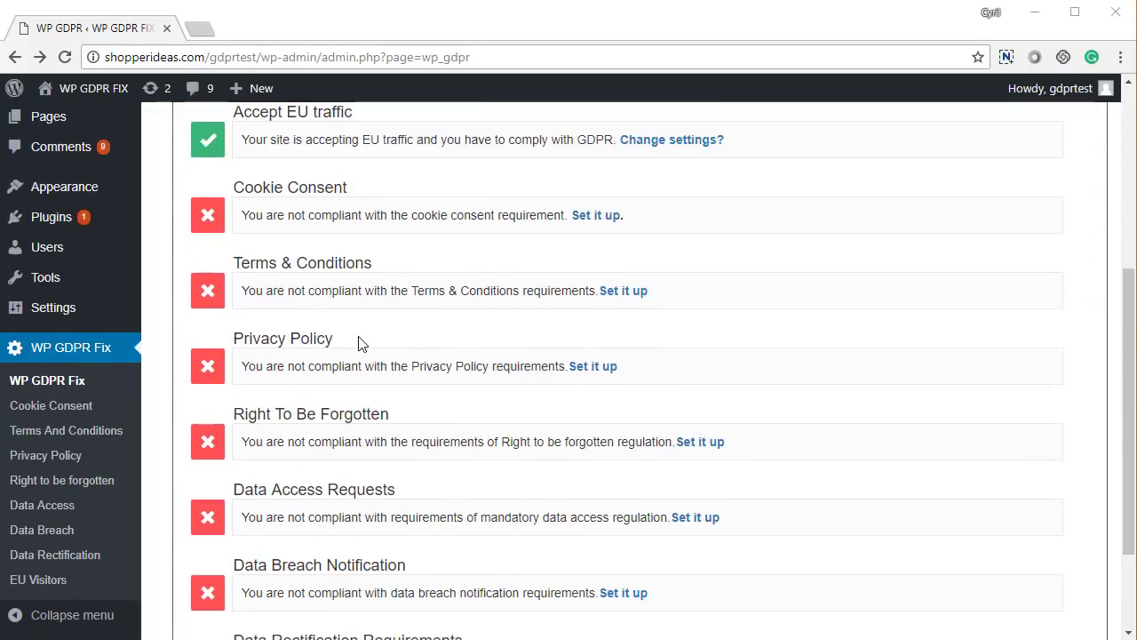
scroll(360, 344, "down", 1)
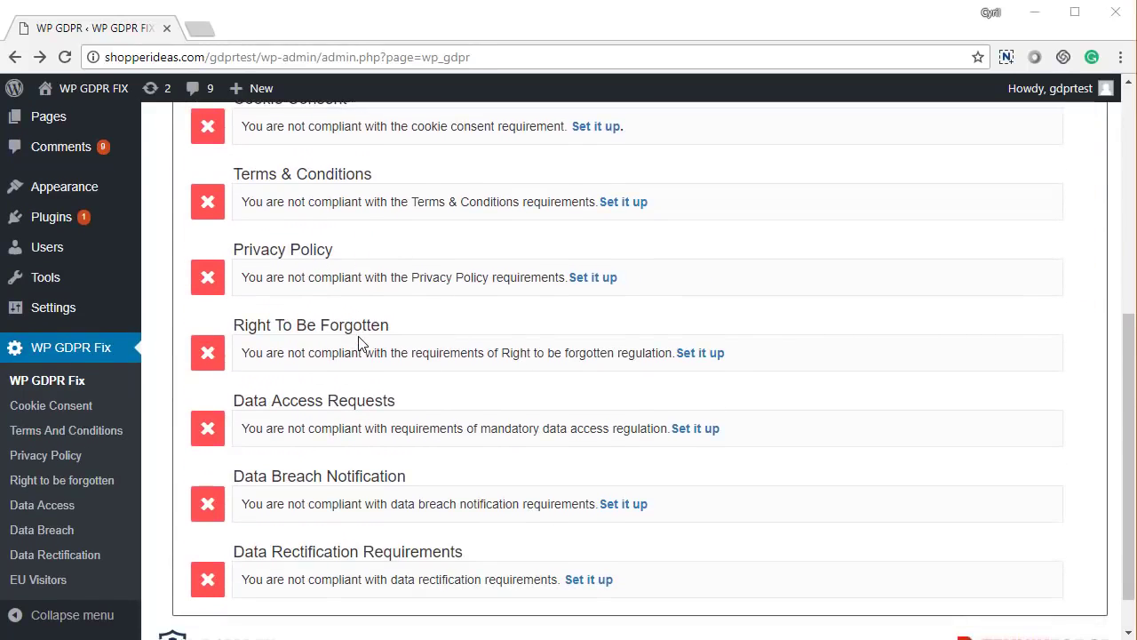
scroll(360, 343, "down", 1)
scroll(360, 343, "up", 5)
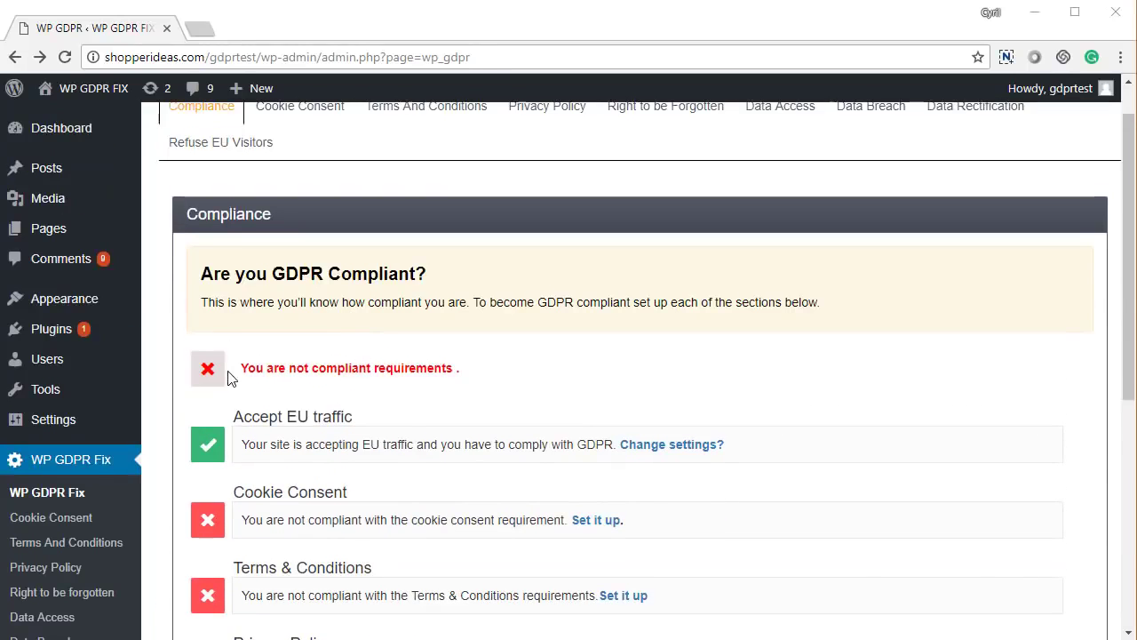
scroll(240, 417, "down", 1)
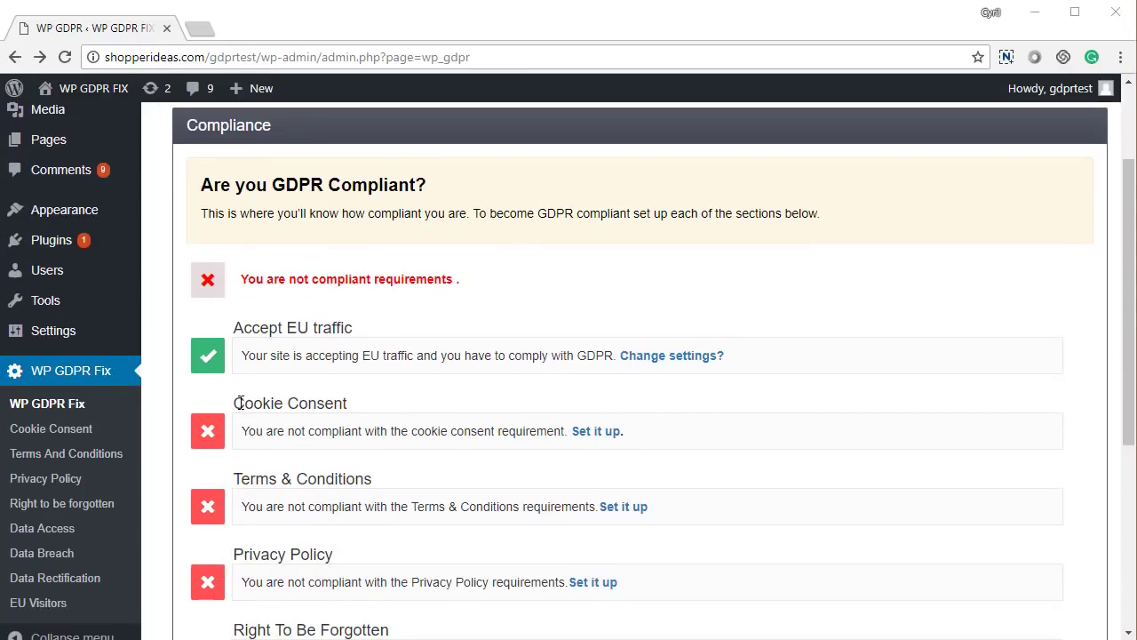
scroll(277, 458, "down", 1)
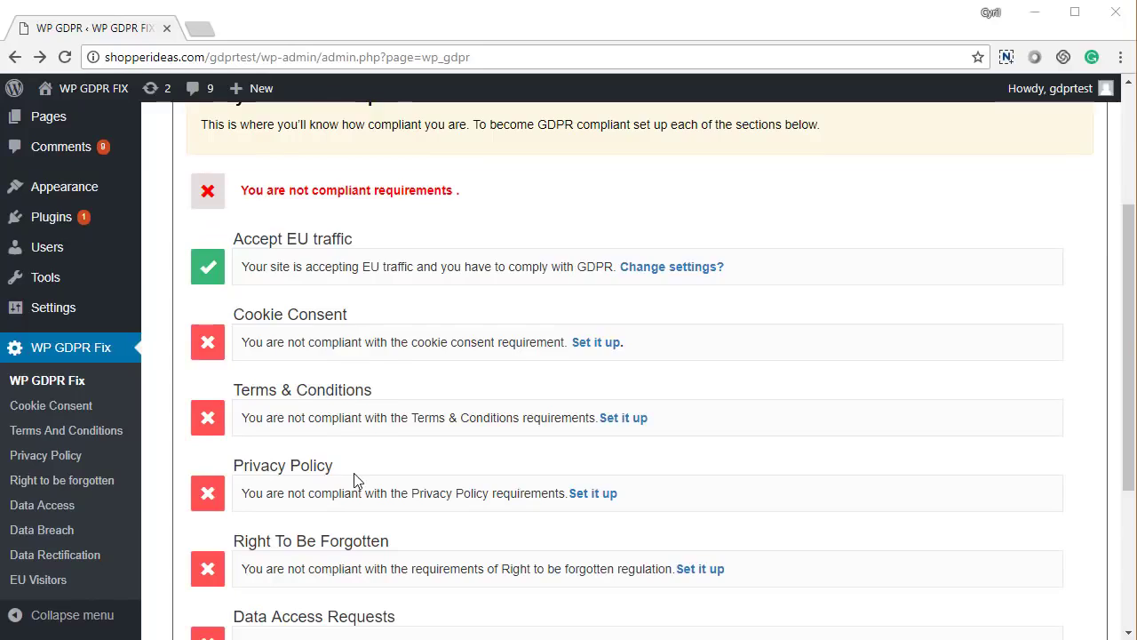
scroll(353, 479, "down", 3)
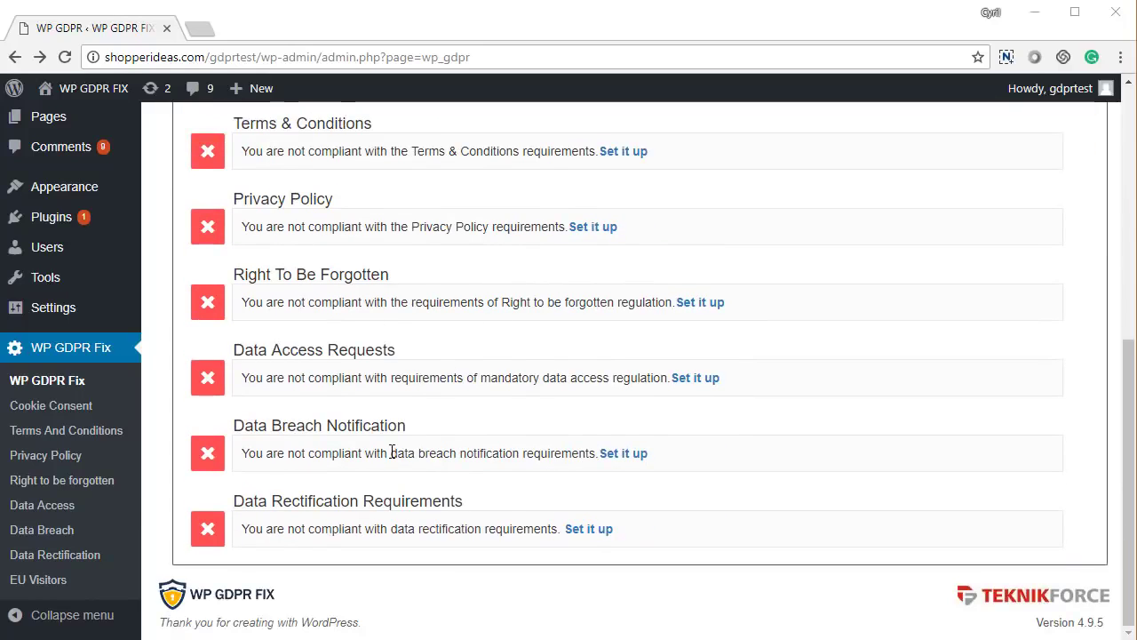
left_click_drag(270, 431, 423, 451)
left_click(306, 498)
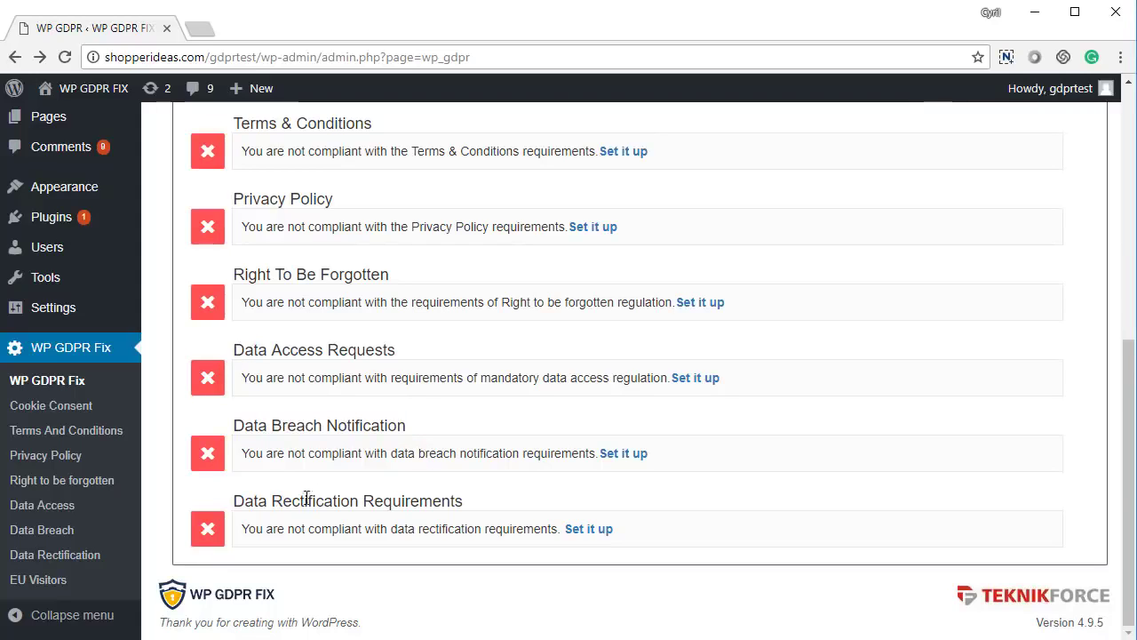
left_click_drag(306, 498, 465, 513)
- Scroll back up the checklist and open the Cookie Consent settings
scroll(449, 481, "up", 3)
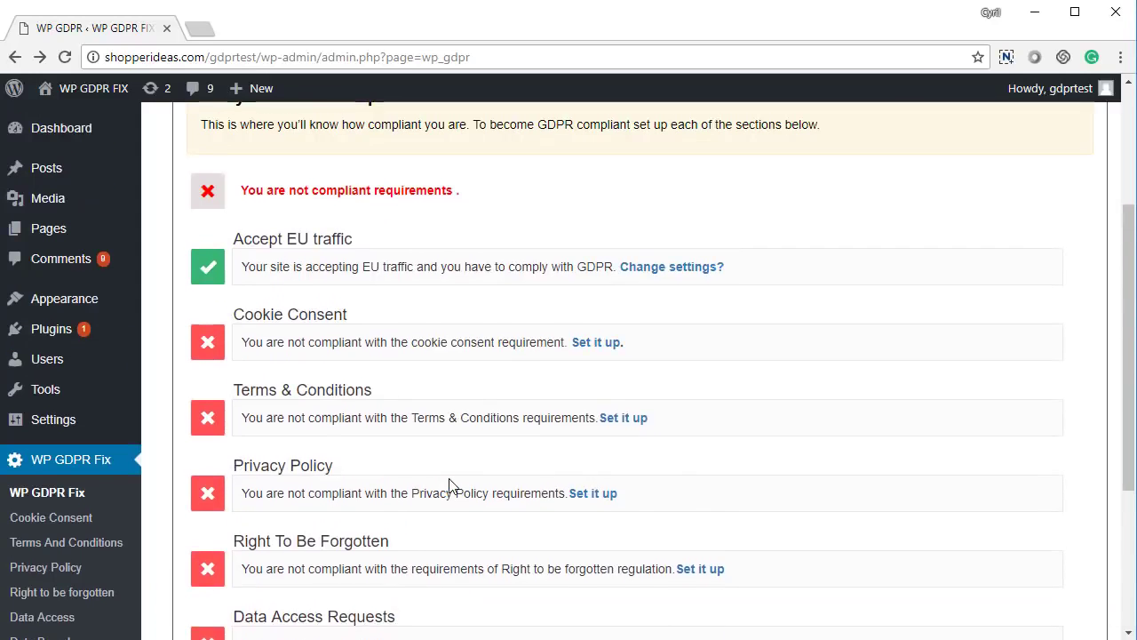
scroll(449, 484, "up", 1)
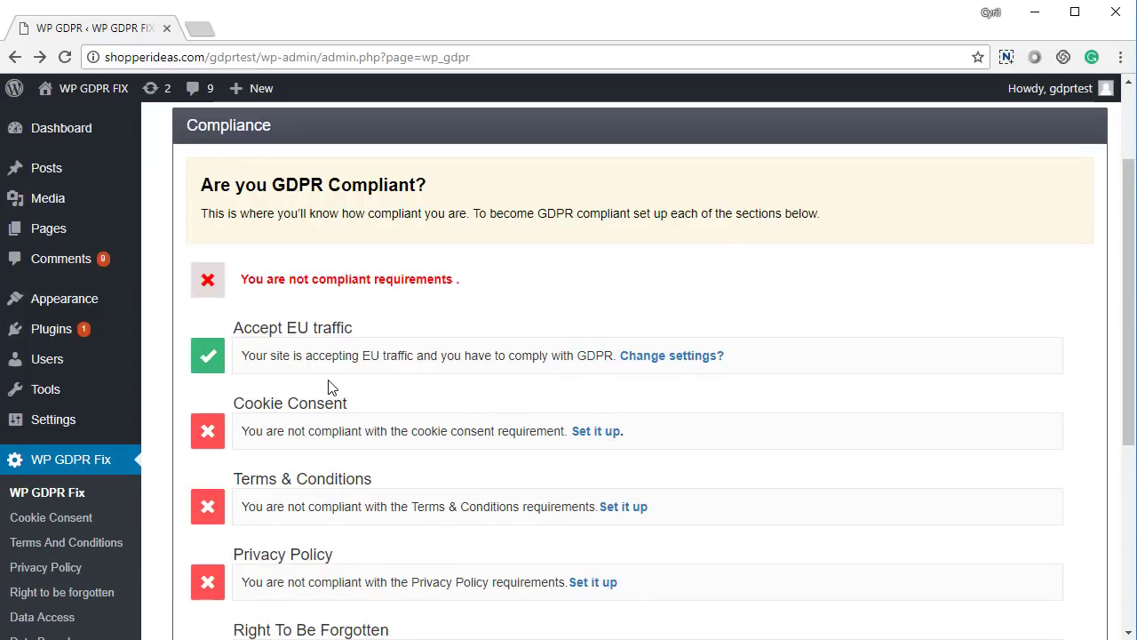
scroll(294, 396, "up", 1)
left_click_drag(243, 417, 340, 417)
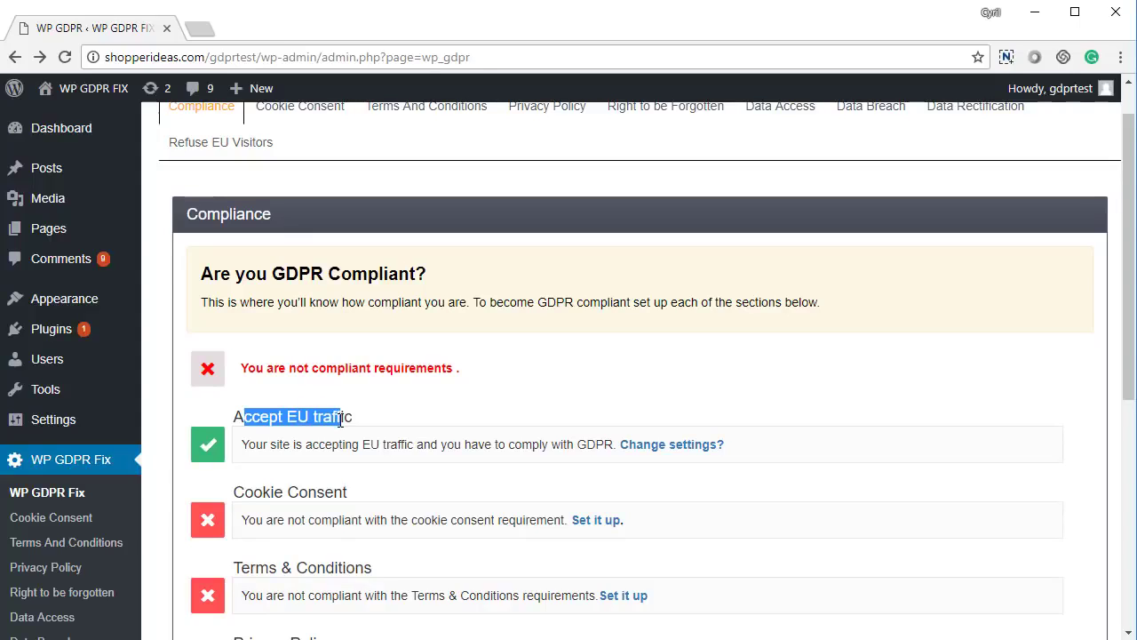
left_click(338, 419)
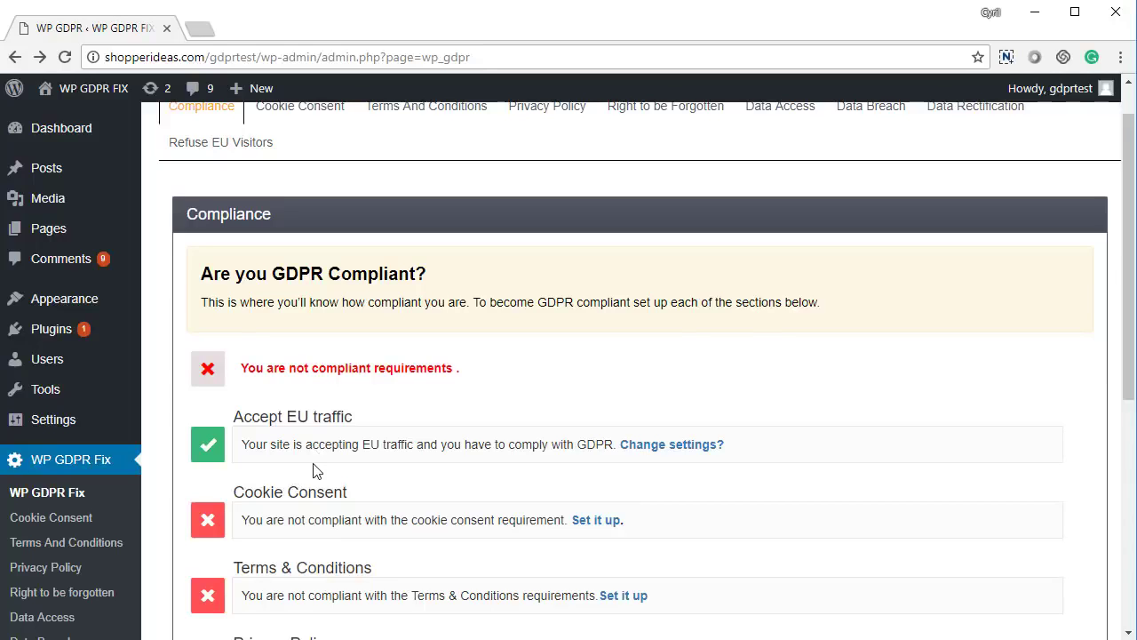
scroll(313, 474, "up", 1)
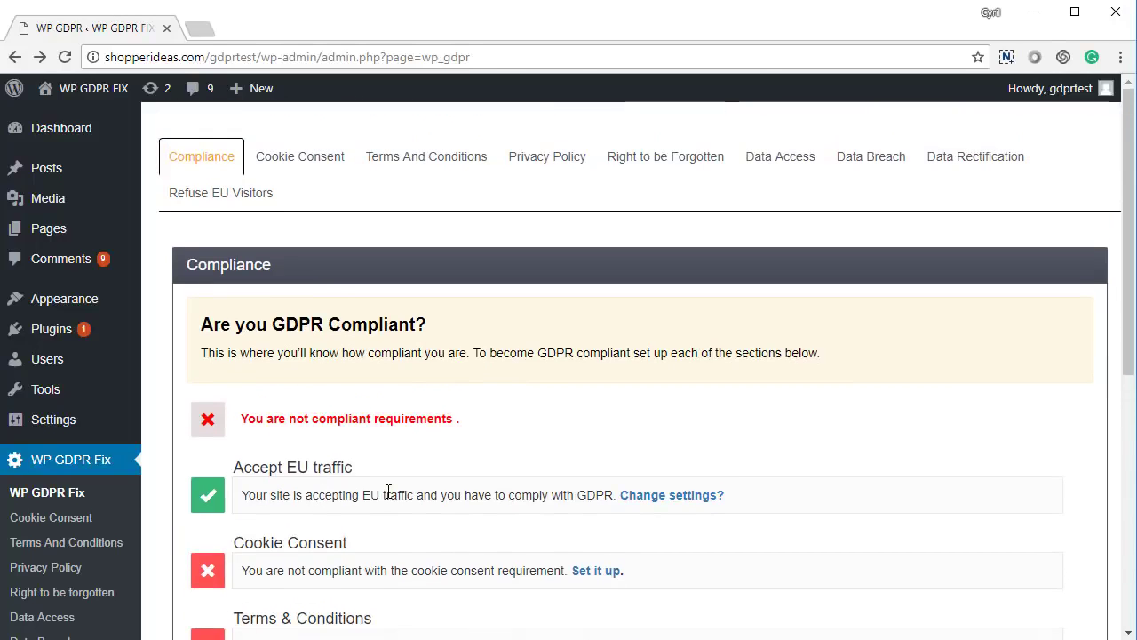
left_click(597, 571)
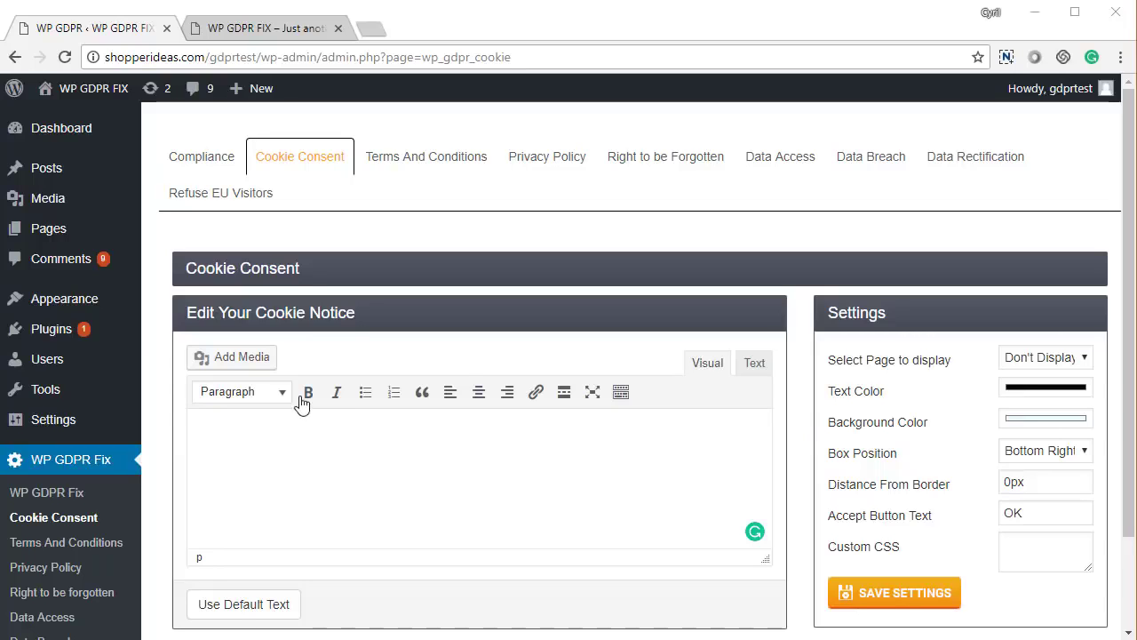
- Review the notice options, leaving Don't Display, the text colour and Bottom Right position unchanged
scroll(347, 393, "down", 2)
left_click(348, 346)
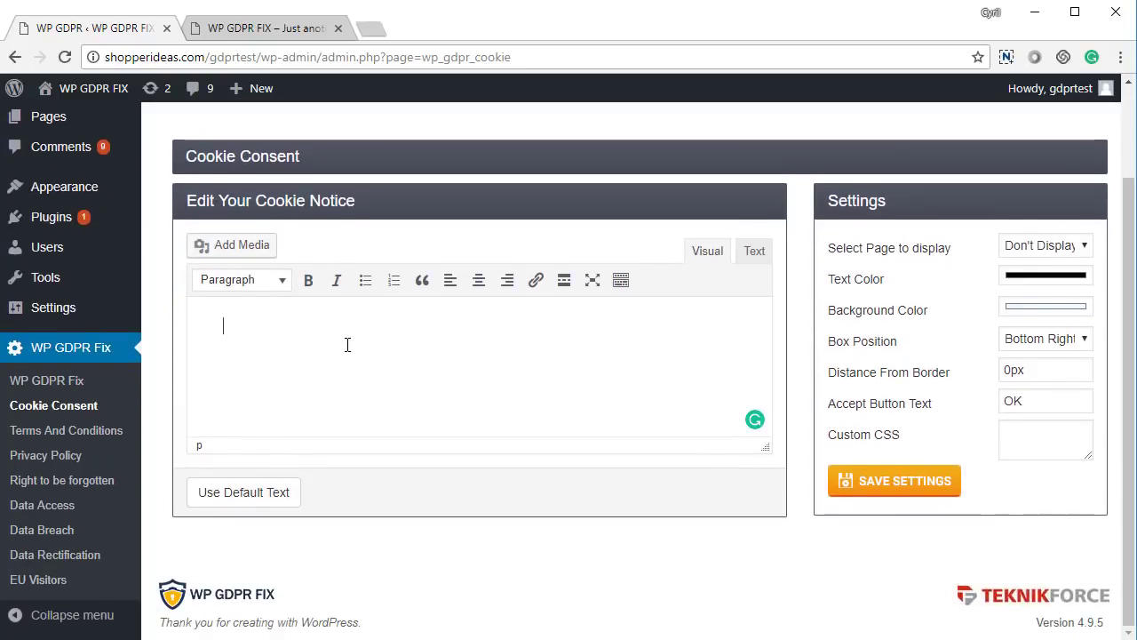
left_click(1048, 256)
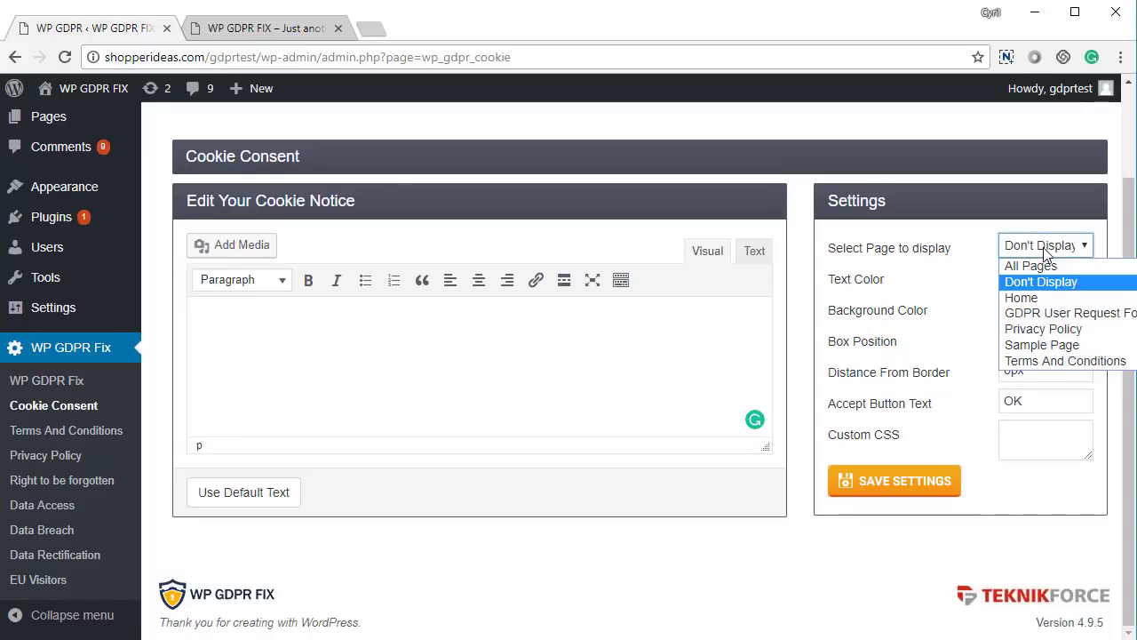
left_click(1049, 256)
left_click(1046, 281)
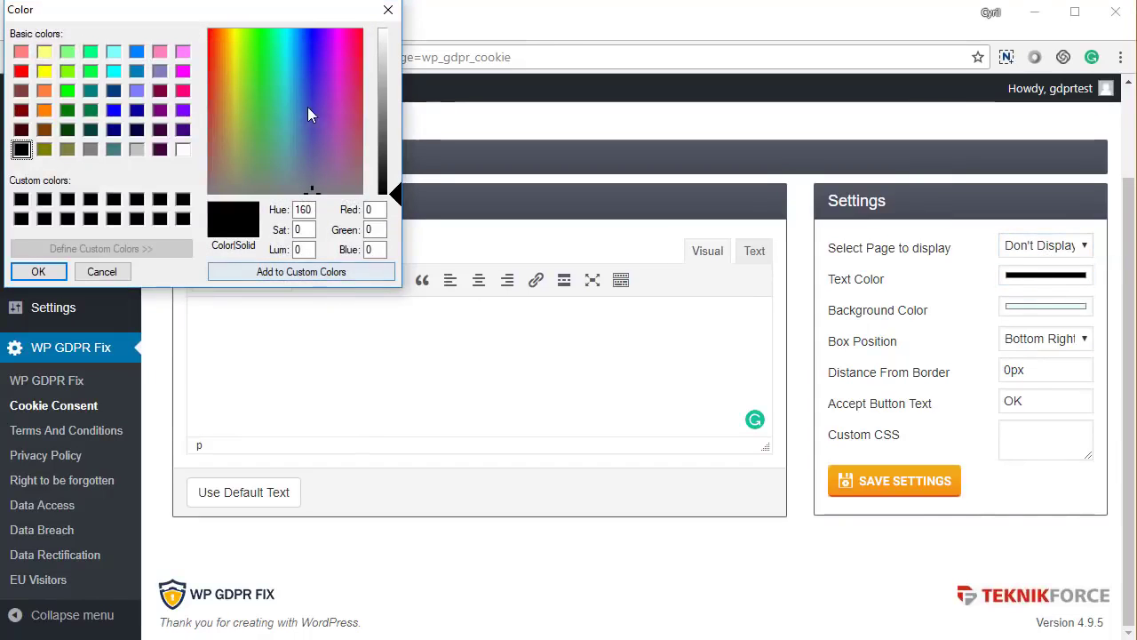
left_click(383, 12)
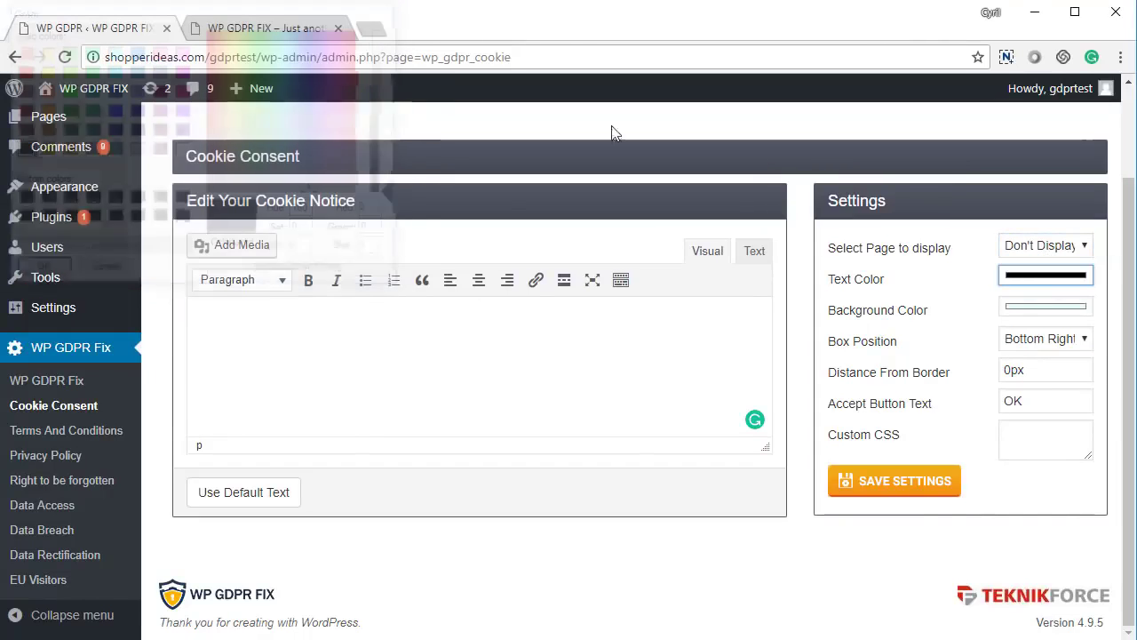
left_click(1035, 342)
left_click(1034, 348)
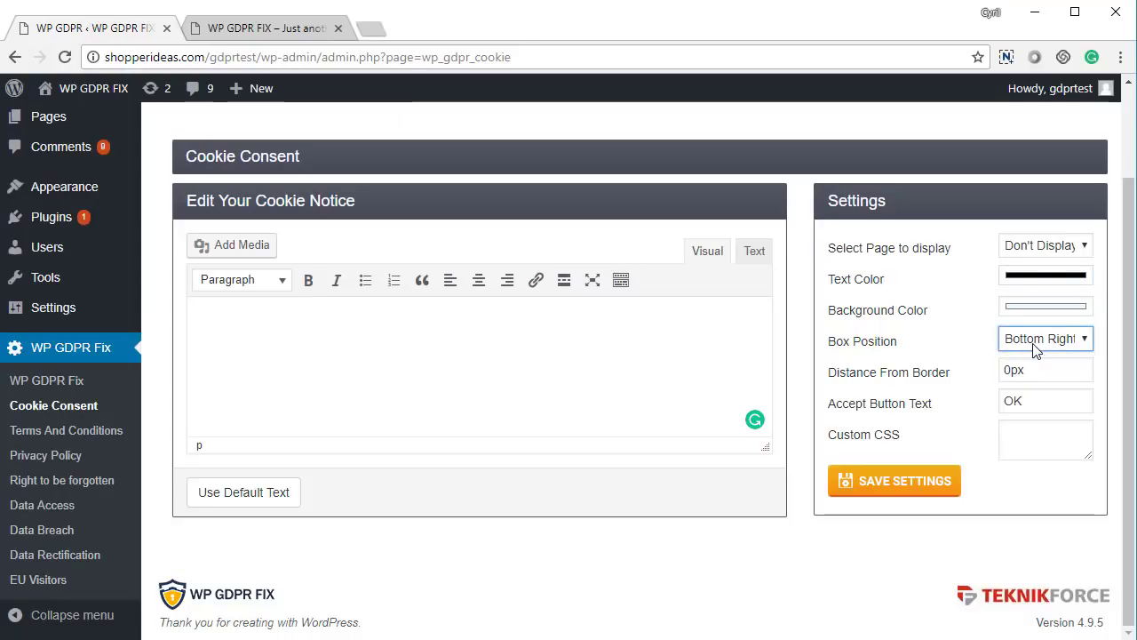
- Fill the cookie notice editor with the default notice text and save
left_click(278, 503)
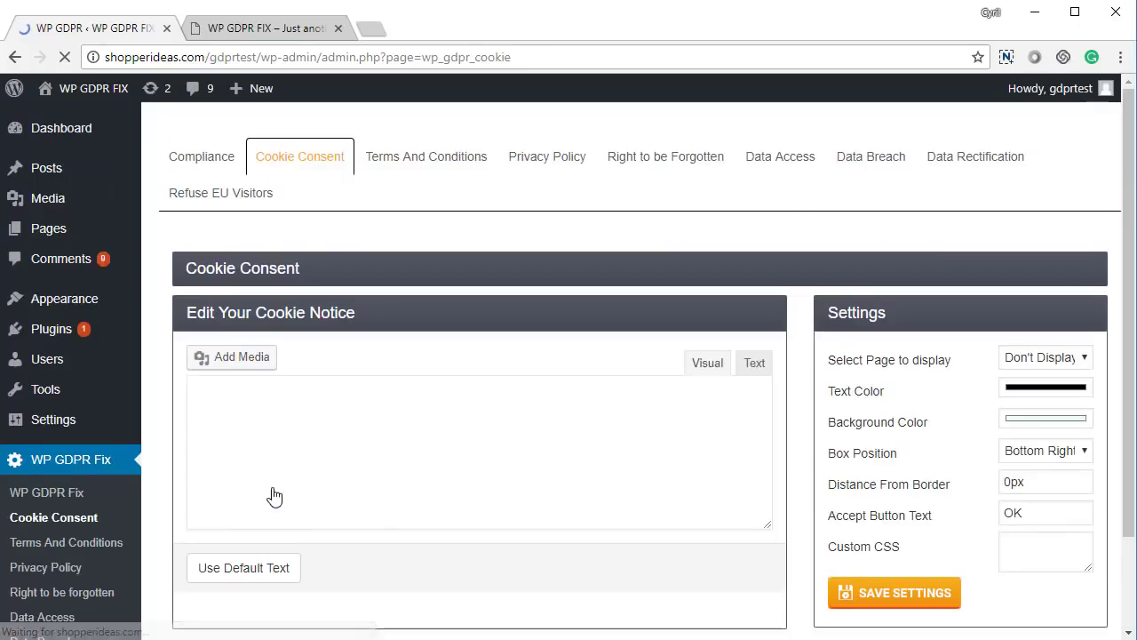
scroll(272, 475, "down", 2)
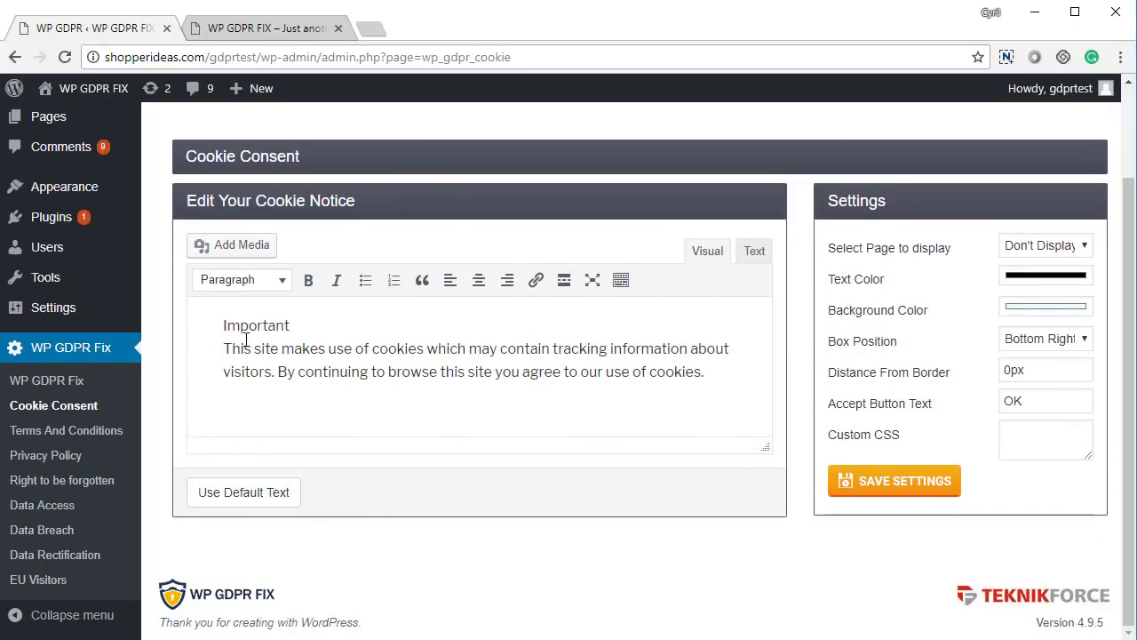
left_click_drag(244, 347, 384, 371)
left_click(384, 371)
left_click(895, 489)
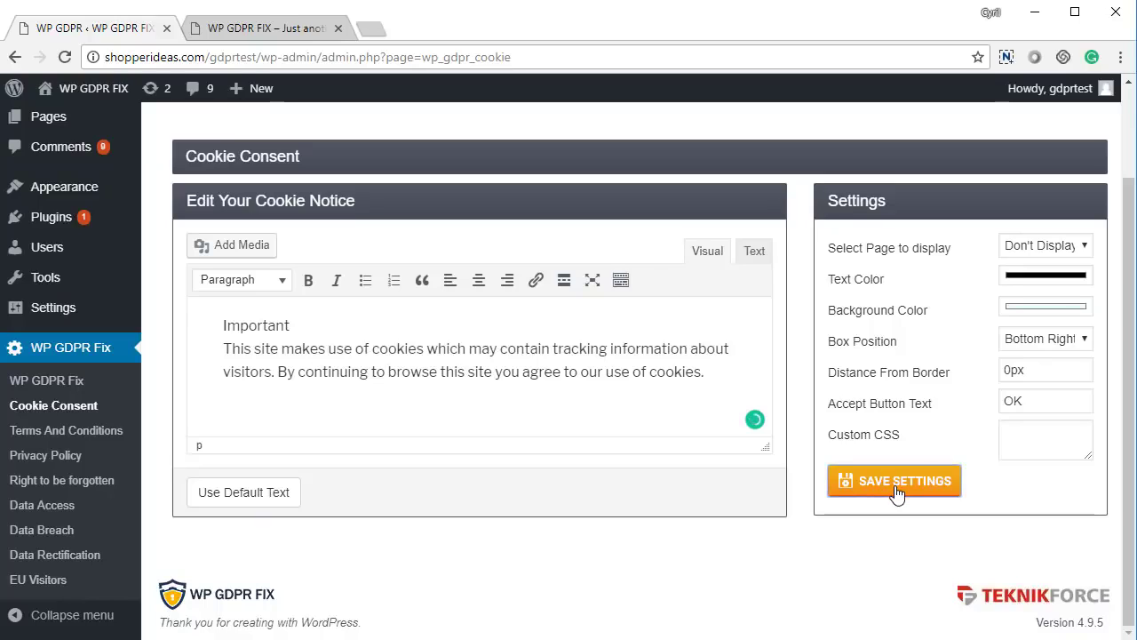
- Set the cookie notice to display on All Pages and save again
left_click(1064, 252)
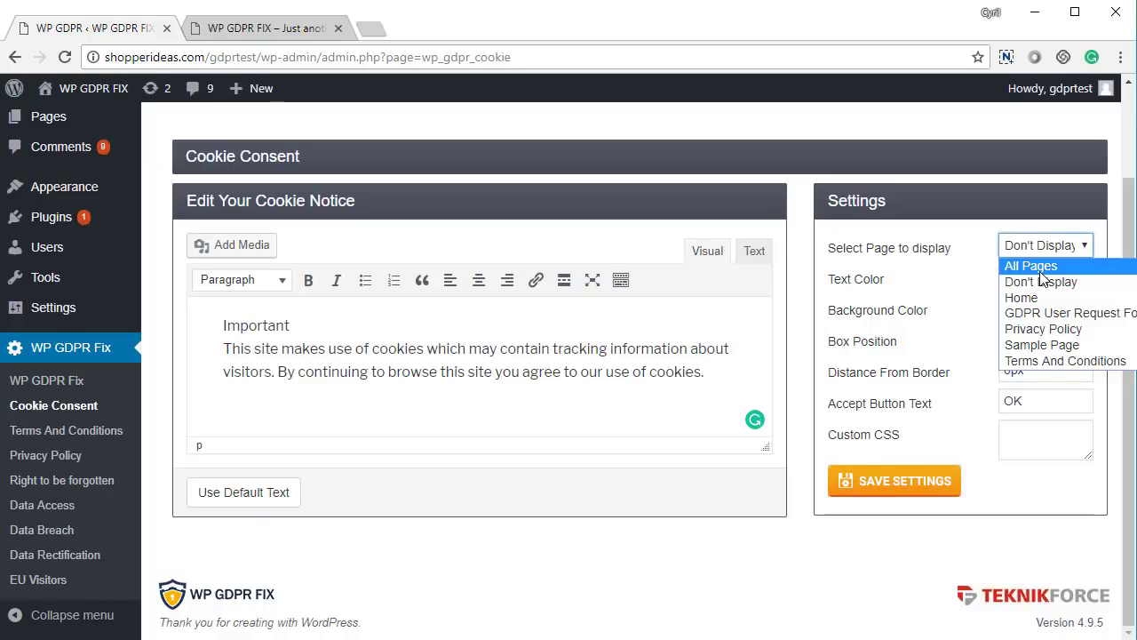
left_click(1039, 263)
left_click(879, 489)
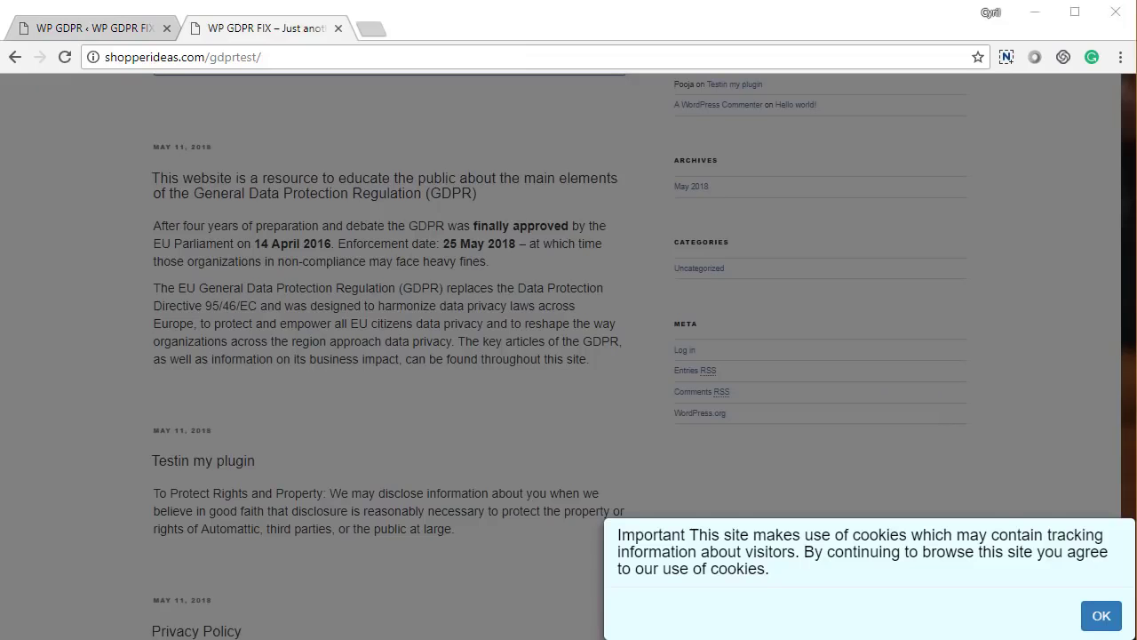
- Check the cookie banner text on the live site, accept it with OK, and return to the admin tab
left_click_drag(662, 536, 758, 569)
left_click(759, 569)
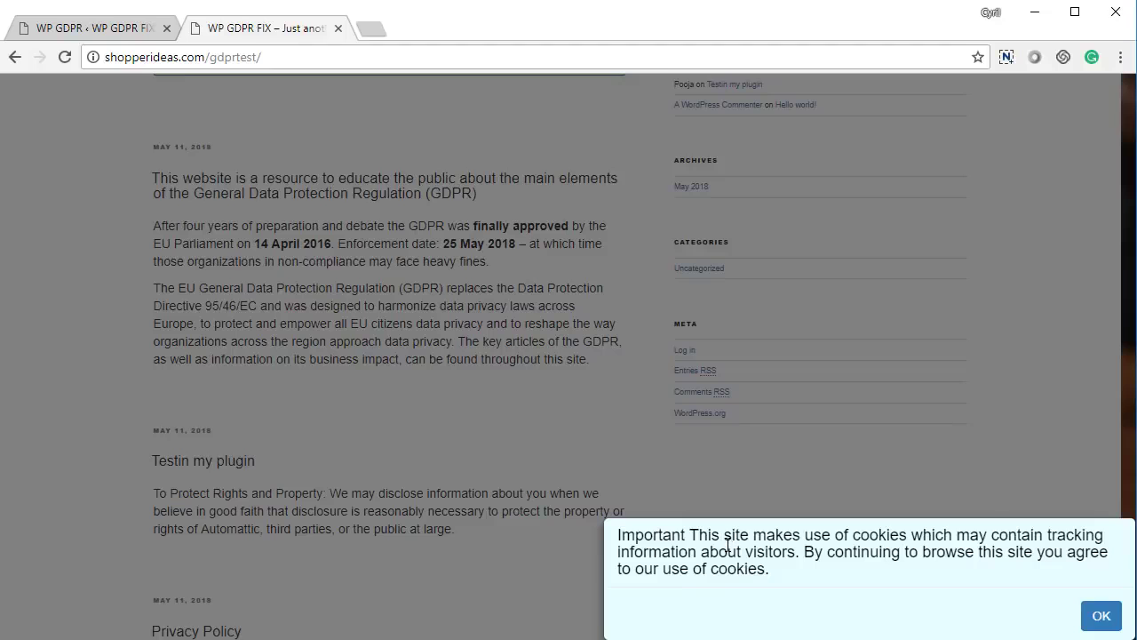
left_click_drag(718, 536, 794, 575)
left_click(797, 576)
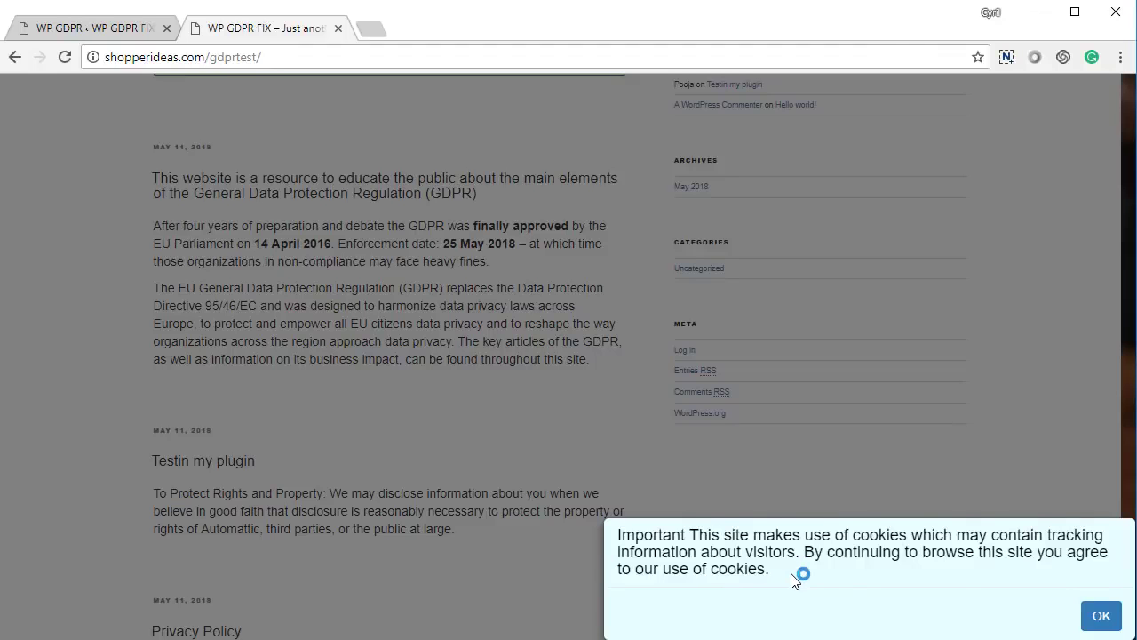
left_click(1101, 622)
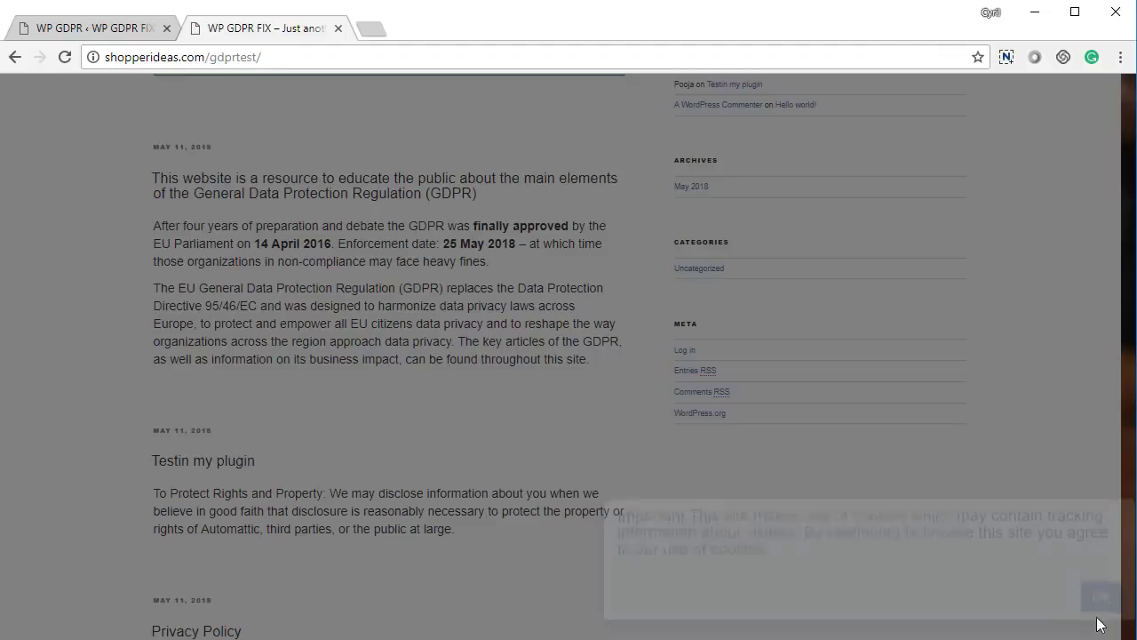
left_click(88, 28)
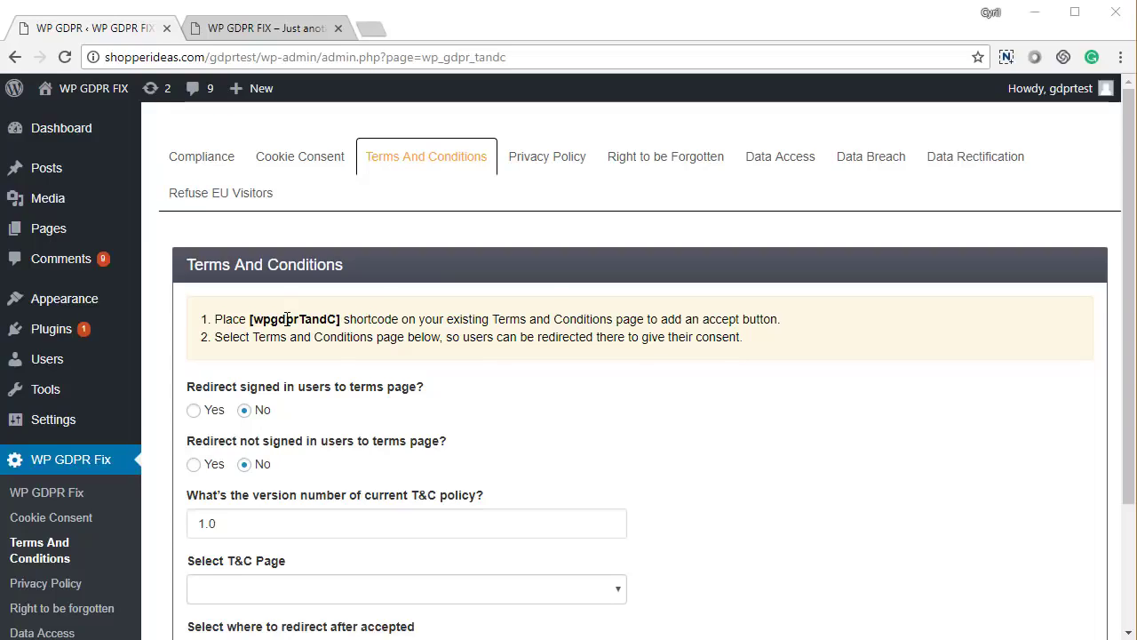
- Review the T&C redirect questions and keep the policy version at 1.0
scroll(391, 411, "down", 1)
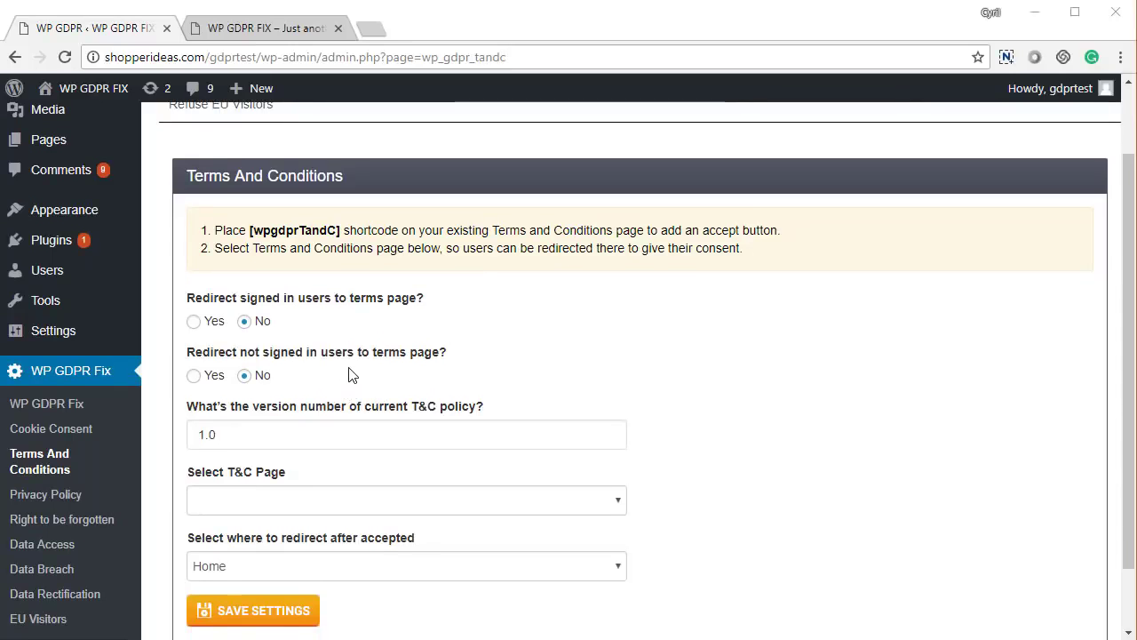
scroll(349, 375, "down", 1)
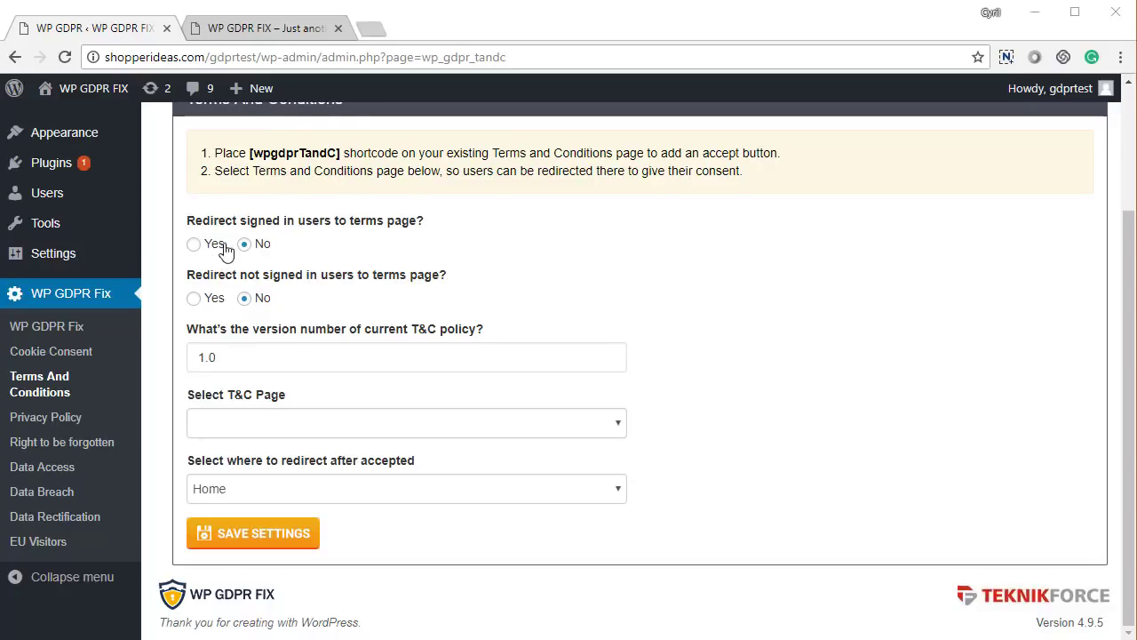
left_click_drag(250, 221, 340, 223)
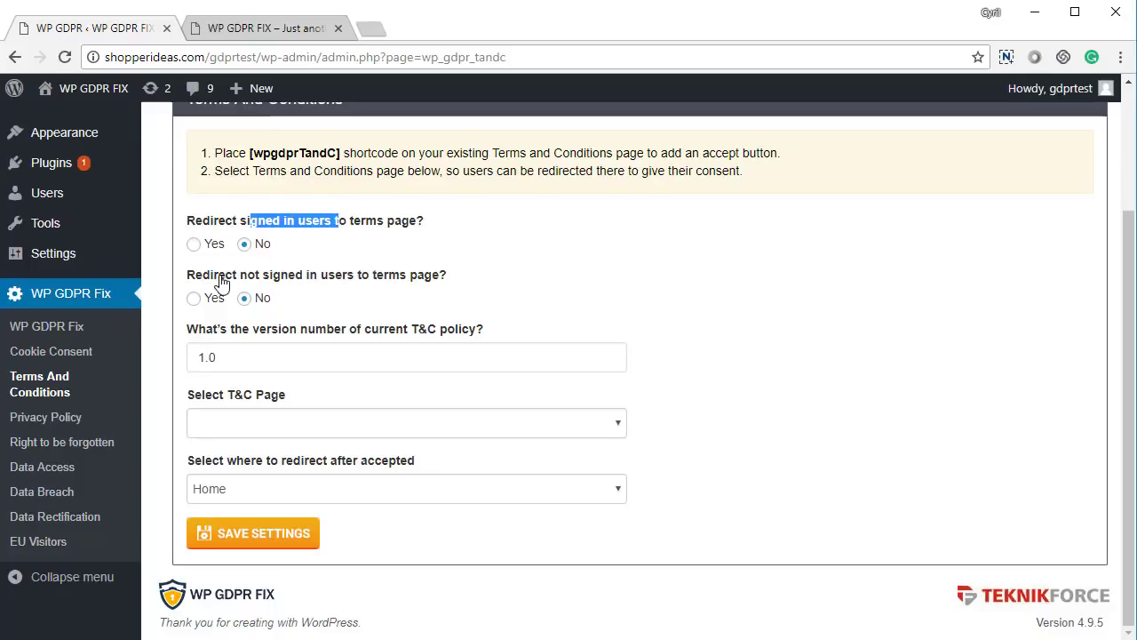
left_click_drag(218, 274, 329, 279)
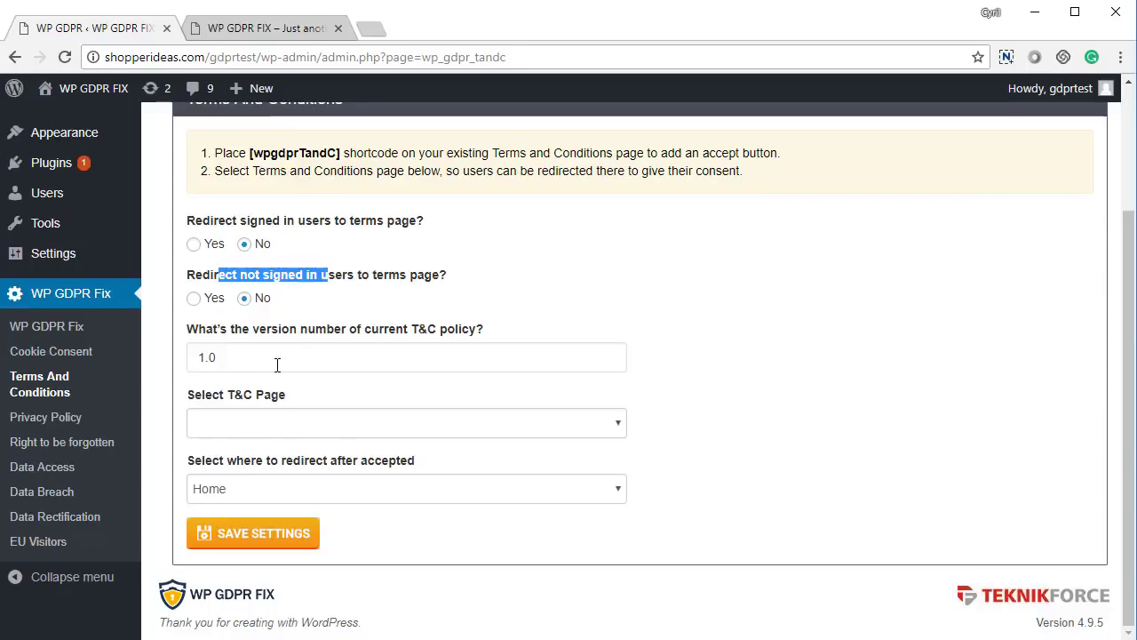
left_click_drag(277, 364, 190, 375)
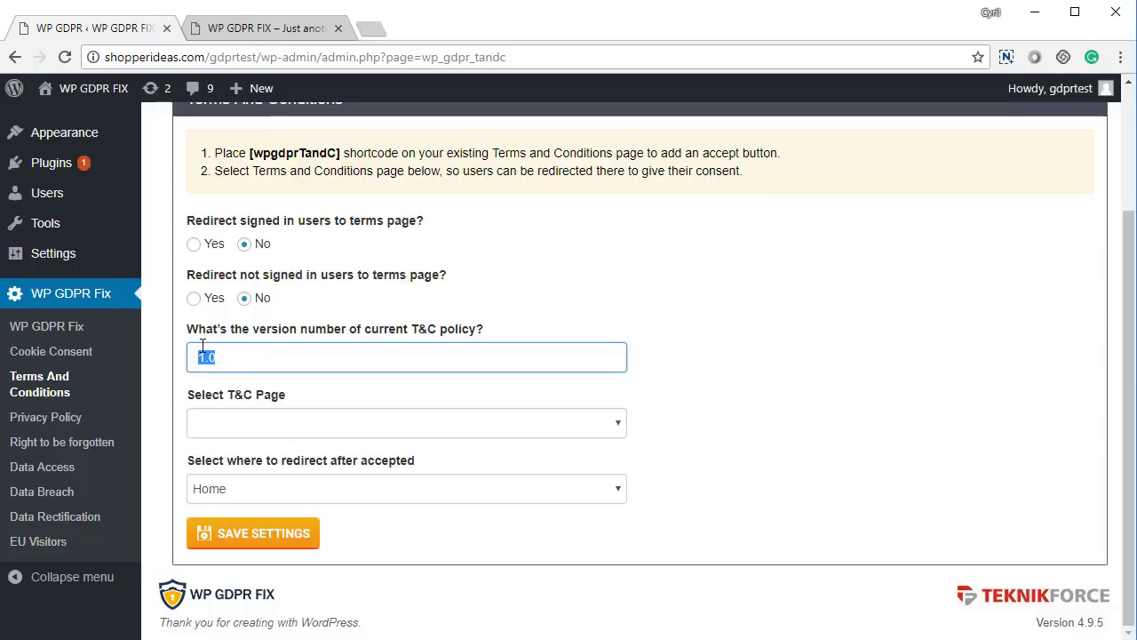
left_click(225, 358)
- Choose Terms And Conditions as the T&C page, keep the redirect on Home, and save
left_click(248, 426)
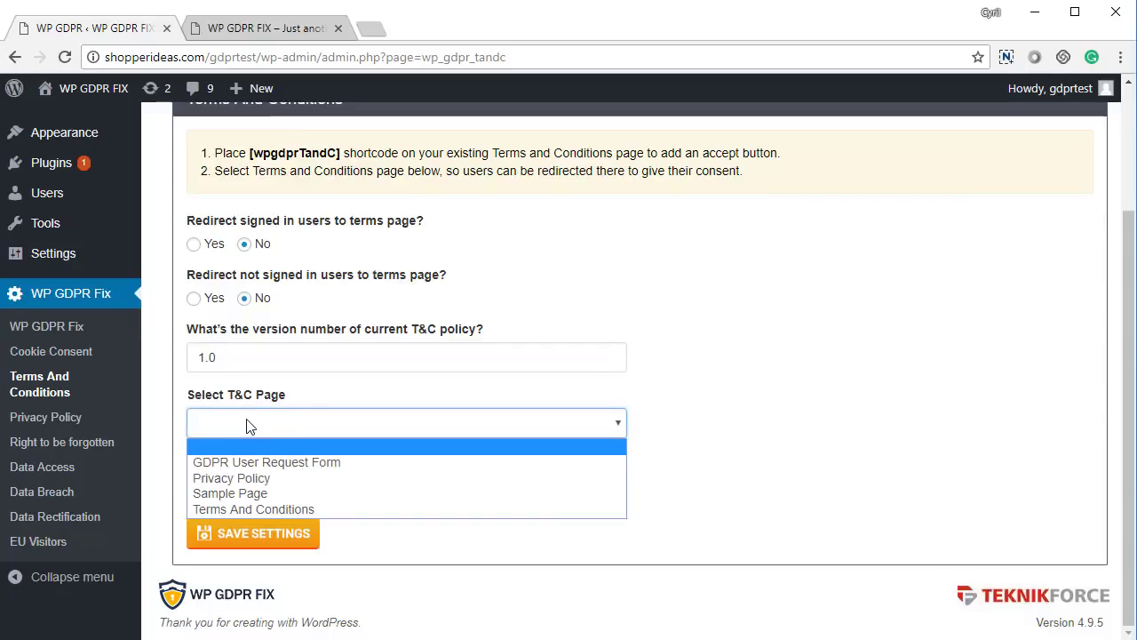
left_click(257, 510)
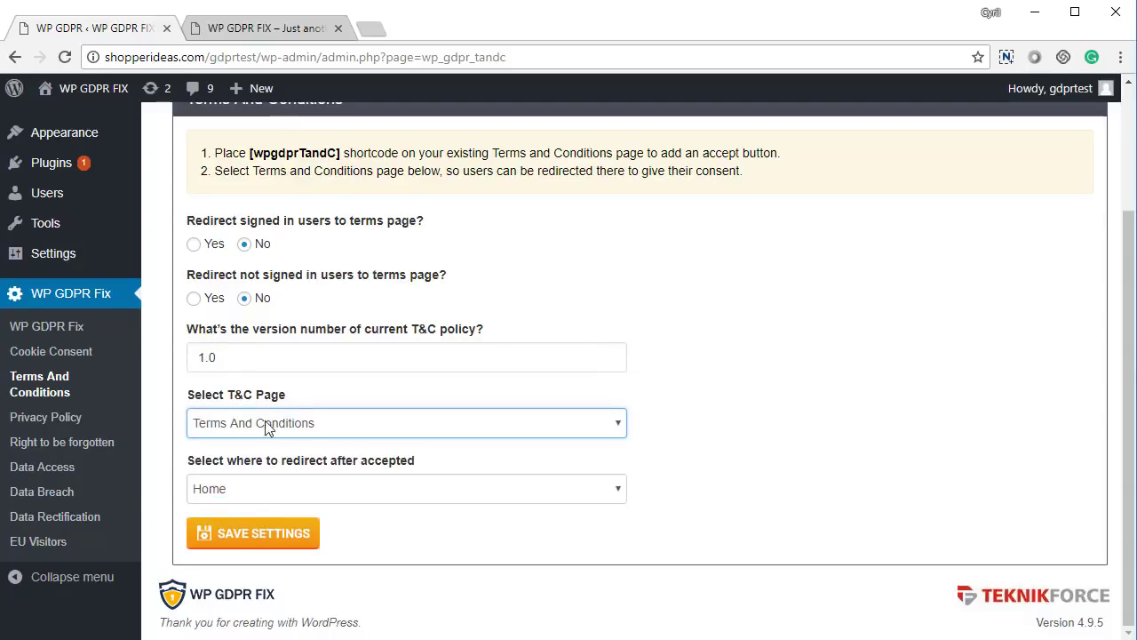
left_click(280, 494)
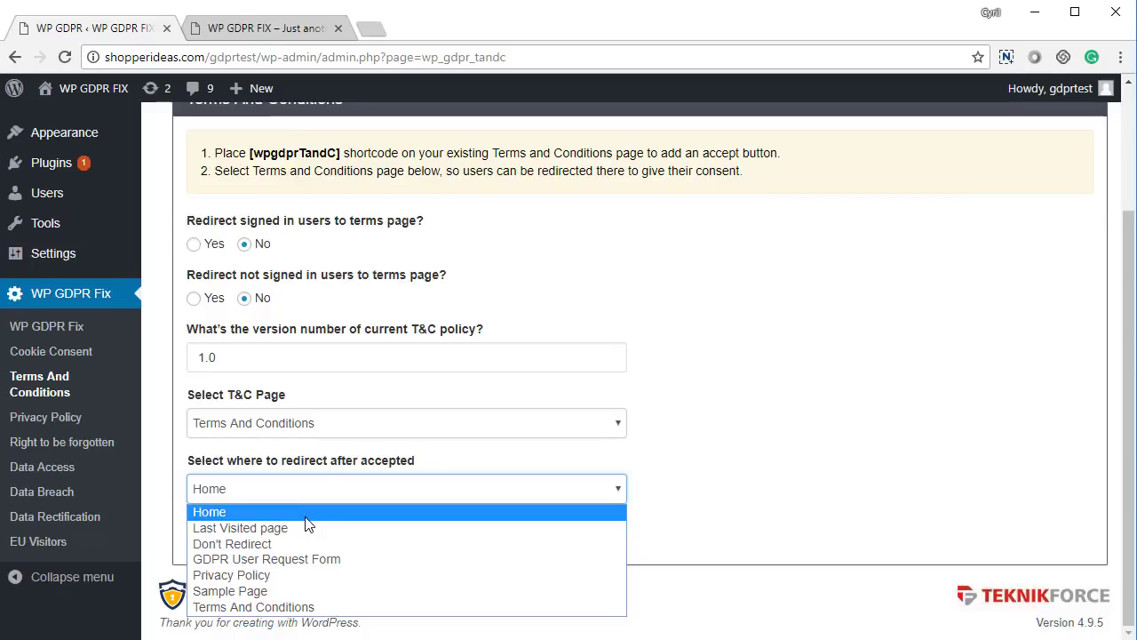
left_click(622, 447)
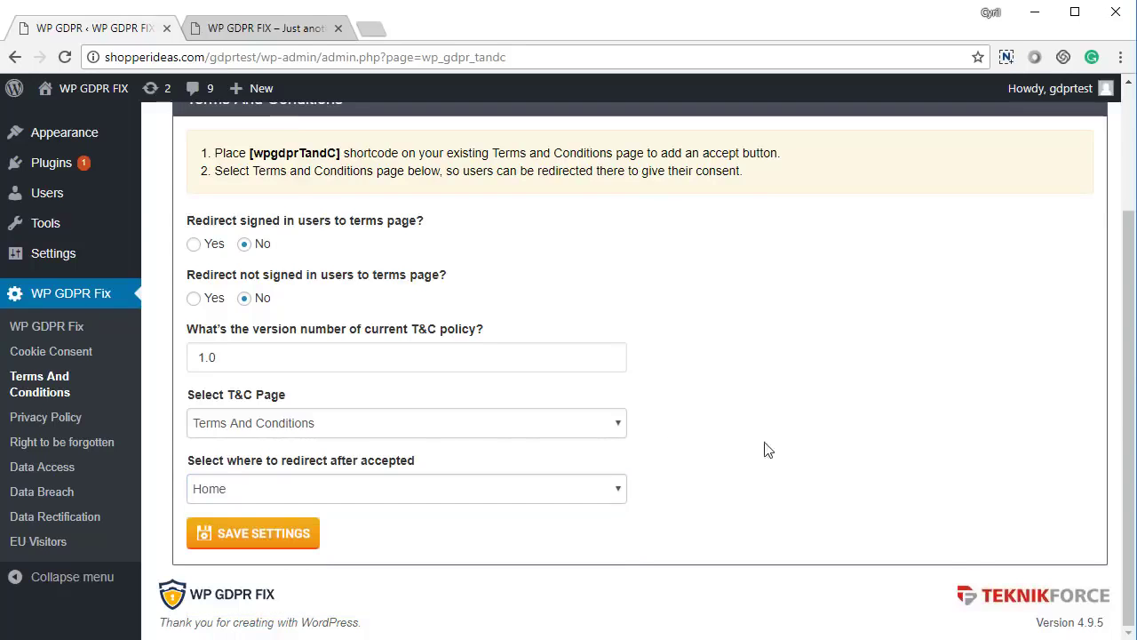
left_click(281, 544)
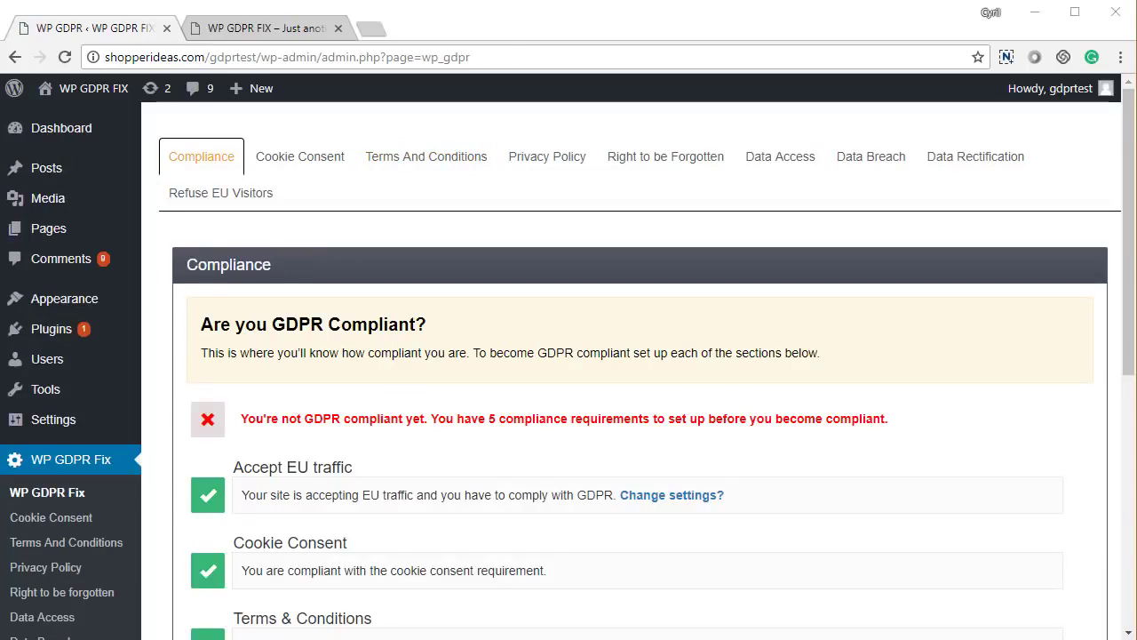
- Scroll through the Compliance rows, noting the Cookie Consent and Terms & Conditions statuses
scroll(380, 493, "down", 3)
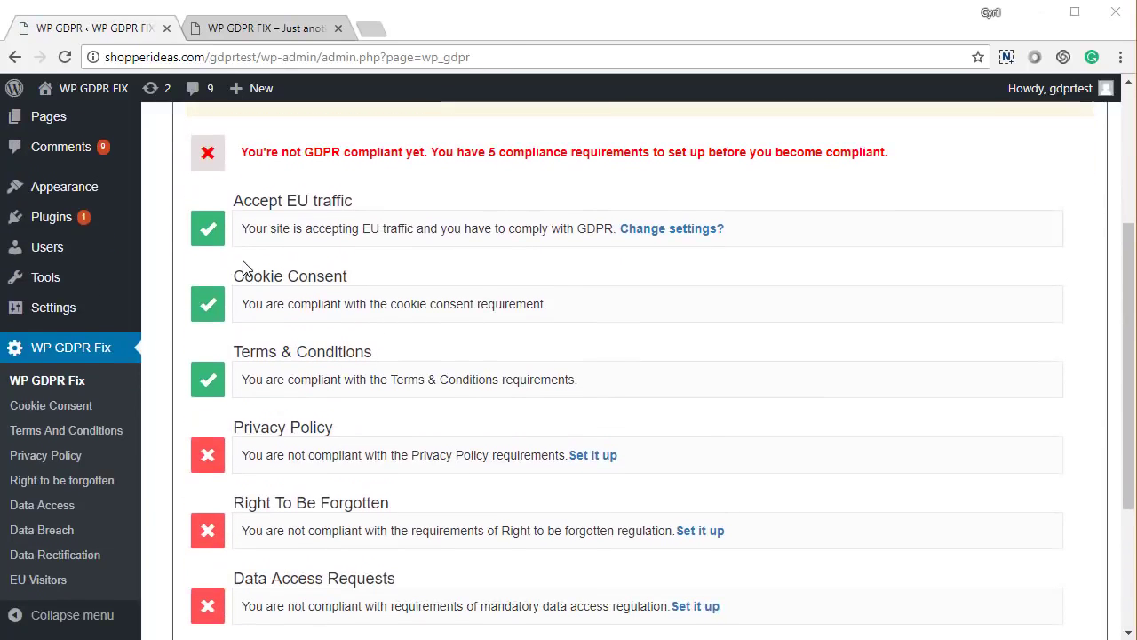
left_click_drag(265, 269, 359, 282)
left_click_drag(241, 354, 363, 353)
left_click(363, 354)
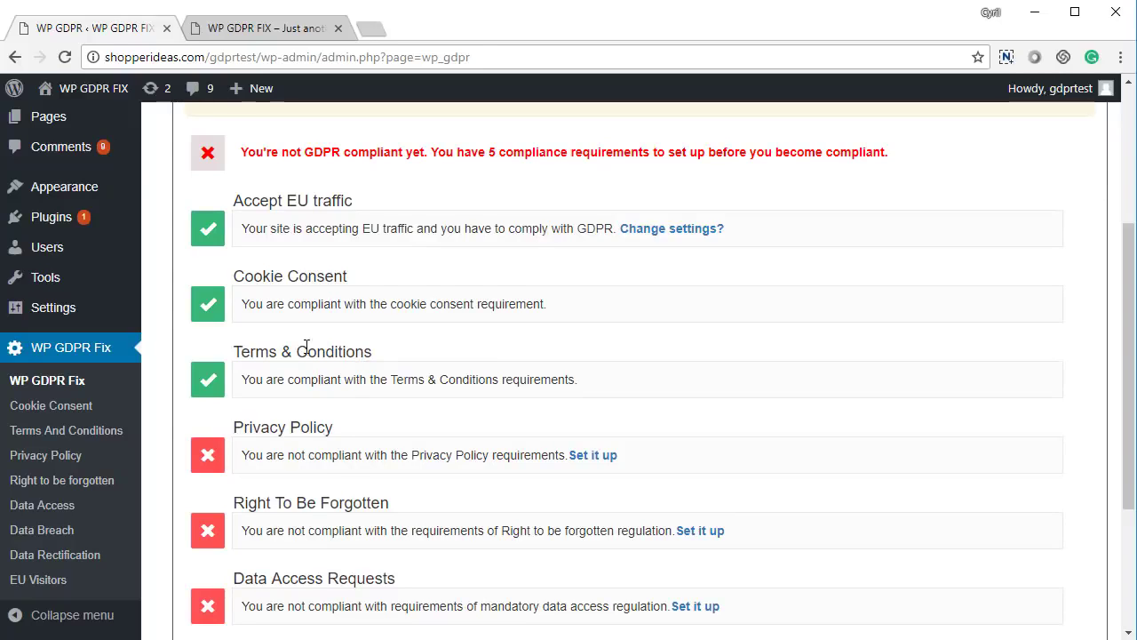
scroll(282, 380, "down", 2)
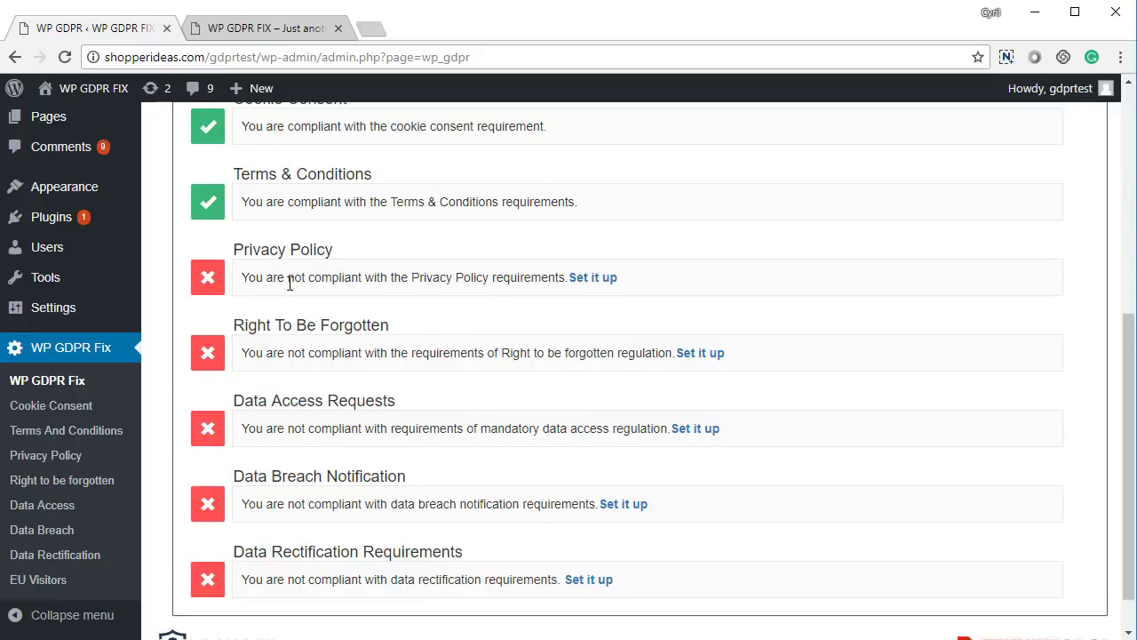
scroll(290, 282, "down", 1)
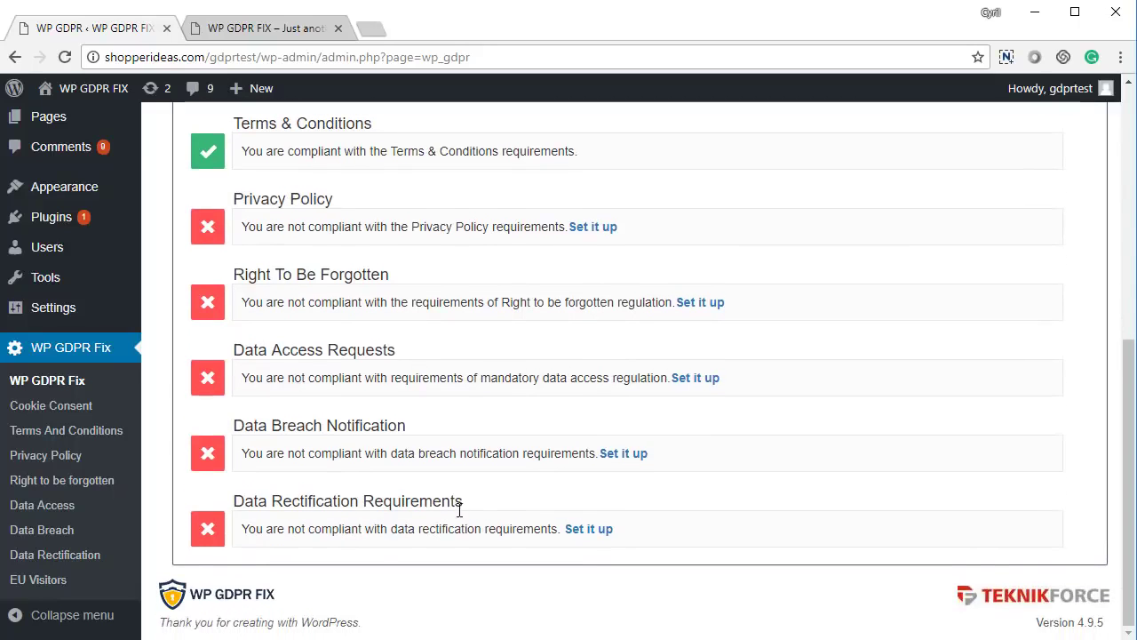
scroll(375, 561, "up", 1)
scroll(377, 562, "down", 1)
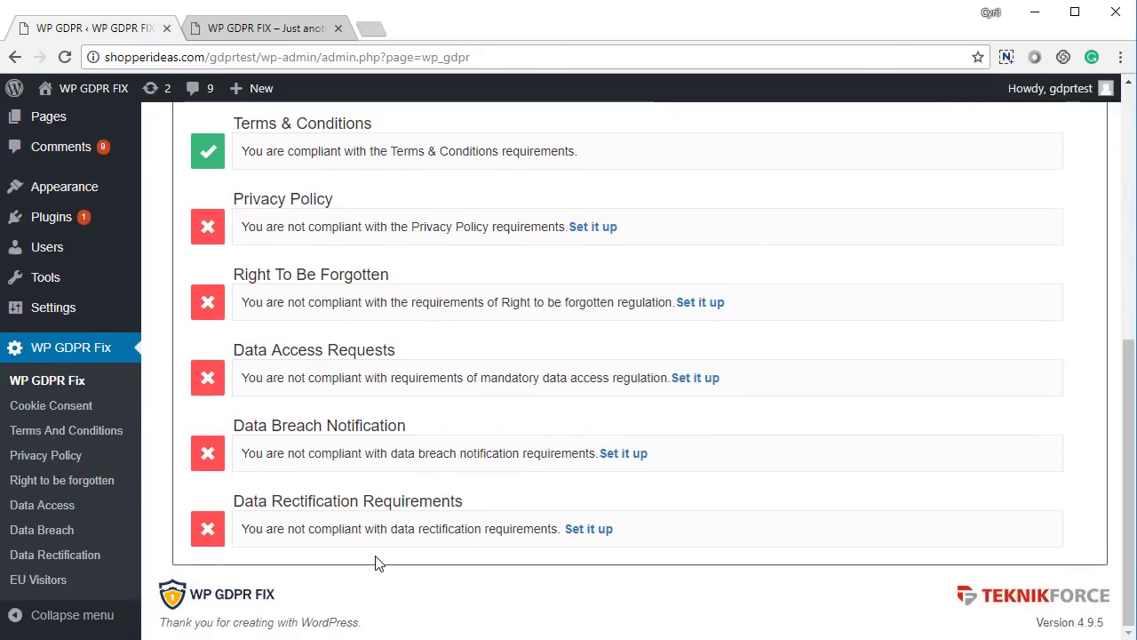
scroll(359, 530, "up", 3)
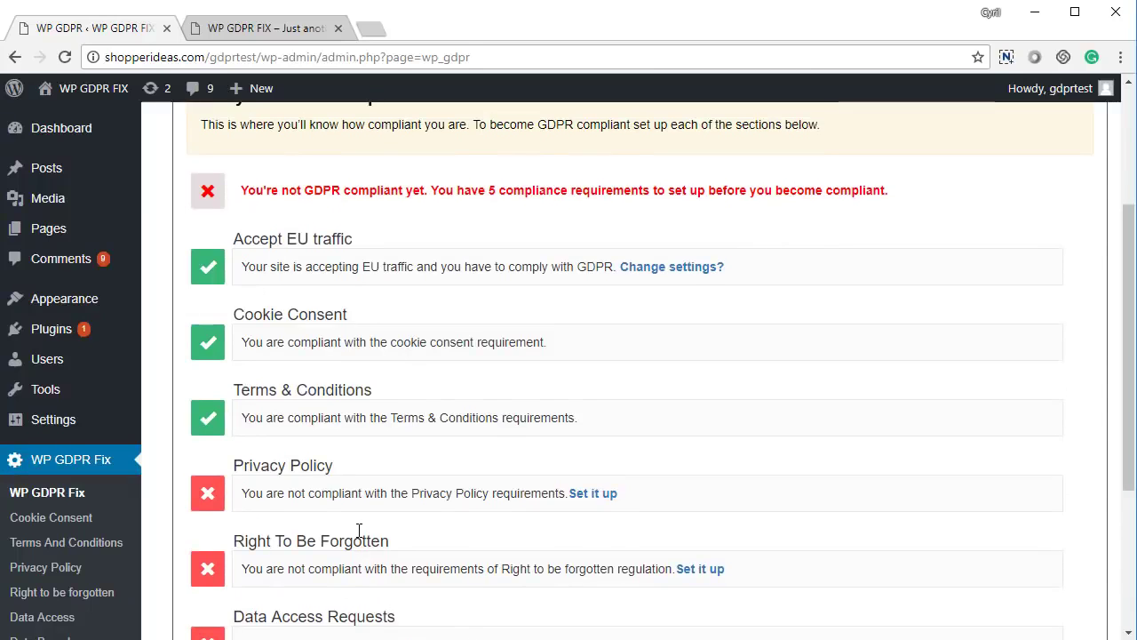
scroll(359, 538, "up", 2)
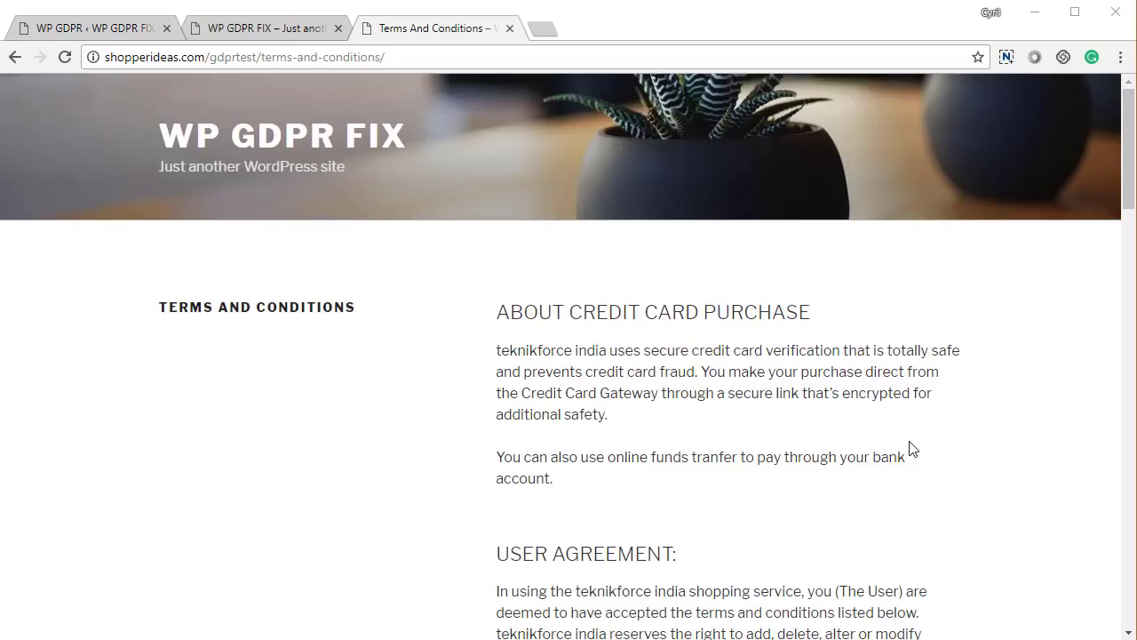
- Scroll the Terms and Conditions page and tick the accept-terms checkbox
scroll(910, 448, "down", 4)
scroll(878, 450, "up", 4)
scroll(884, 444, "down", 12)
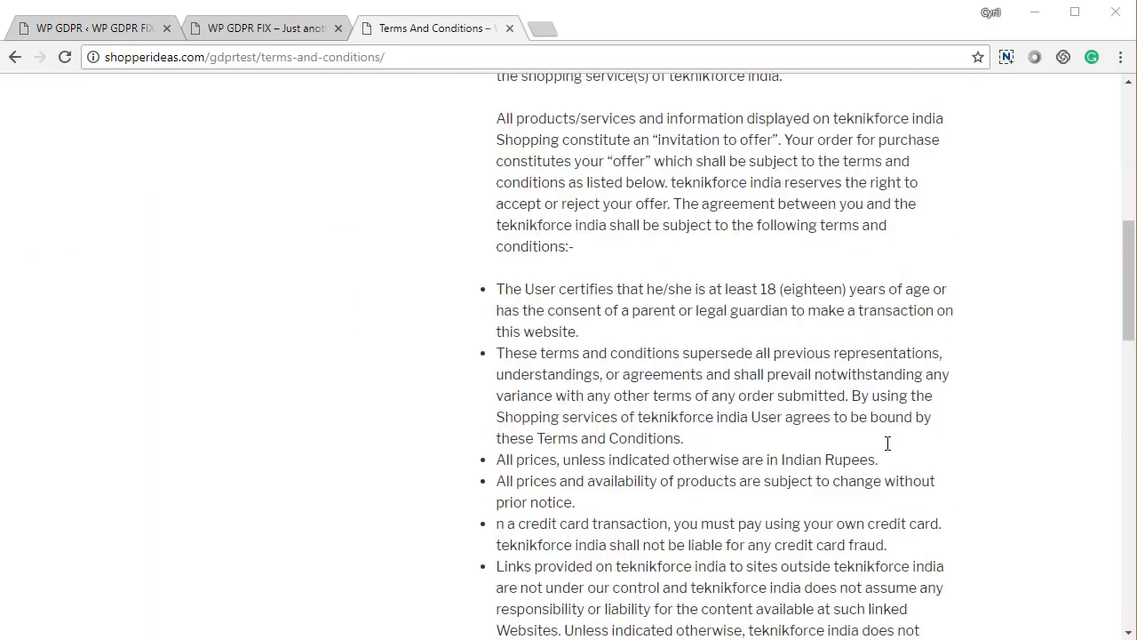
scroll(887, 442, "down", 5)
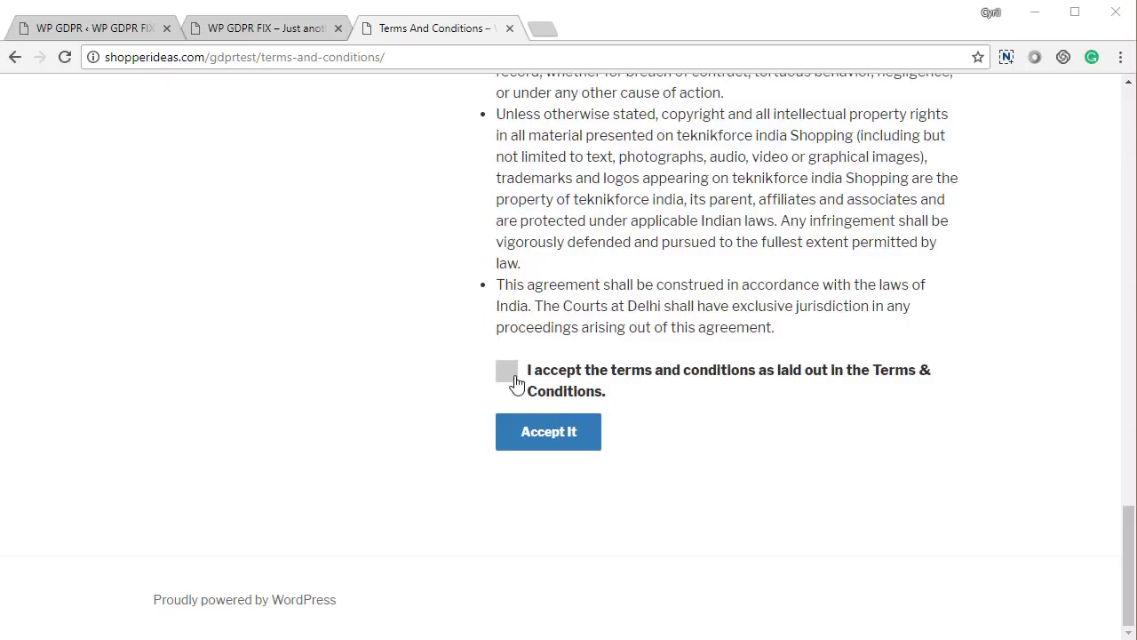
left_click(513, 378)
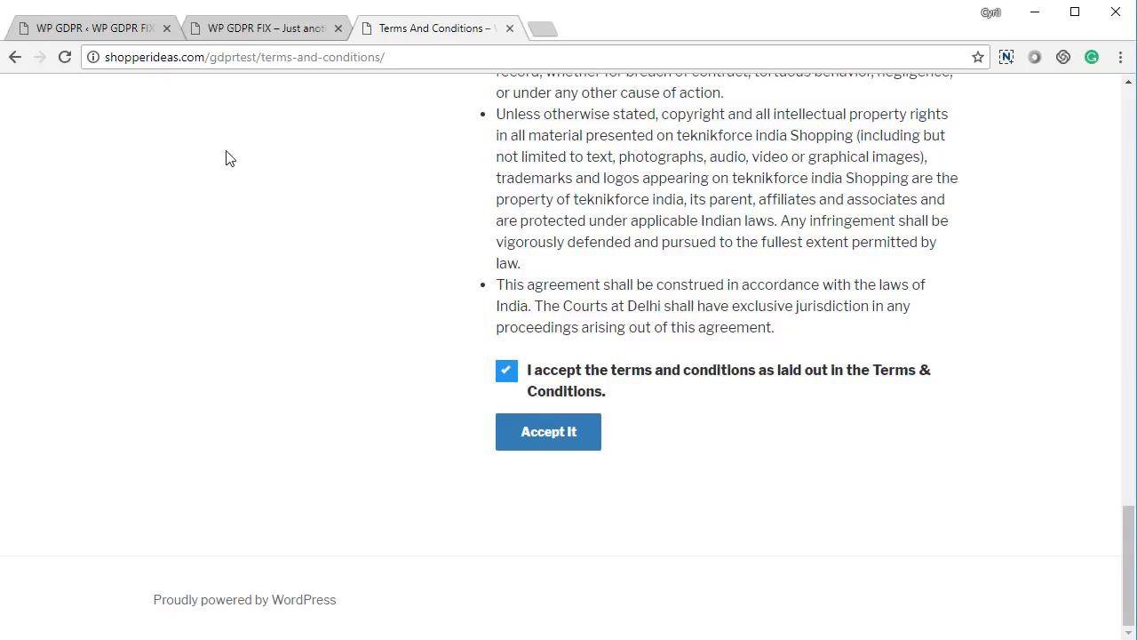
left_click(295, 36)
left_click(407, 27)
- Return to the plugin's compliance page and open the Terms And Conditions settings
left_click(76, 34)
scroll(273, 420, "down", 2)
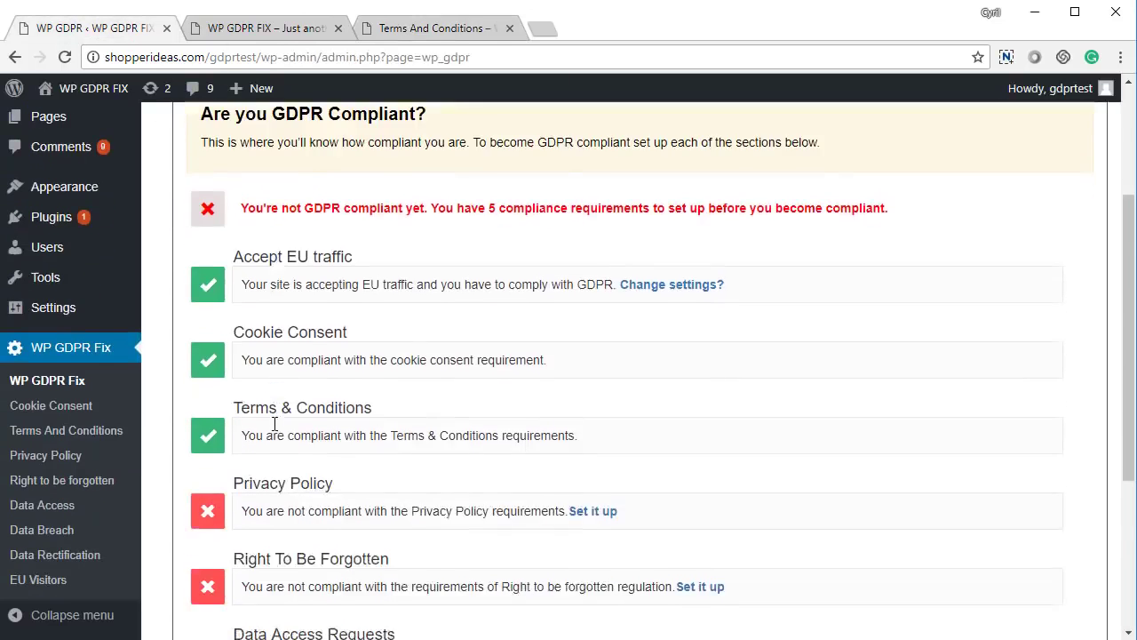
scroll(258, 413, "up", 3)
left_click(398, 178)
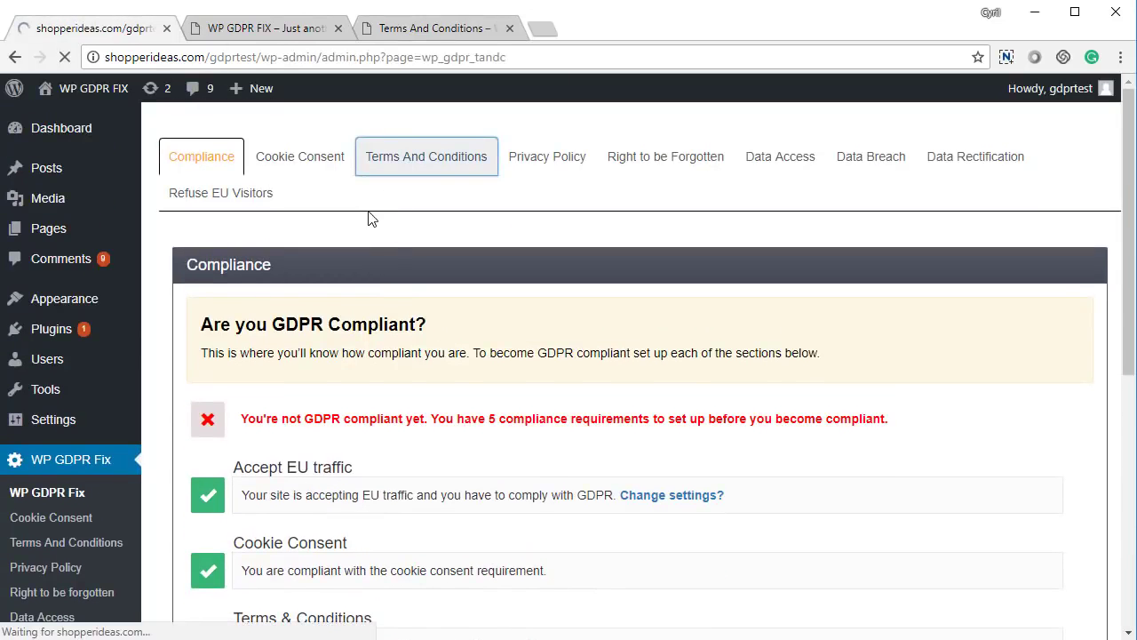
scroll(432, 299, "down", 2)
- Submit acceptance of the terms on the terms page, landing on the home page, then return to admin
left_click(441, 29)
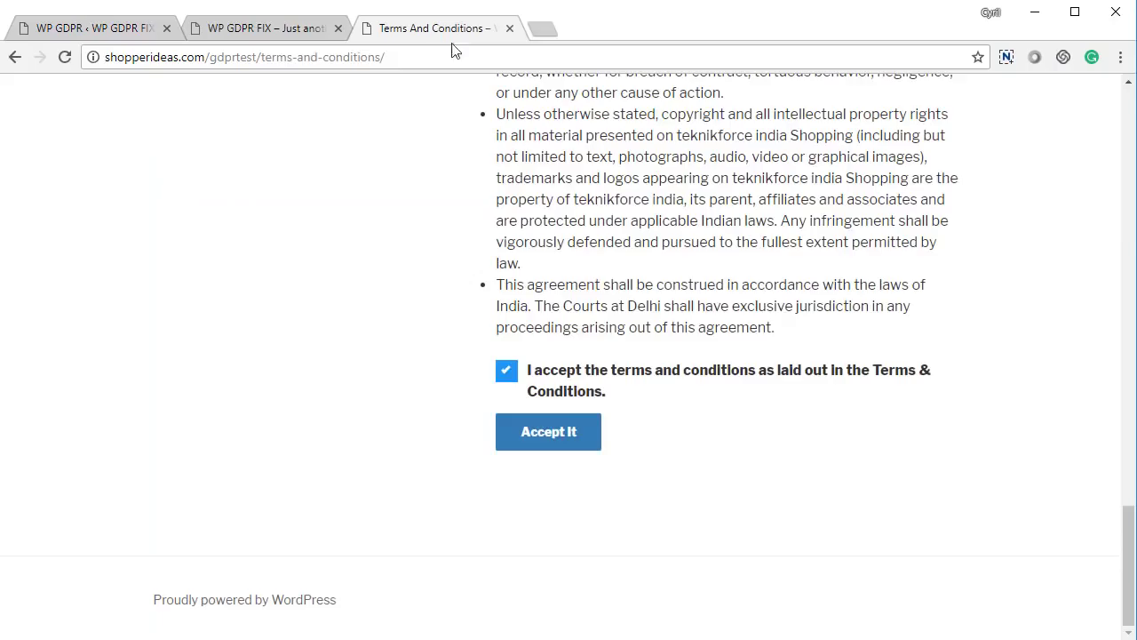
scroll(614, 394, "up", 8)
scroll(488, 553, "down", 4)
scroll(488, 553, "down", 4)
left_click(566, 432)
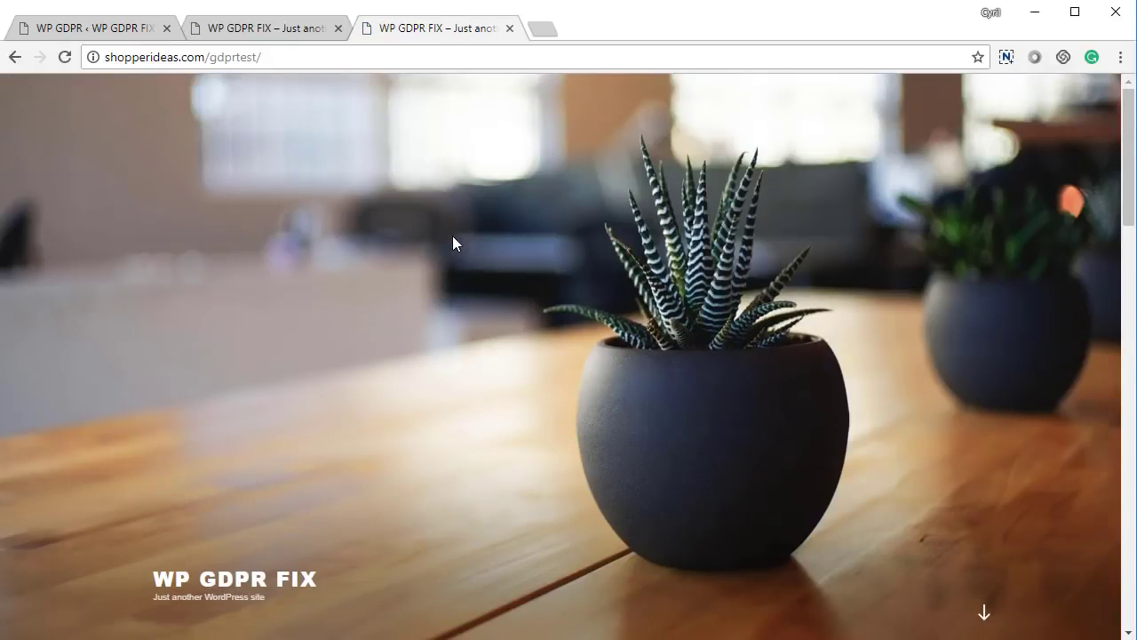
scroll(452, 235, "down", 4)
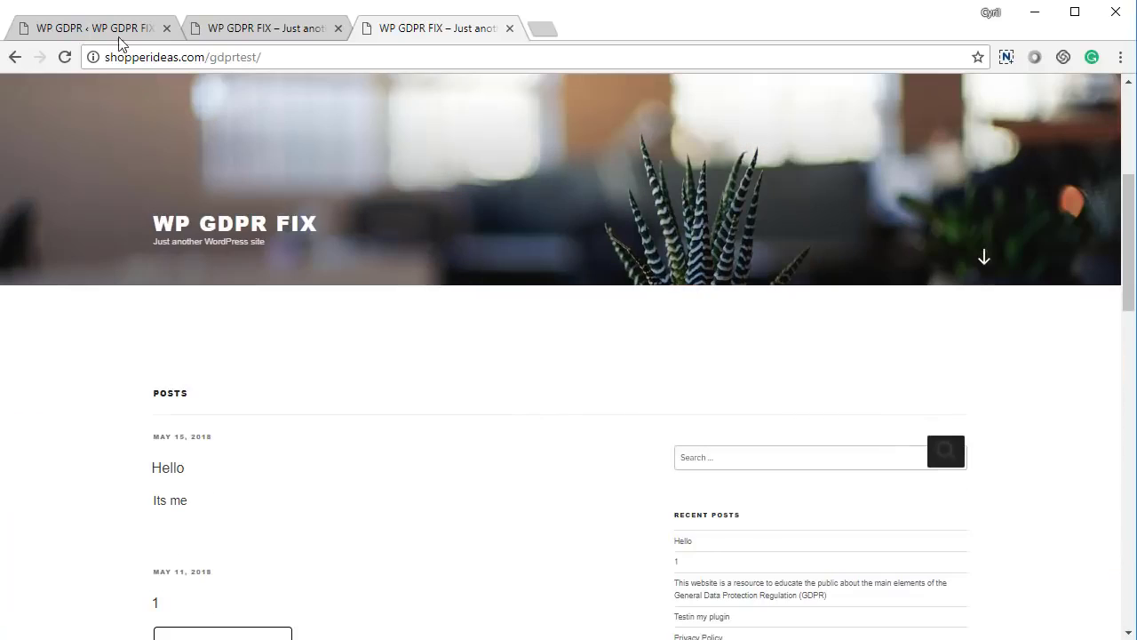
left_click(118, 36)
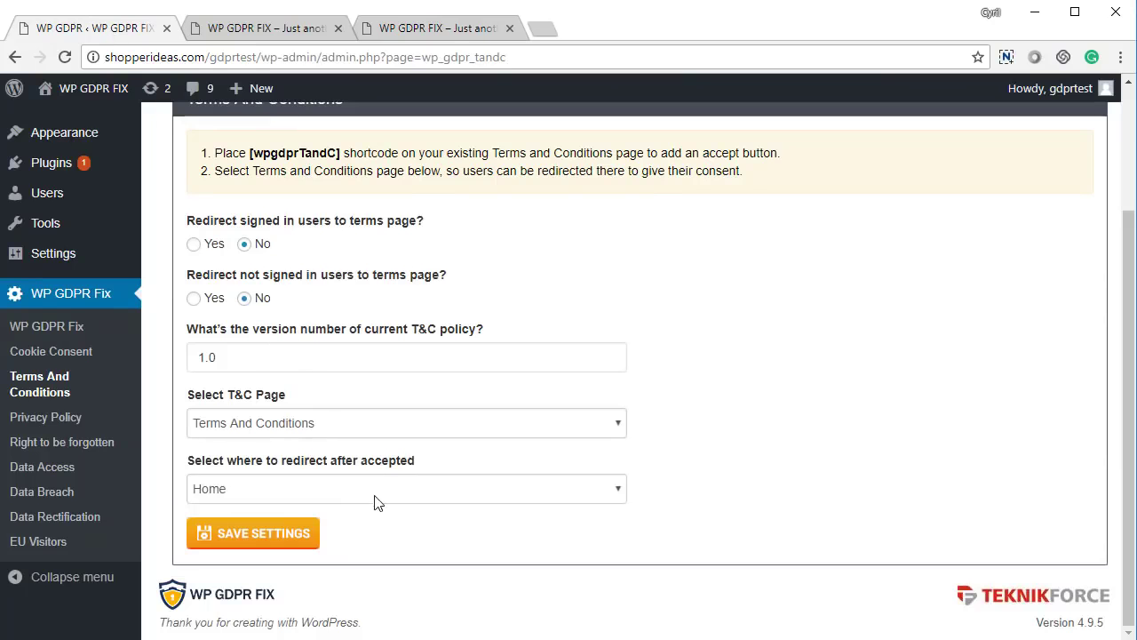
- Open the Privacy Policy settings, review the redirect questions, and keep version 1.0
scroll(502, 518, "up", 1)
scroll(503, 518, "up", 3)
left_click(533, 162)
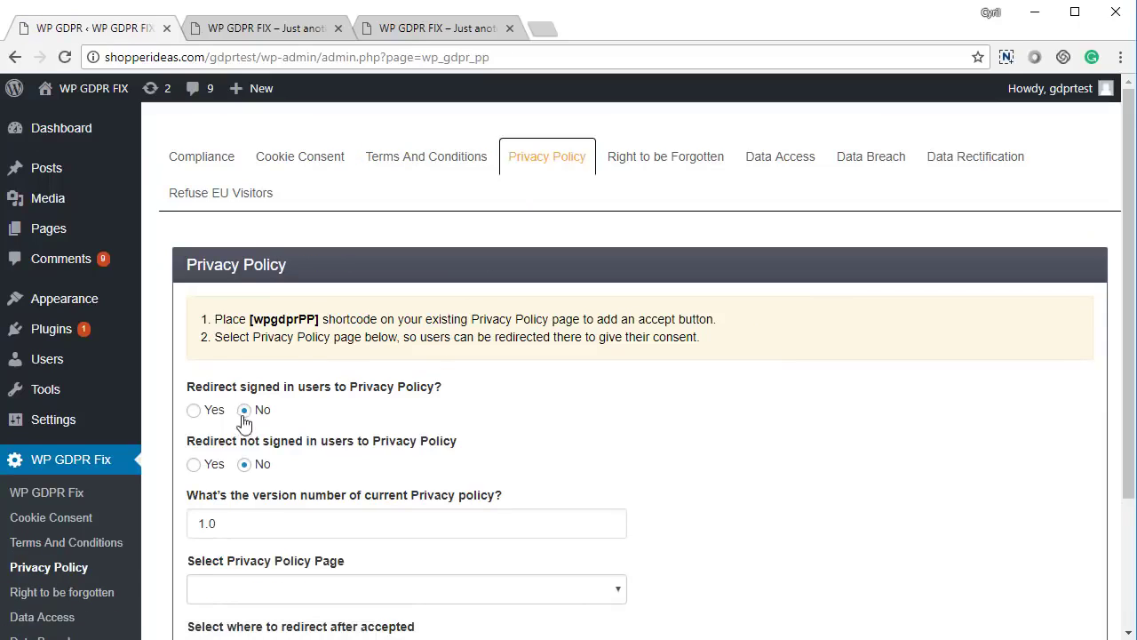
left_click_drag(248, 386, 376, 401)
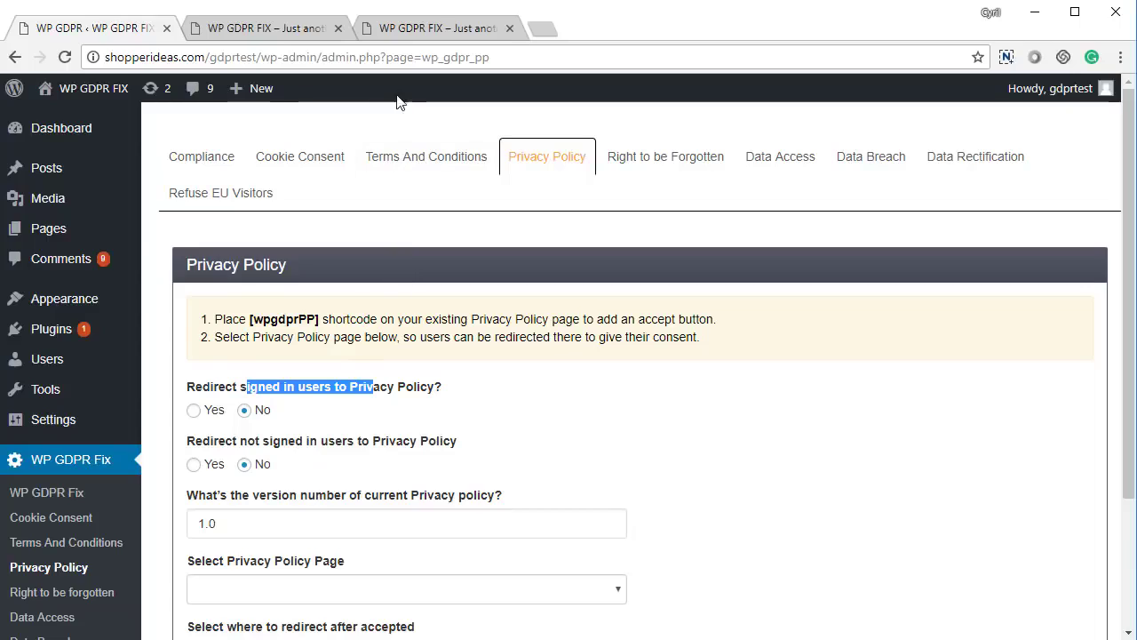
left_click_drag(233, 449, 379, 455)
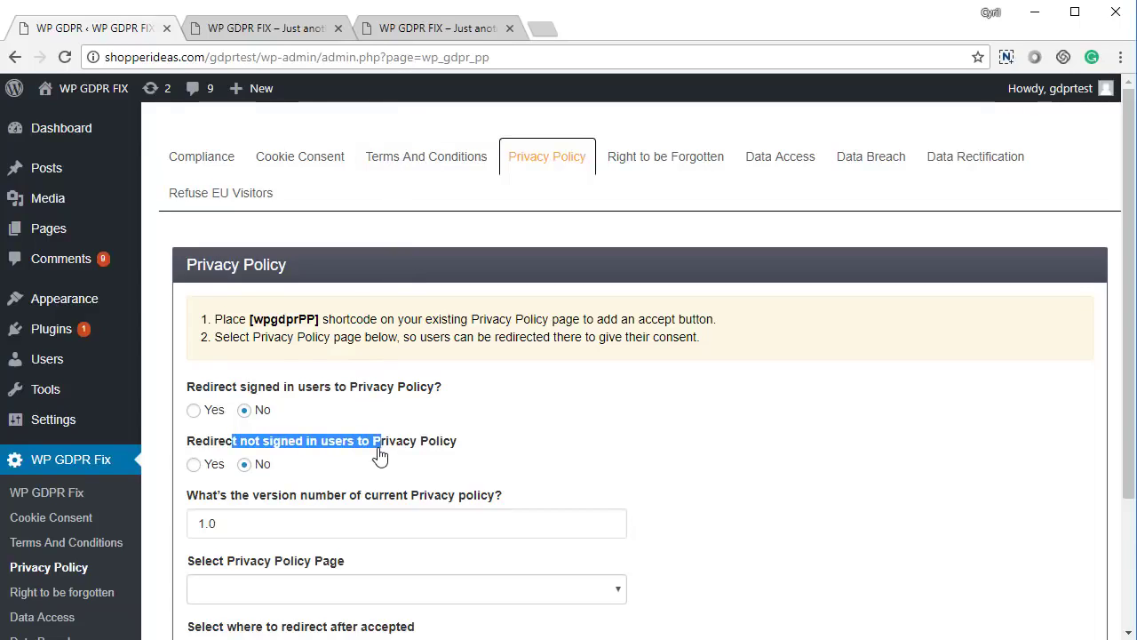
scroll(380, 469, "down", 2)
triple_click(279, 355)
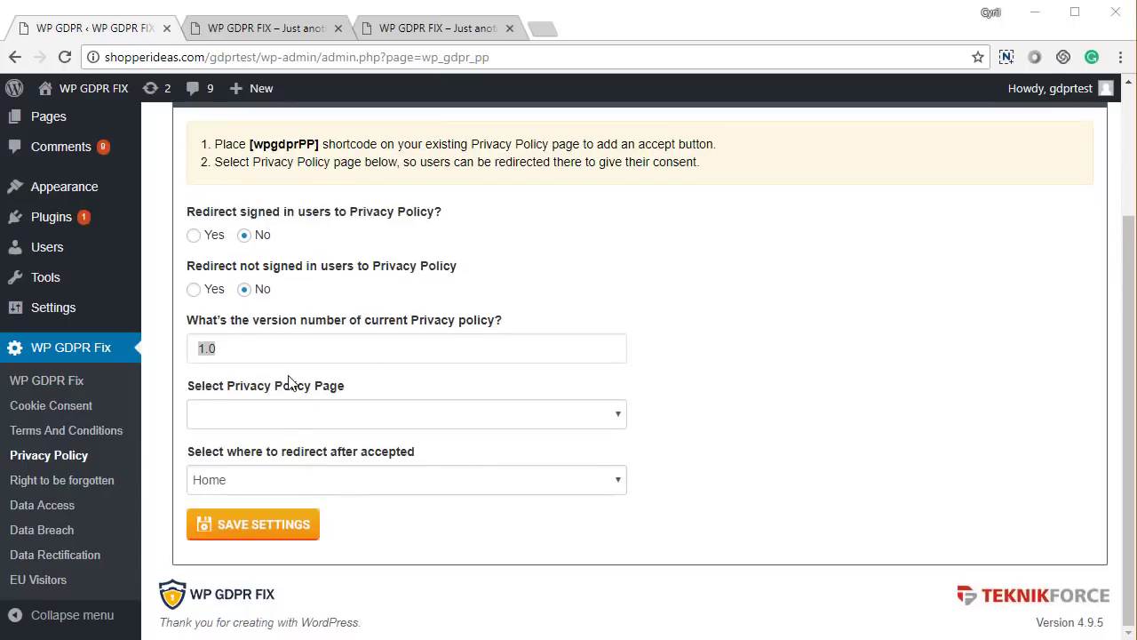
left_click_drag(258, 349, 217, 347)
left_click(193, 350)
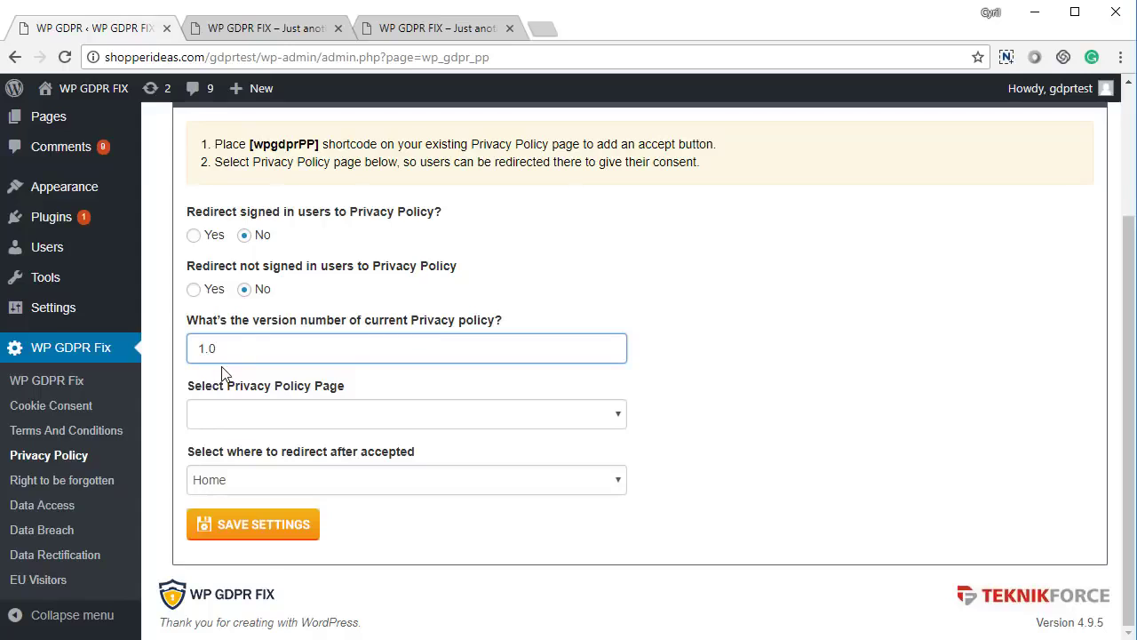
- Choose Privacy Policy as the privacy page, keep Home as the redirect, and save
left_click(305, 416)
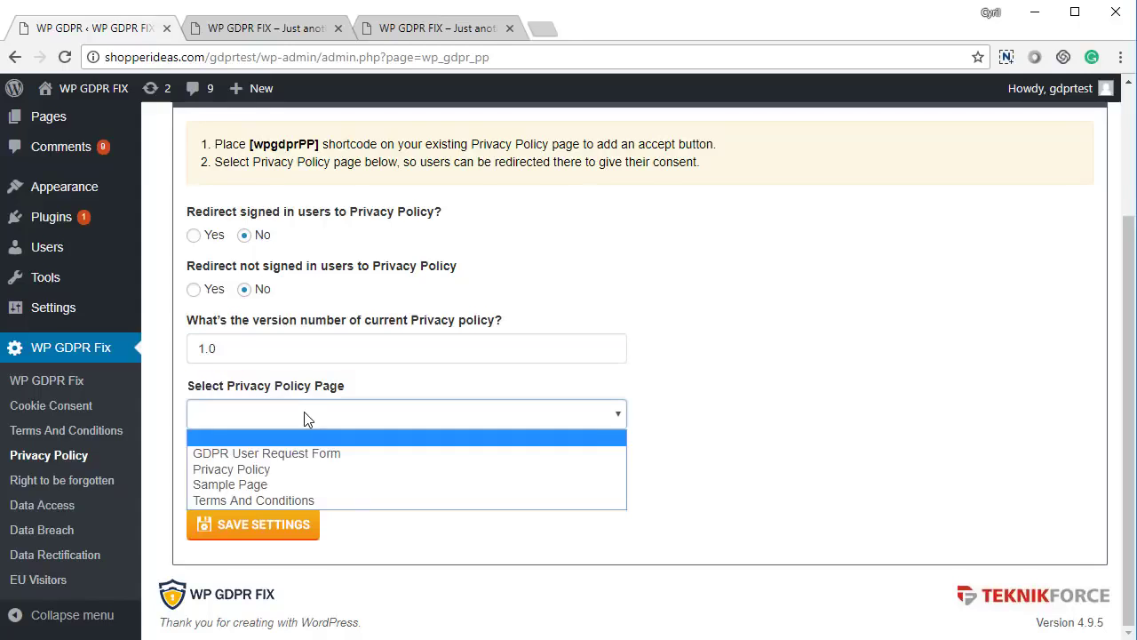
left_click(292, 471)
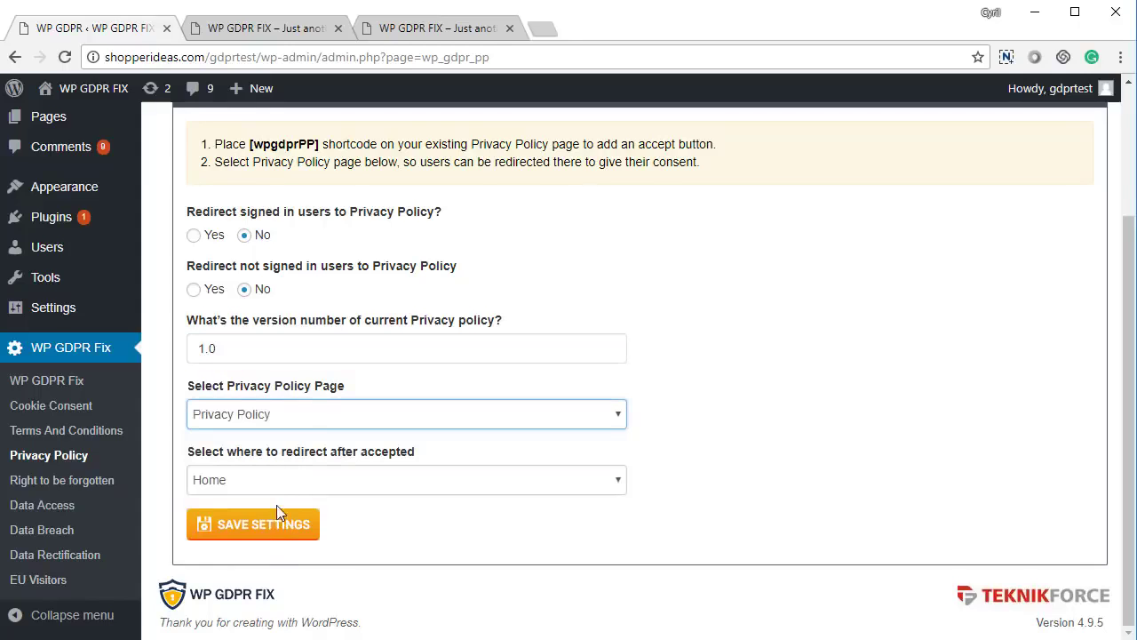
left_click(279, 484)
left_click(280, 500)
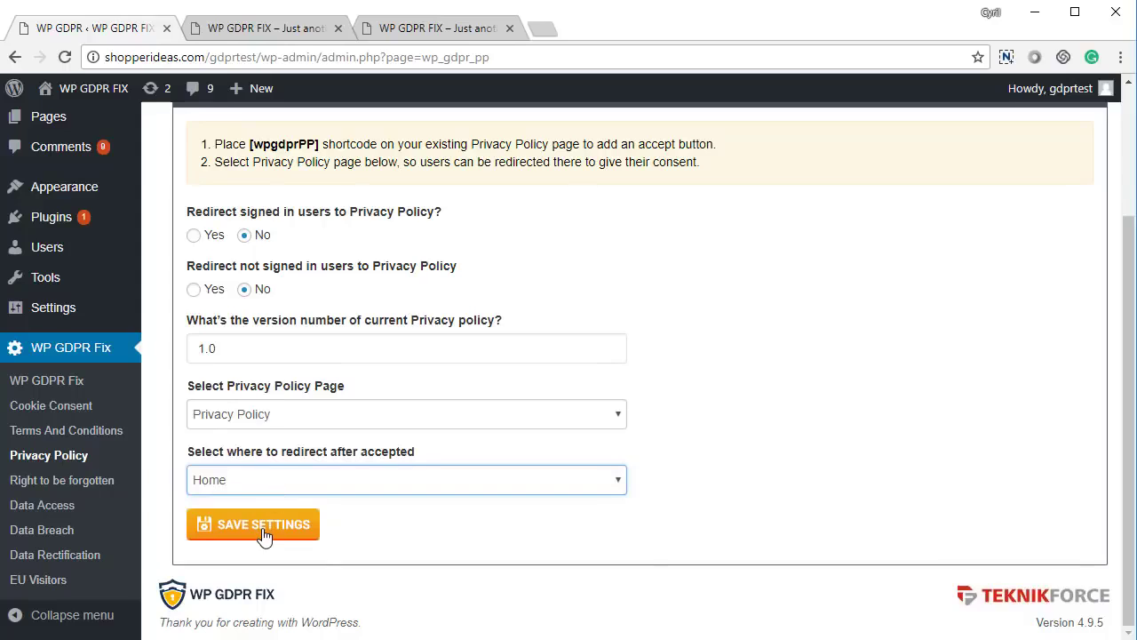
left_click(263, 532)
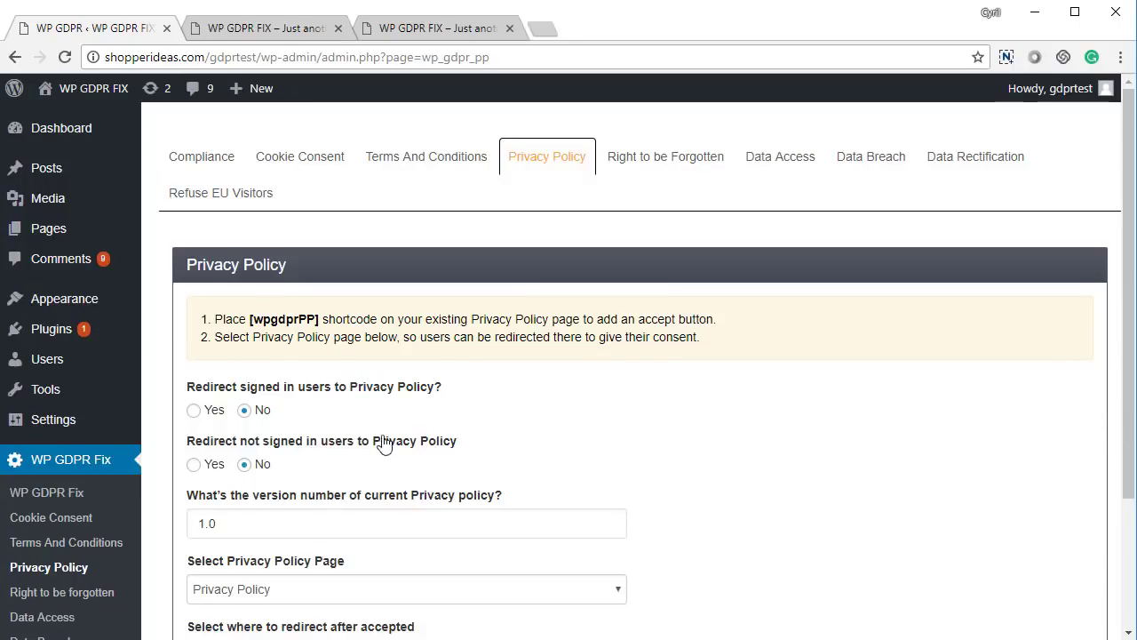
- Redirect only not-signed-in users to the Privacy Policy, leaving signed-in users off, and save
left_click(212, 414)
left_click(245, 411)
left_click(200, 466)
scroll(254, 465, "down", 2)
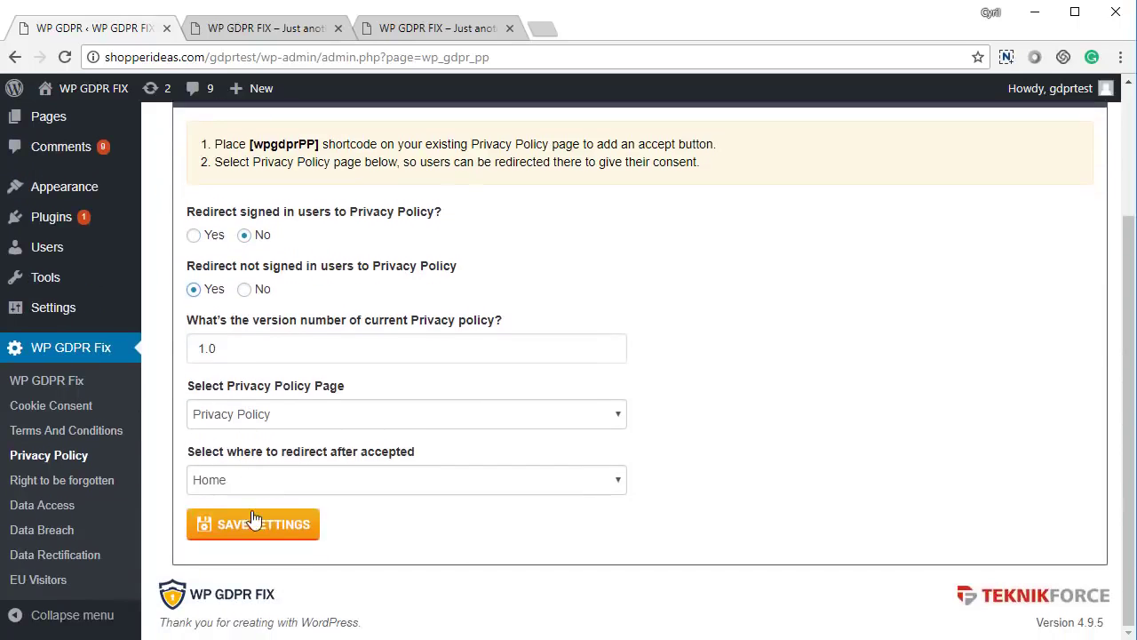
left_click(255, 523)
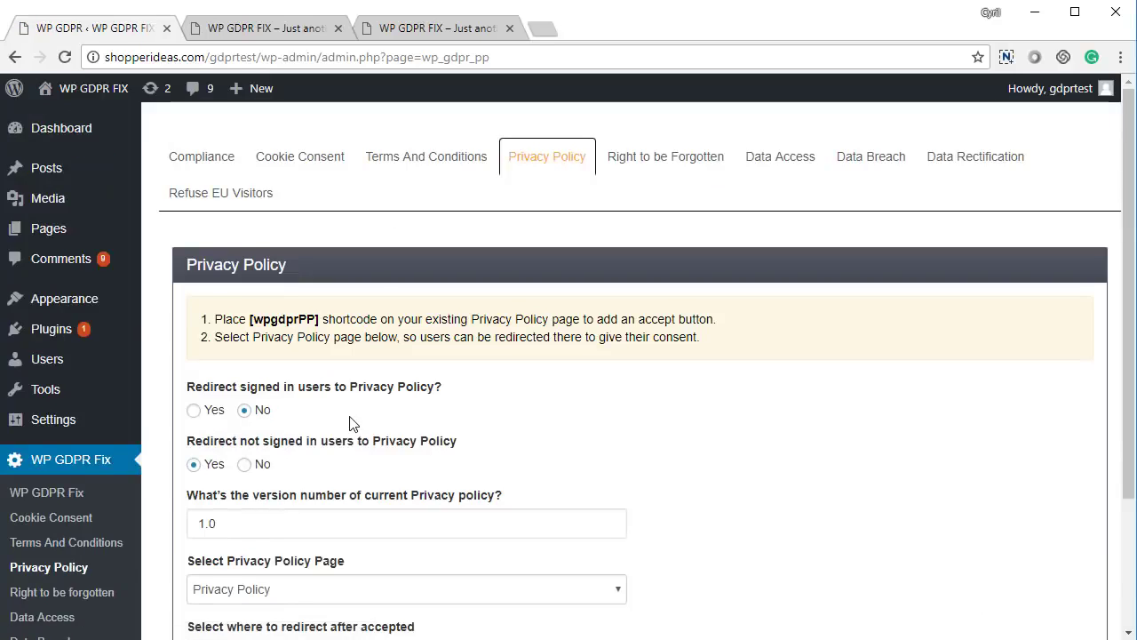
- Reload the front-end tab onto the privacy-policy page, tick the consent box and accept it
left_click(303, 27)
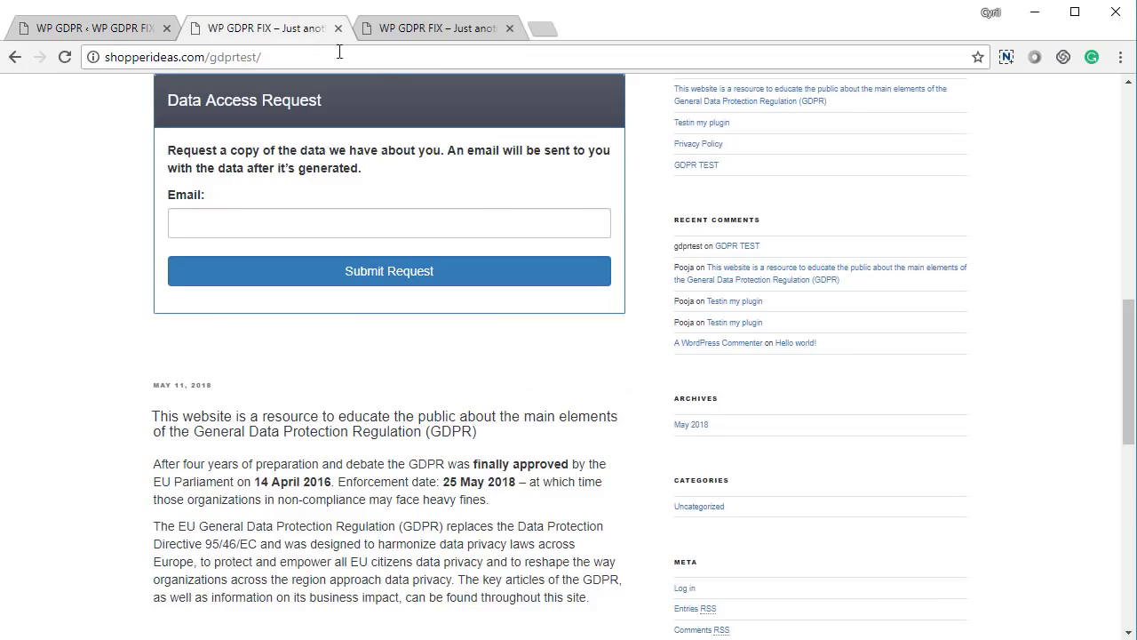
left_click(421, 32)
key("F5")
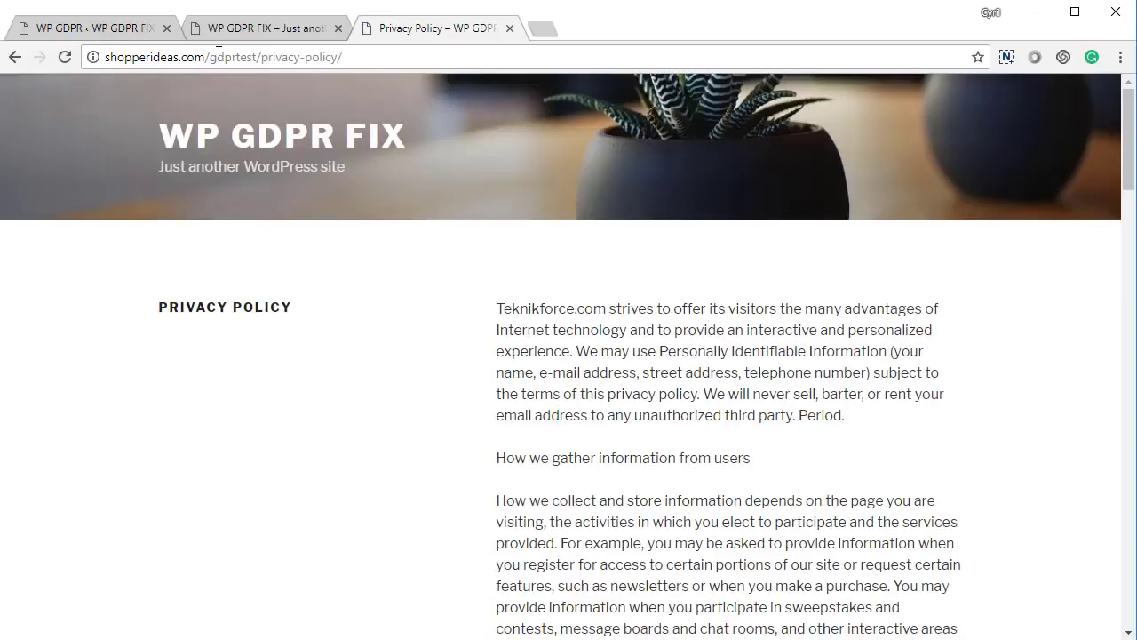
left_click_drag(211, 57, 545, 108)
left_click(616, 379)
scroll(733, 423, "down", 20)
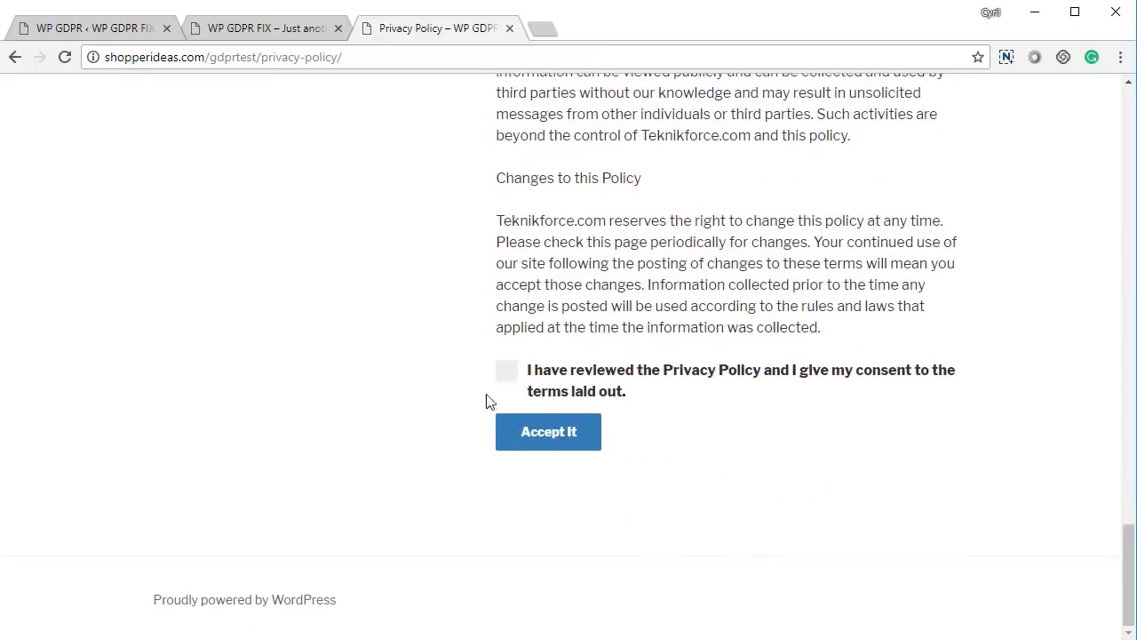
left_click(507, 371)
left_click(515, 435)
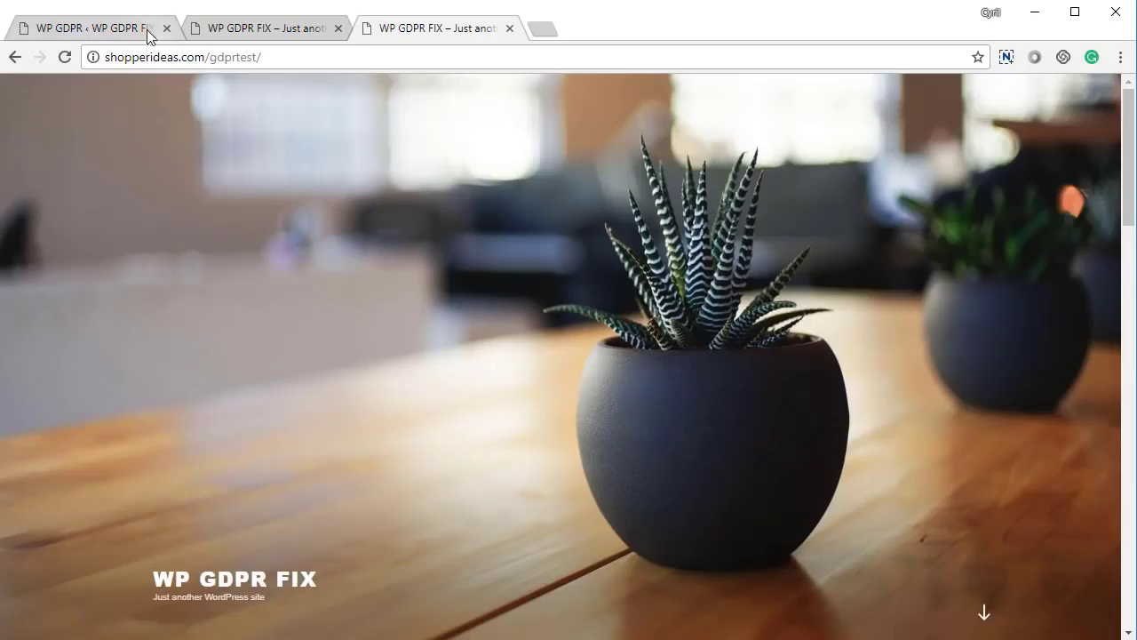
- Save the Privacy Policy settings with the not-signed-in users redirect set to No
left_click(148, 35)
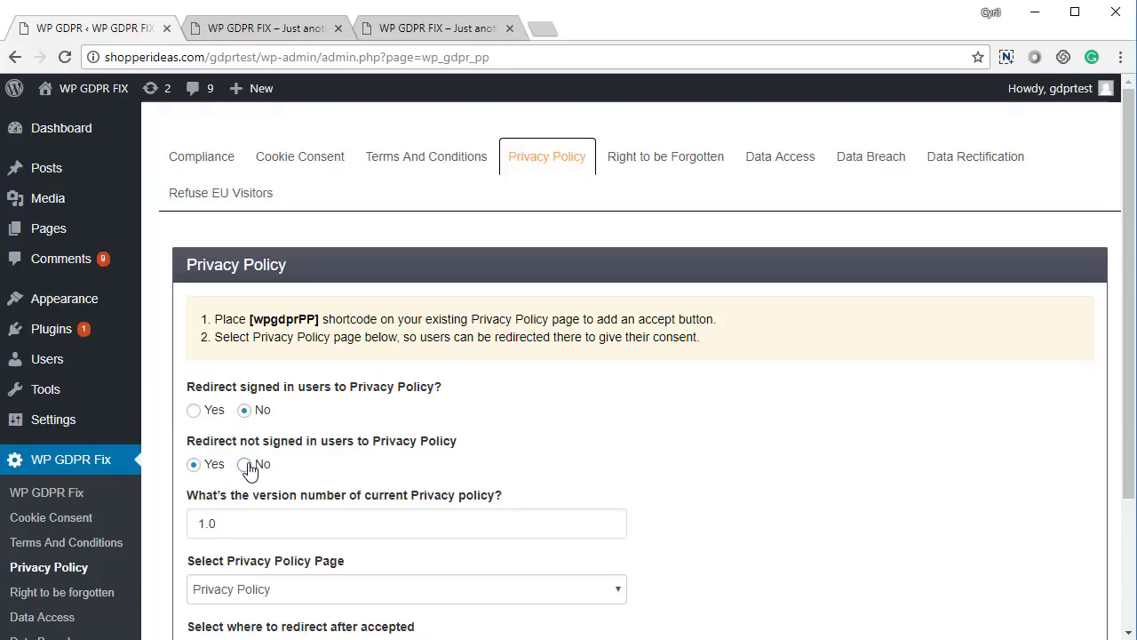
scroll(328, 455, "down", 2)
left_click(277, 525)
left_click(676, 167)
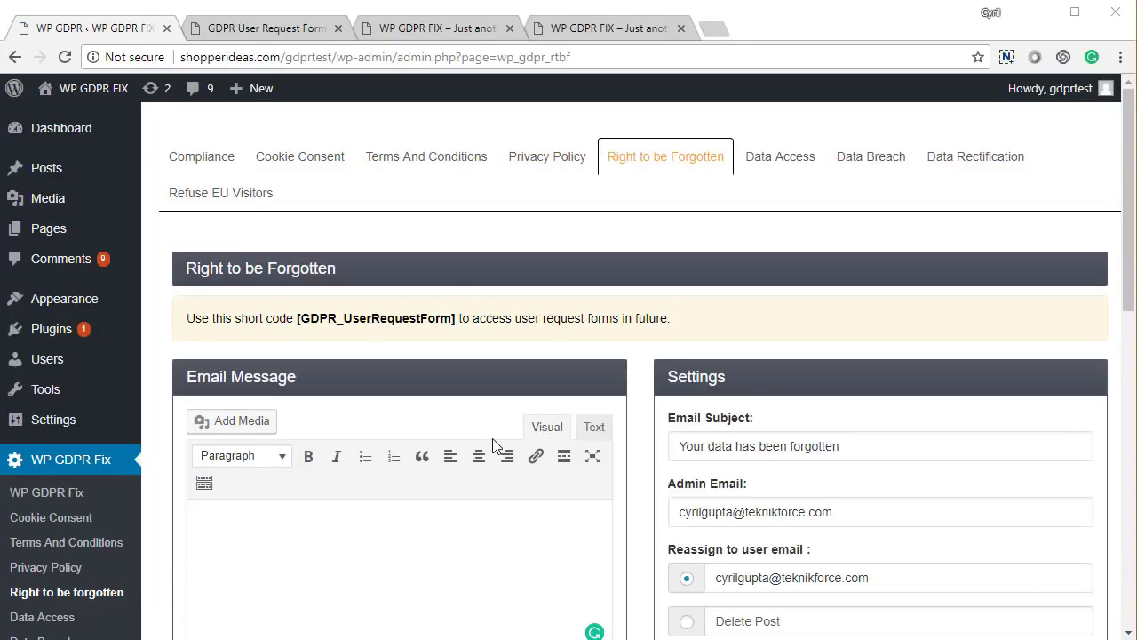
- Fill the Right to be Forgotten email message with the default 'your data has been forgotten' text and review the request list
scroll(414, 320, "down", 3)
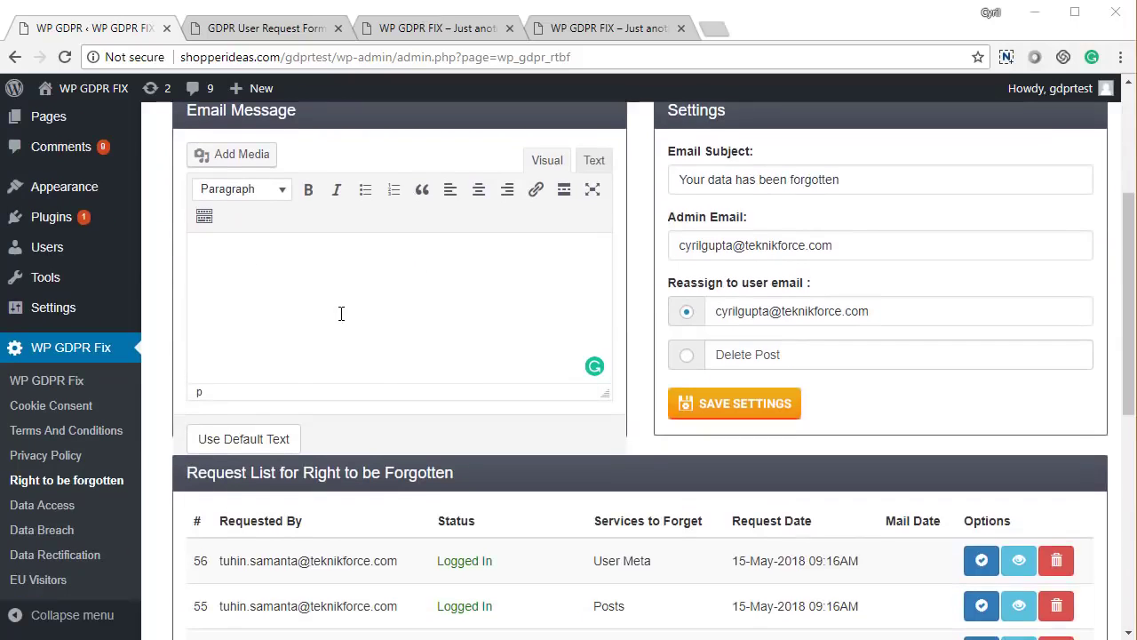
left_click(278, 435)
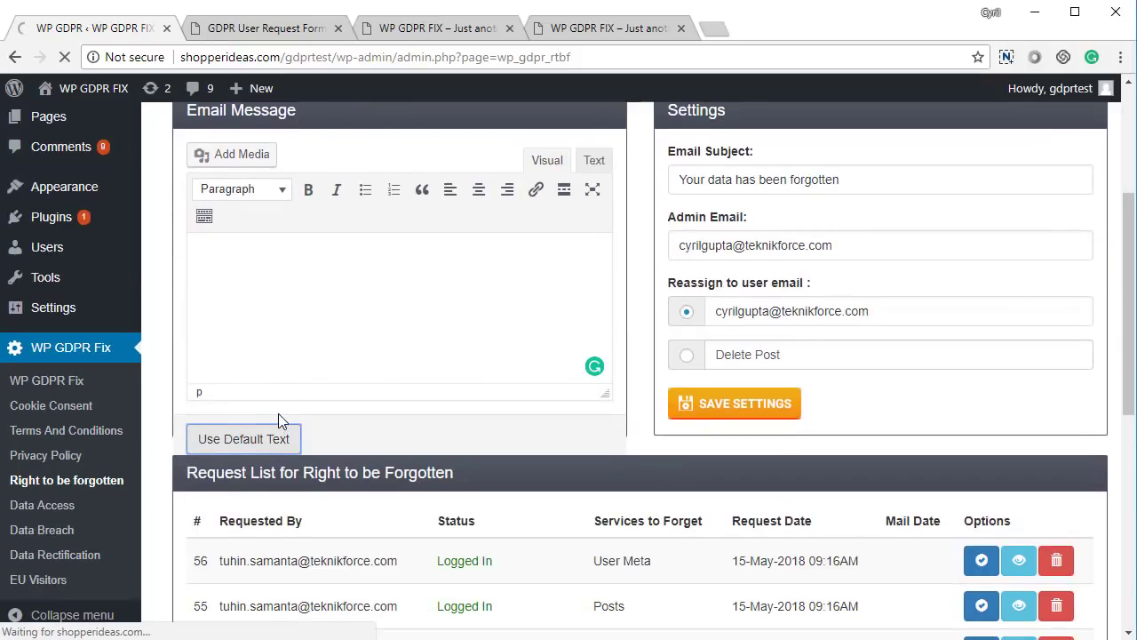
scroll(278, 415, "down", 3)
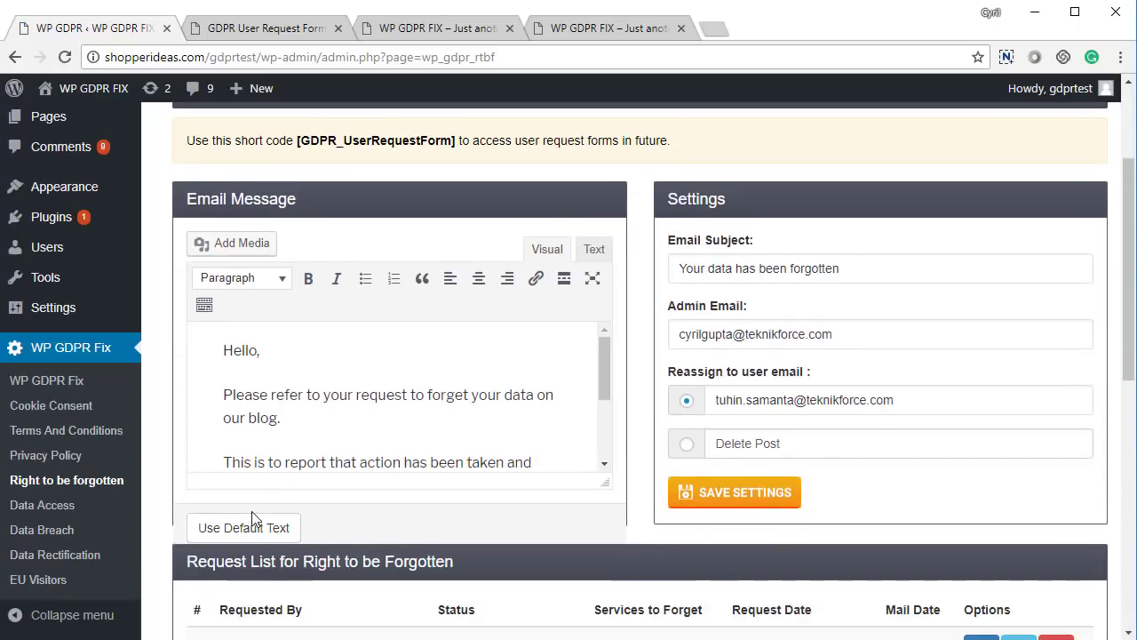
scroll(285, 383, "down", 3)
scroll(341, 384, "up", 3)
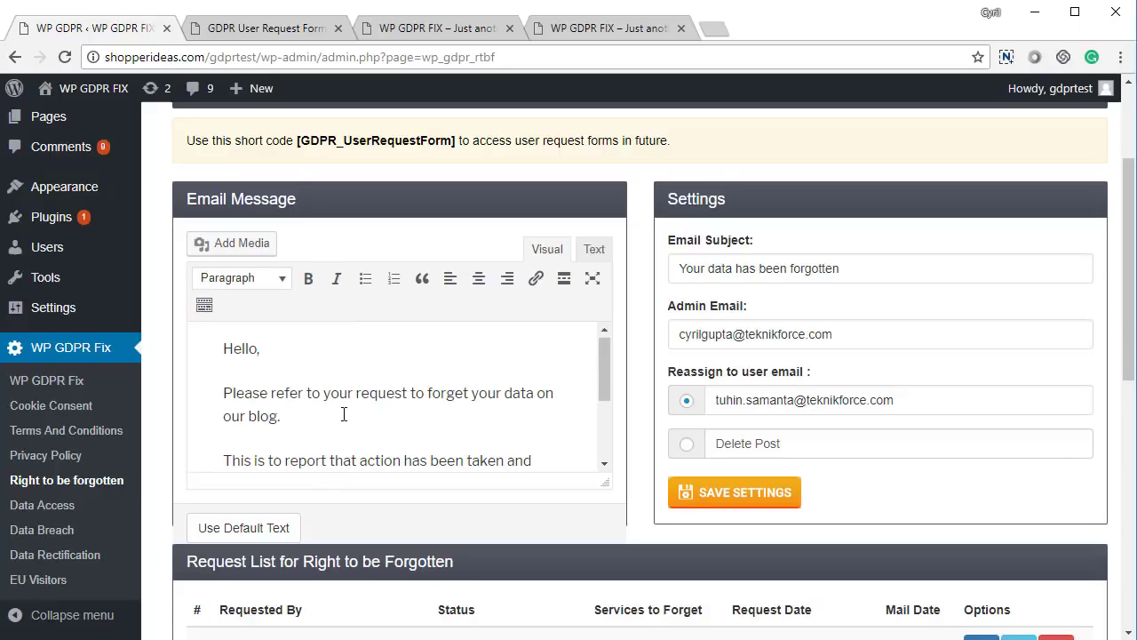
scroll(249, 394, "down", 2)
scroll(571, 404, "down", 5)
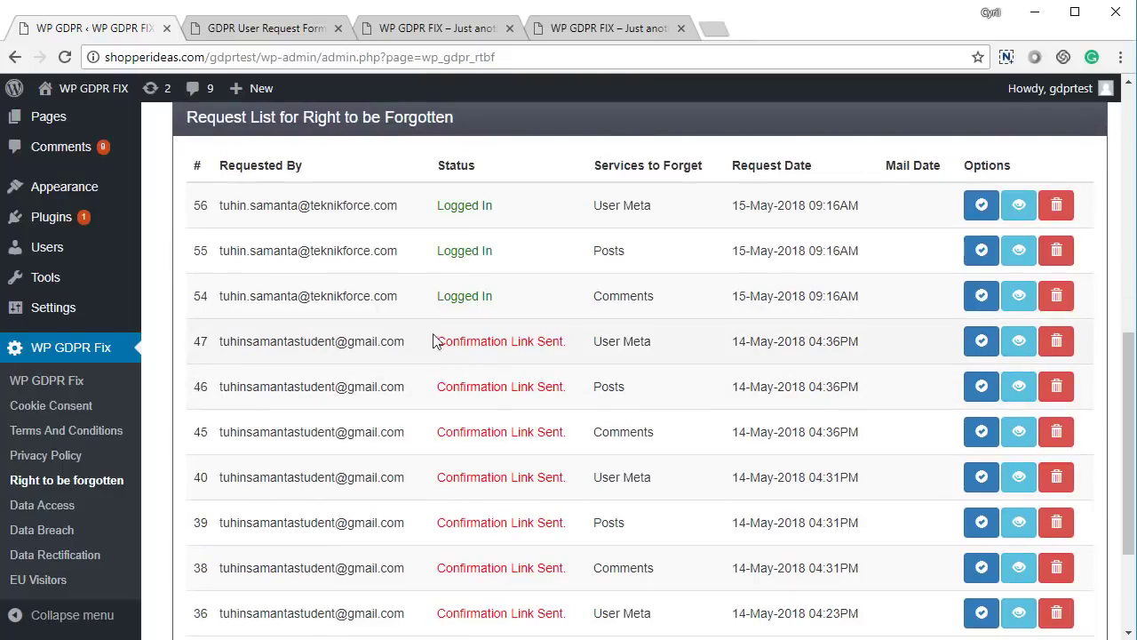
scroll(449, 396, "down", 3)
scroll(450, 412, "up", 5)
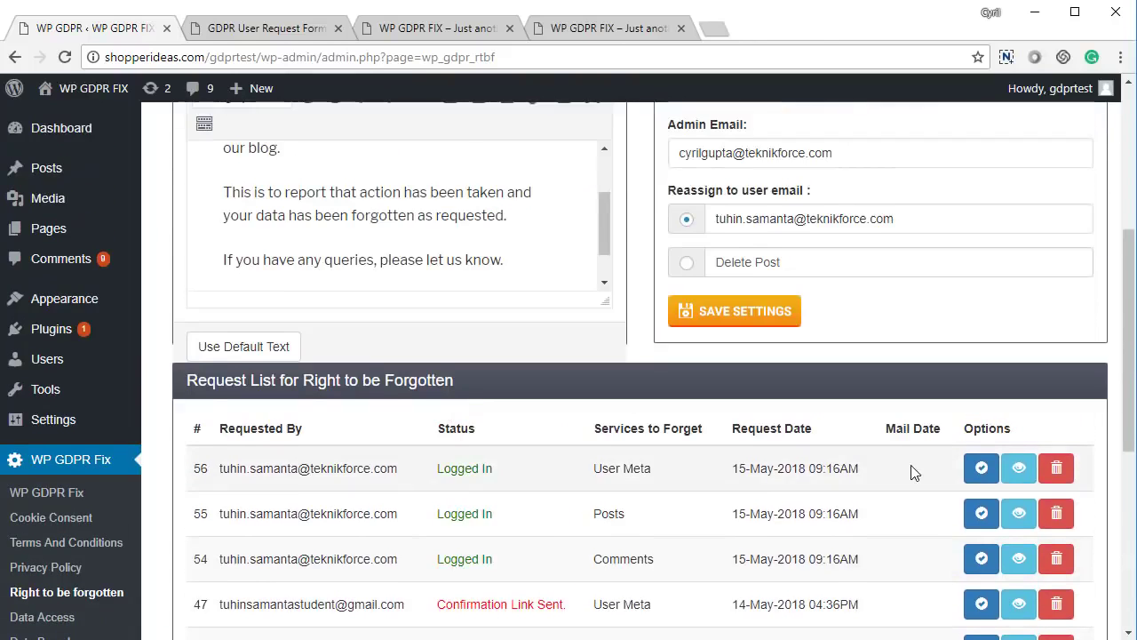
scroll(901, 453, "down", 2)
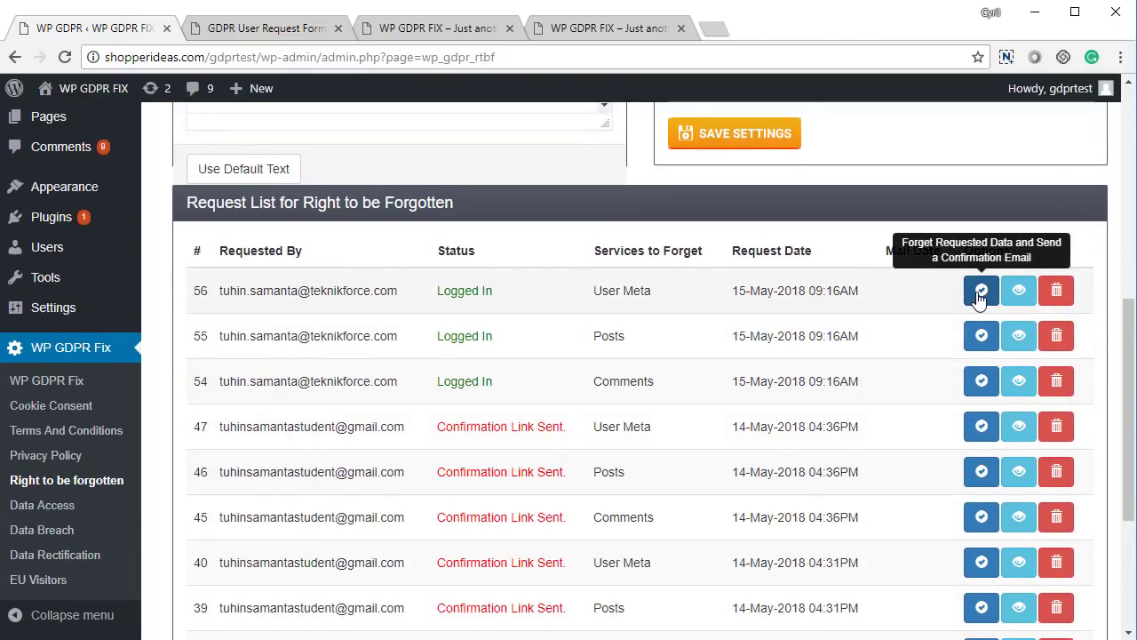
scroll(980, 300, "down", 1)
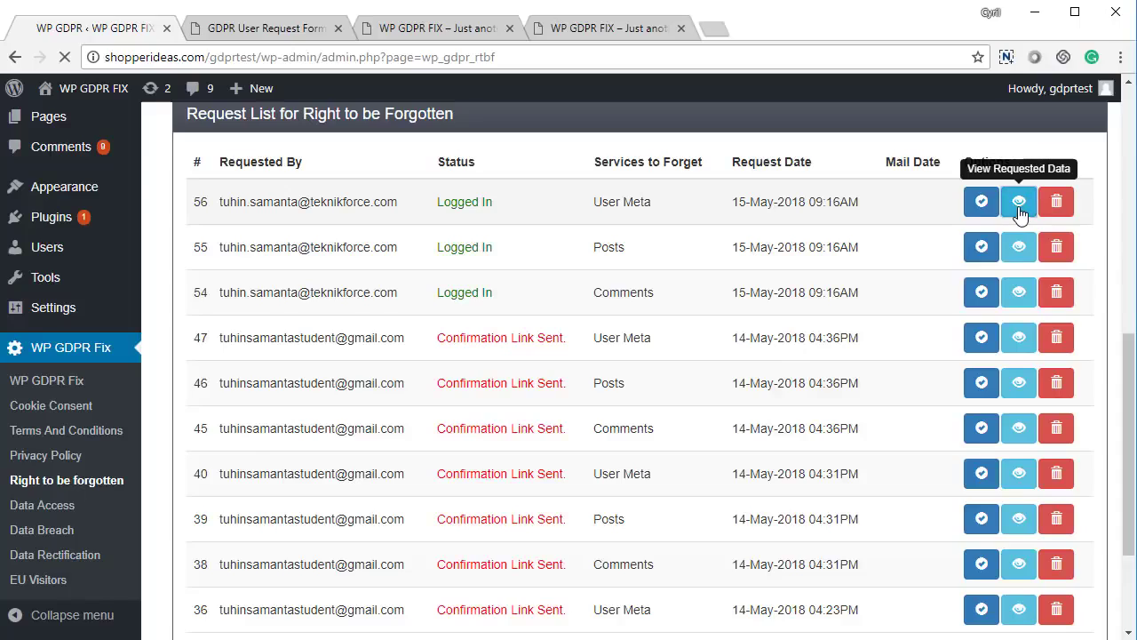
left_click(1019, 204)
scroll(374, 317, "down", 10)
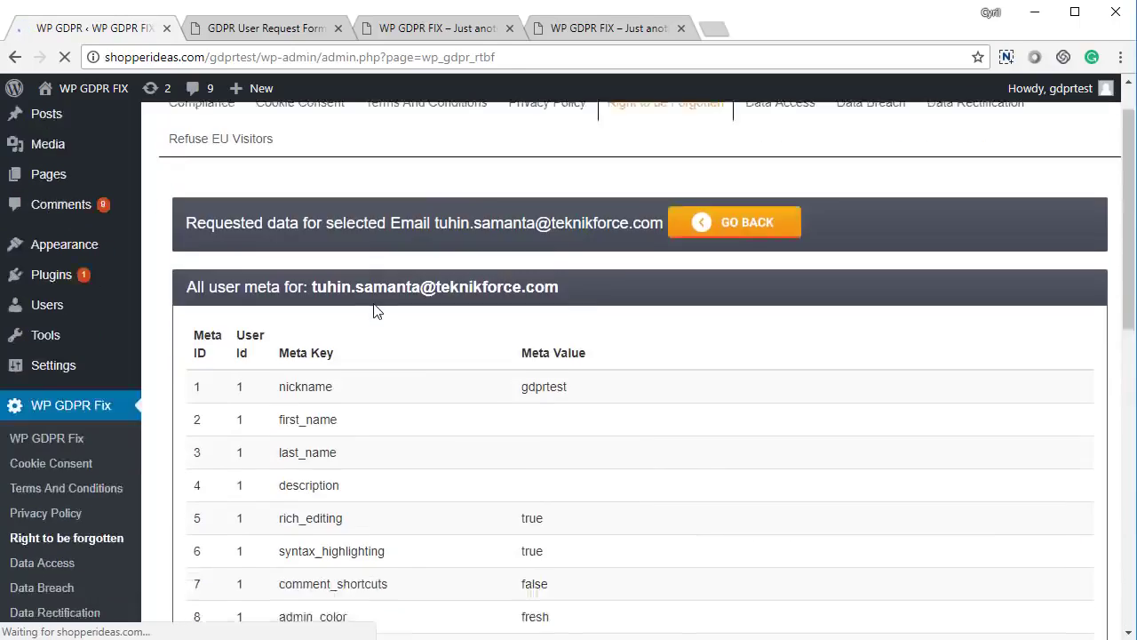
scroll(378, 296, "up", 3)
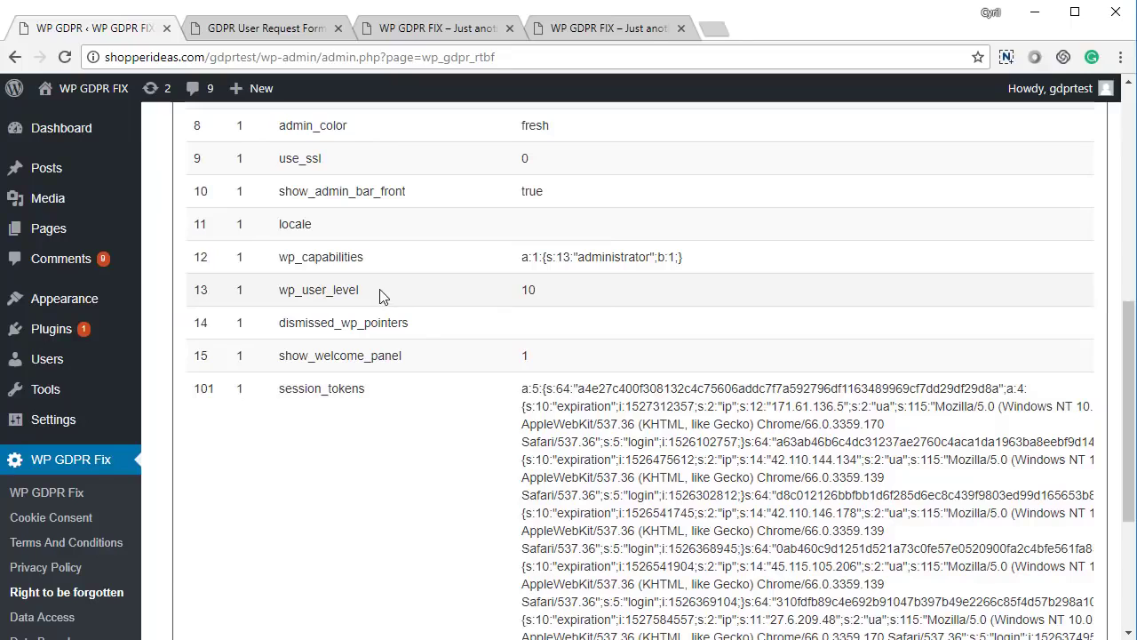
right_click(382, 296)
left_click(394, 301)
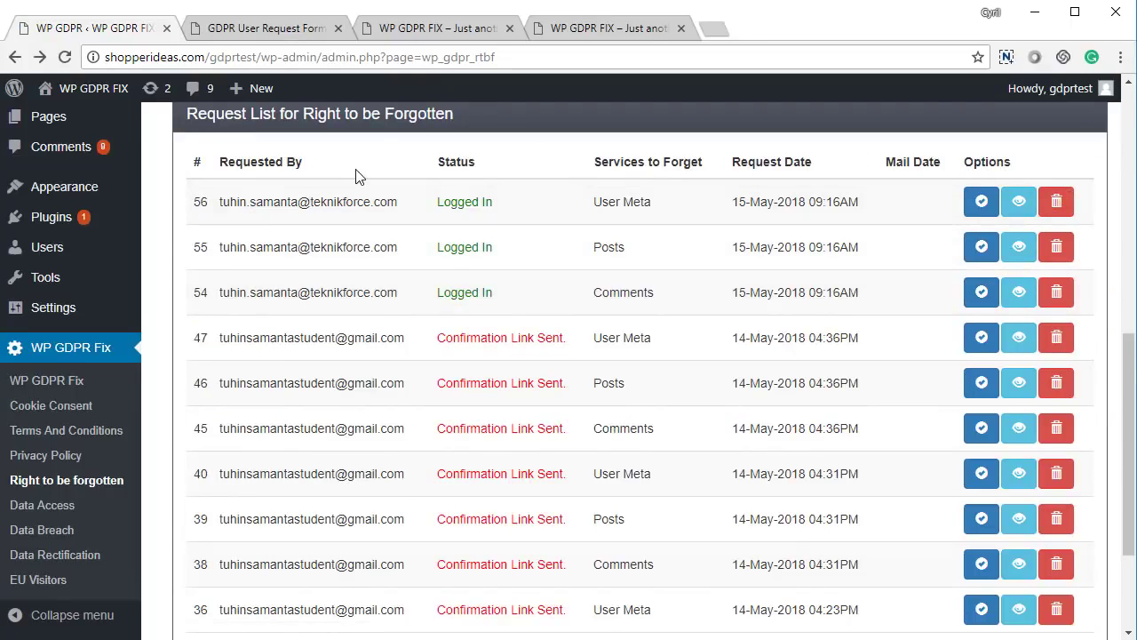
- On the GDPR User Request Form, choose Forget Data Request and tick Comments, Posts and User Data
left_click(272, 34)
left_click(708, 273)
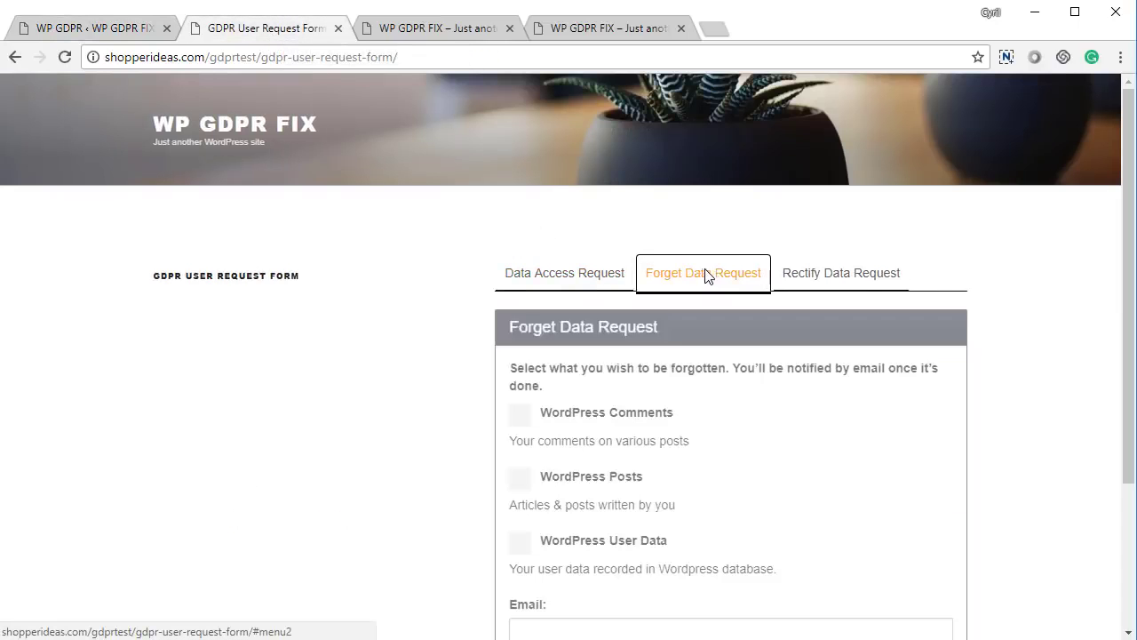
scroll(528, 373, "down", 2)
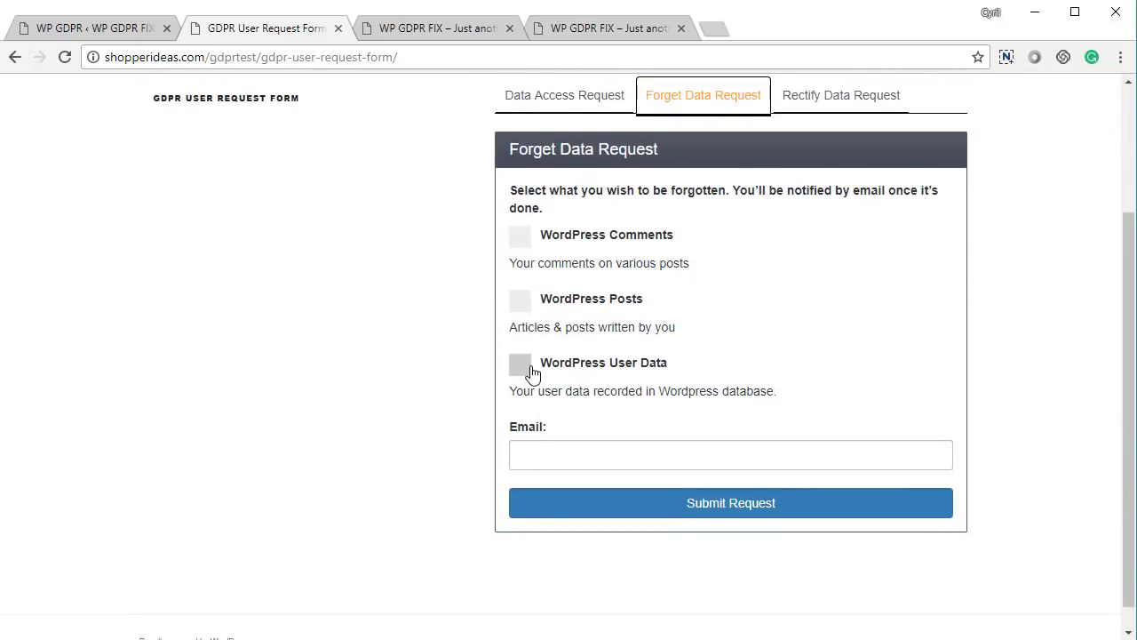
scroll(530, 371, "up", 1)
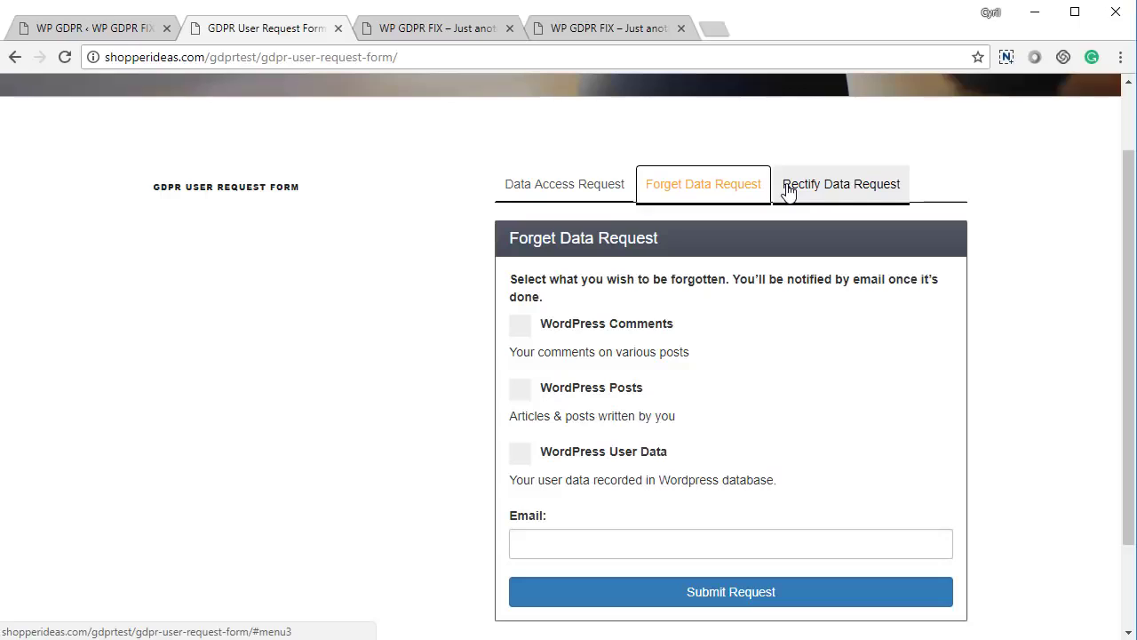
left_click(582, 325)
scroll(601, 218, "down", 2)
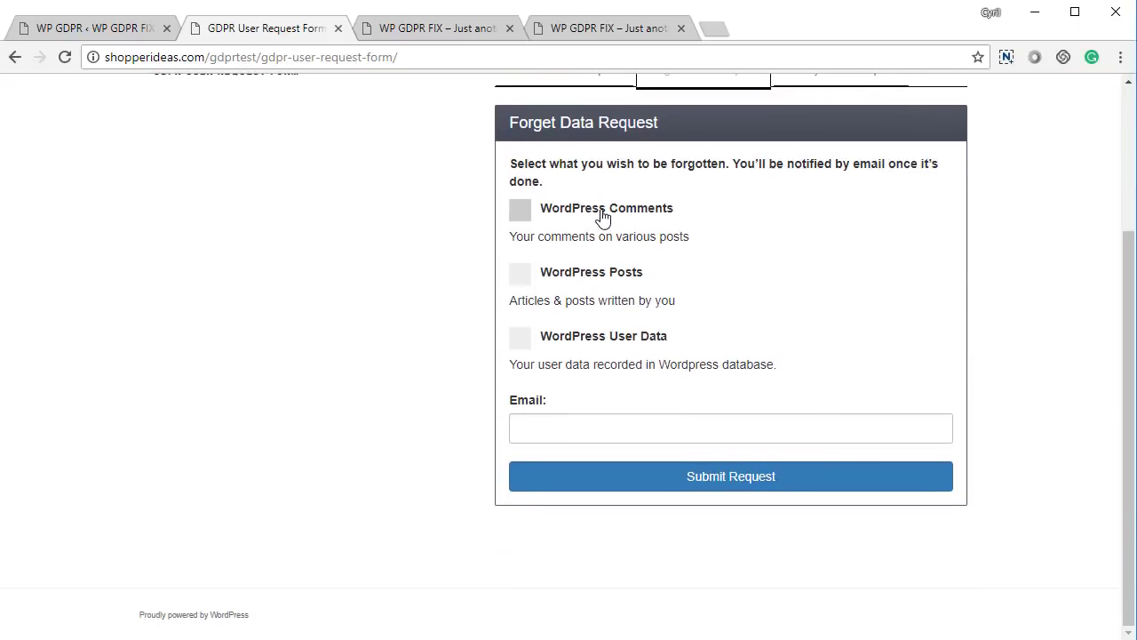
left_click(581, 280)
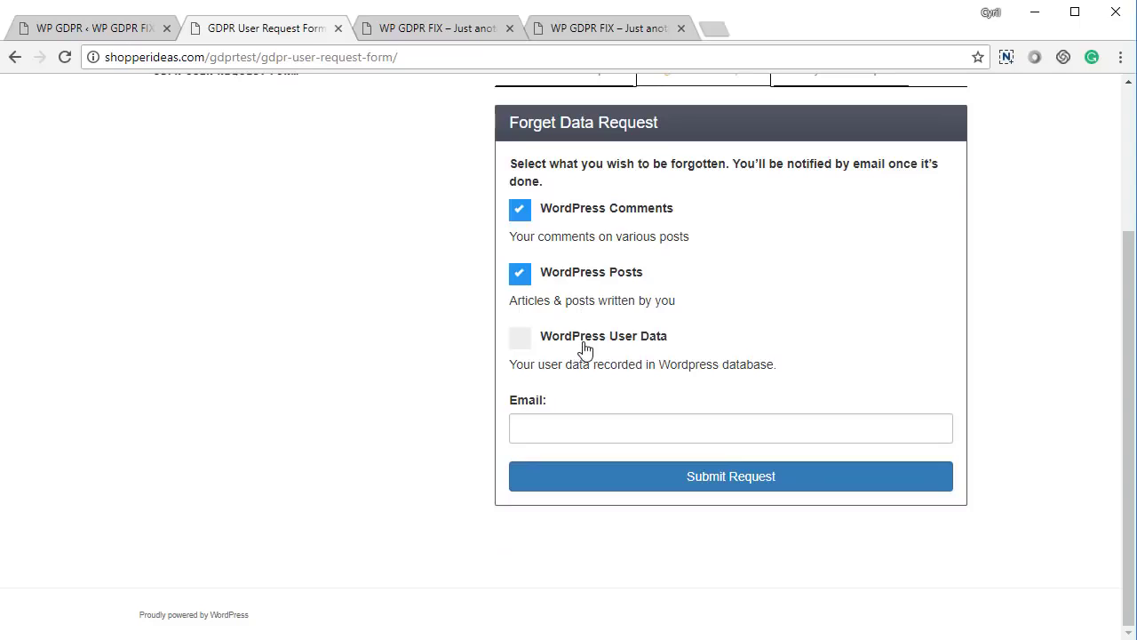
left_click(584, 347)
- Enter the requester's email address, submit the request, dismiss the mail-sent notice, and return to admin
left_click(568, 436)
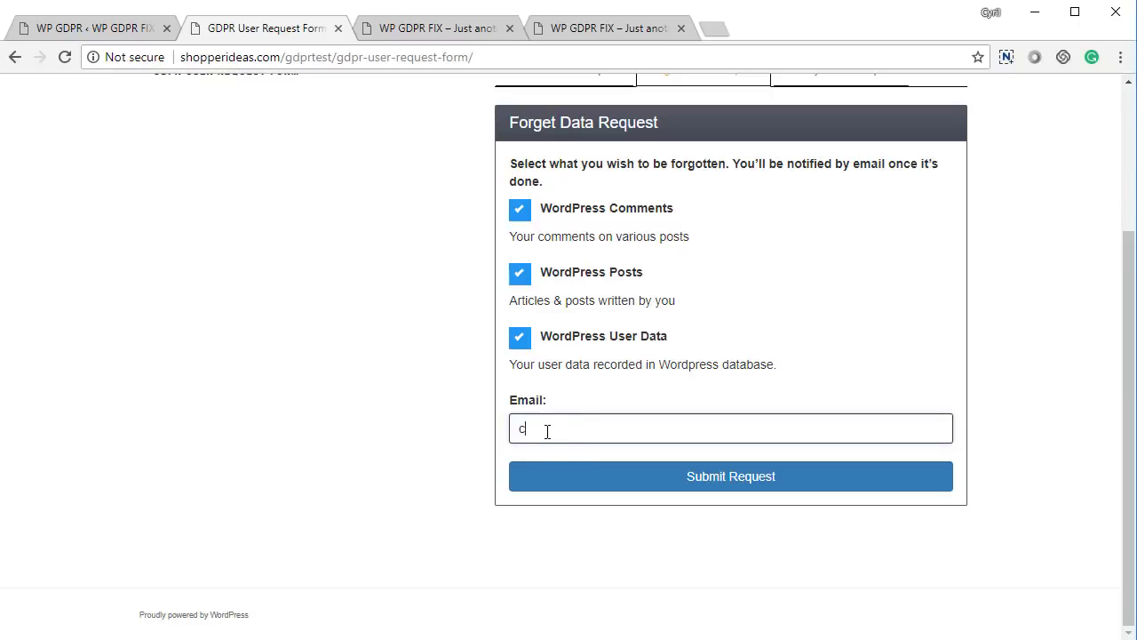
left_click(579, 468)
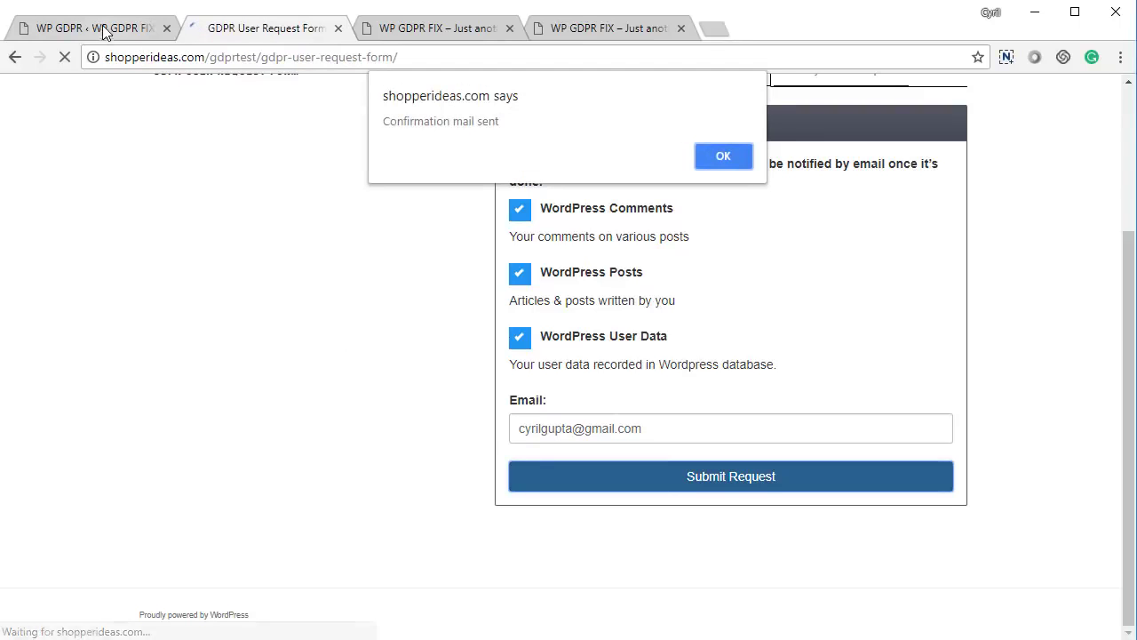
left_click(723, 155)
left_click(29, 28)
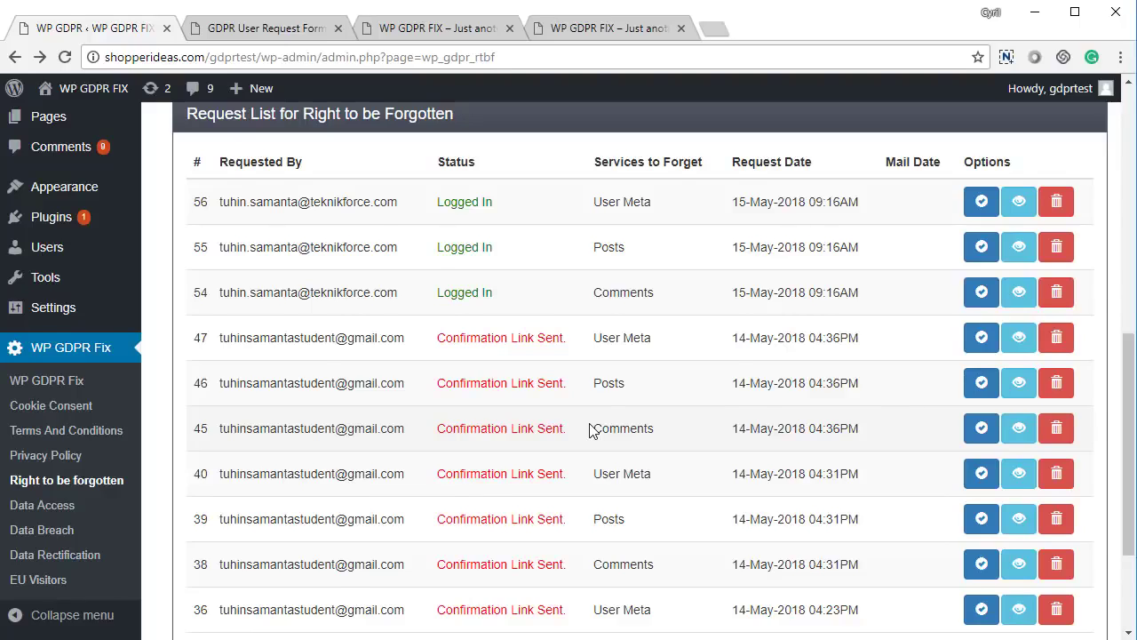
- Review the Right to be Forgotten email message, email subject and admin email fields
scroll(593, 430, "up", 1)
scroll(580, 427, "down", 1)
scroll(518, 426, "up", 1)
scroll(510, 432, "down", 5)
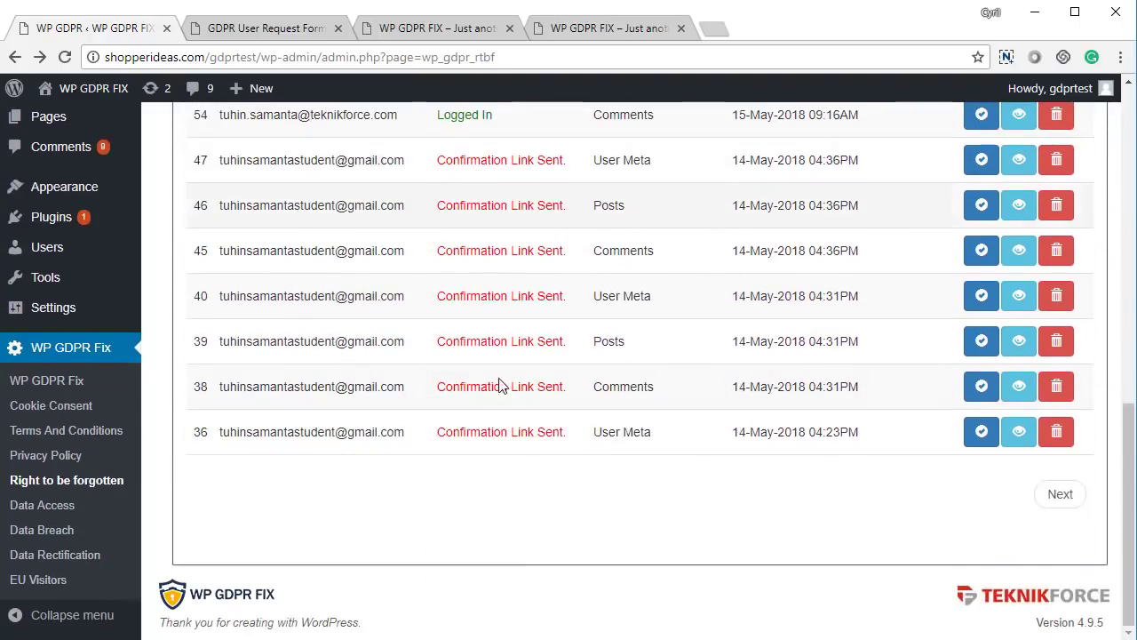
scroll(524, 454, "up", 6)
scroll(524, 455, "down", 4)
scroll(541, 433, "up", 3)
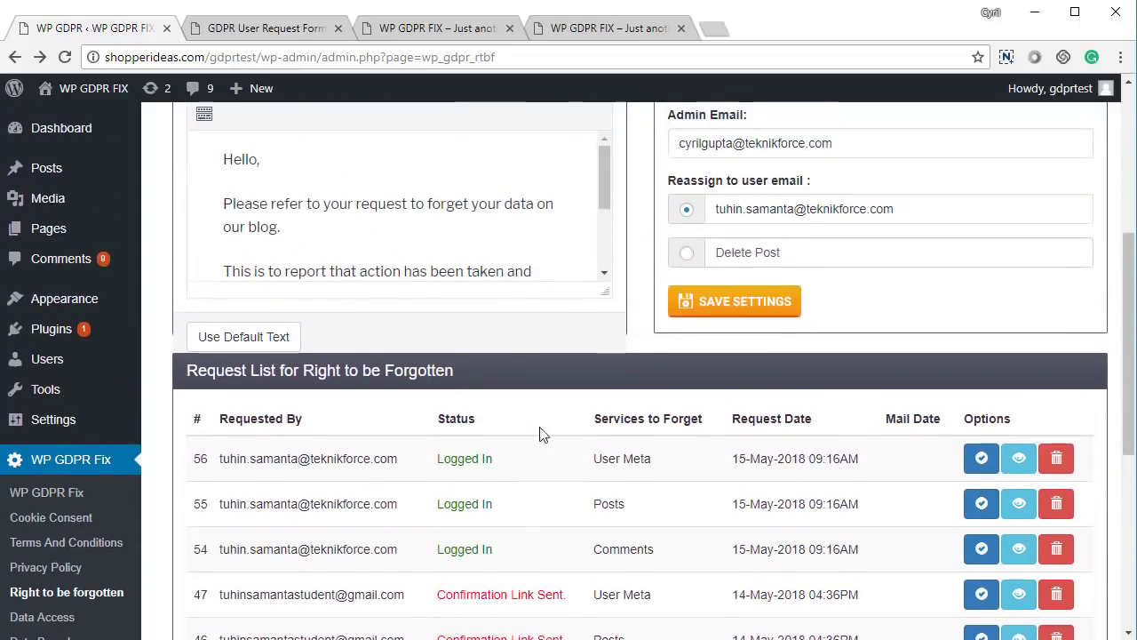
scroll(541, 433, "up", 3)
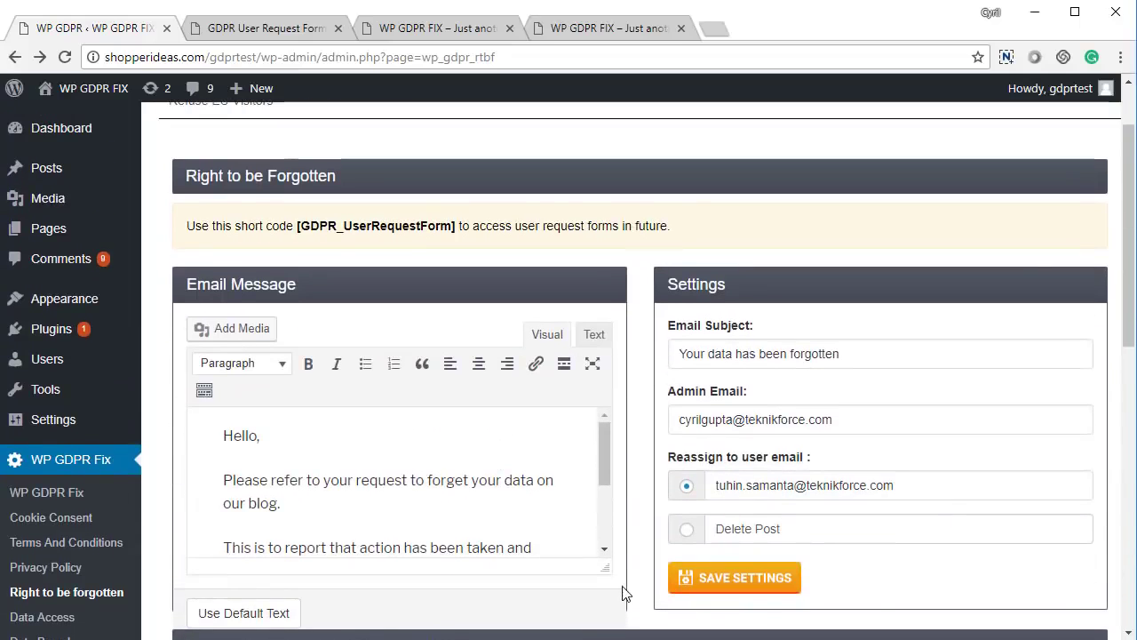
left_click(452, 502)
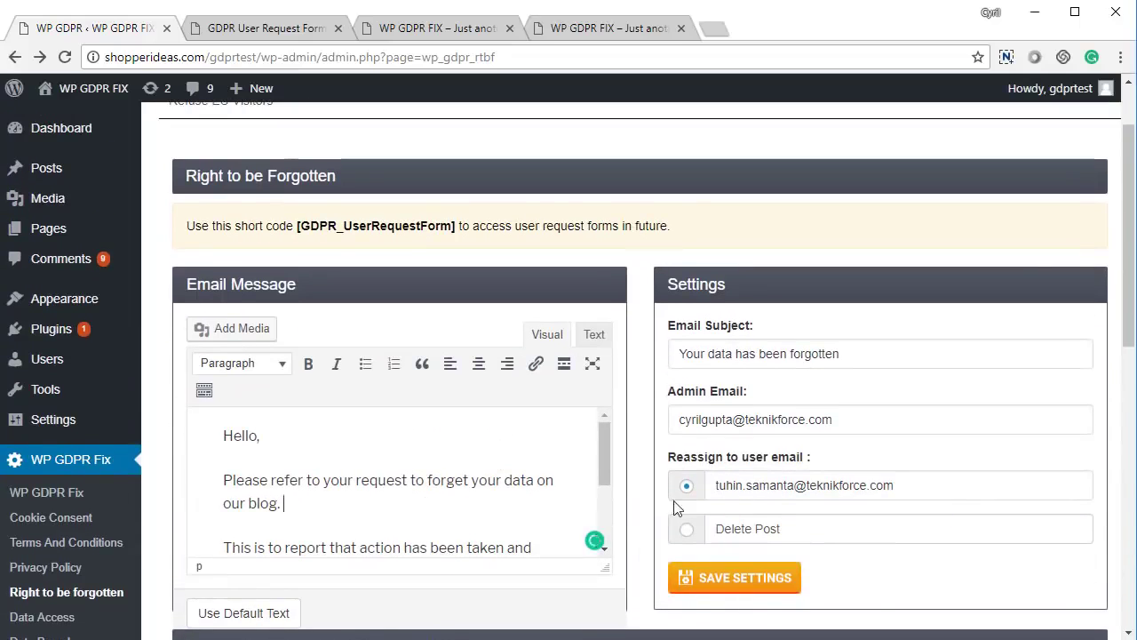
triple_click(838, 354)
left_click(805, 418)
triple_click(805, 418)
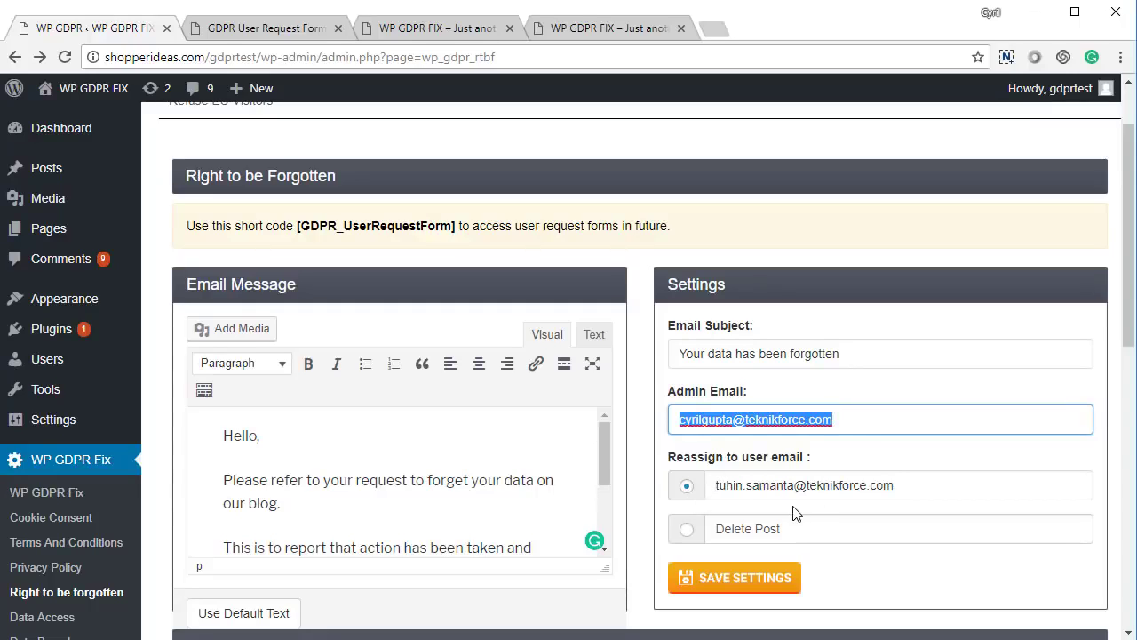
left_click(682, 542)
- Set forgotten users' posts to be reassigned to another user instead of deleted, and save the settings
left_click(691, 531)
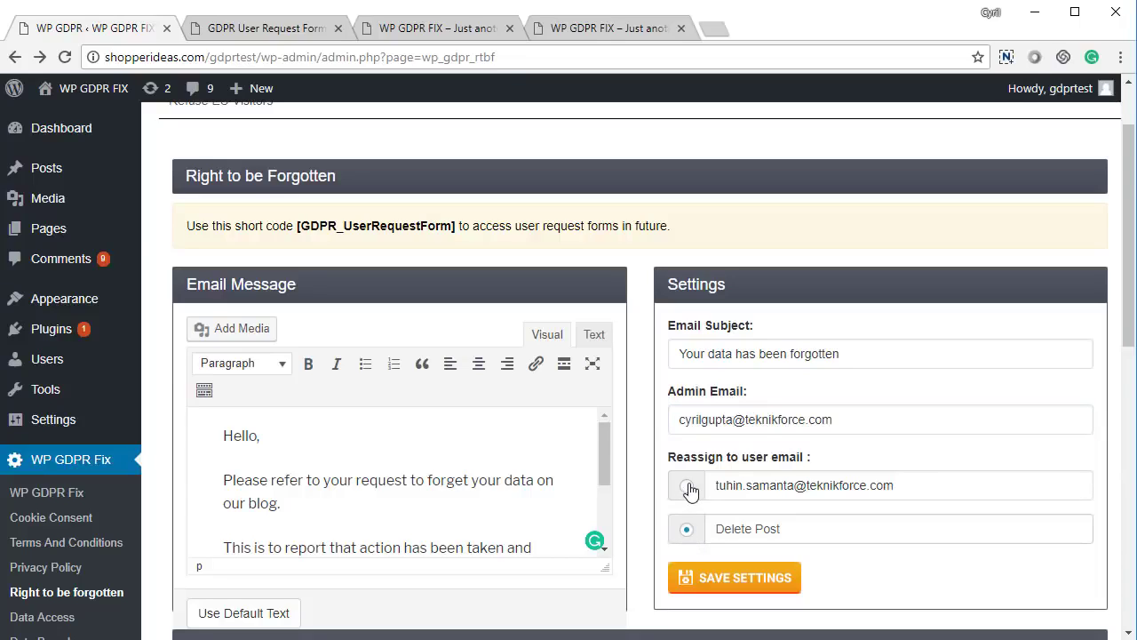
left_click(688, 487)
left_click(725, 581)
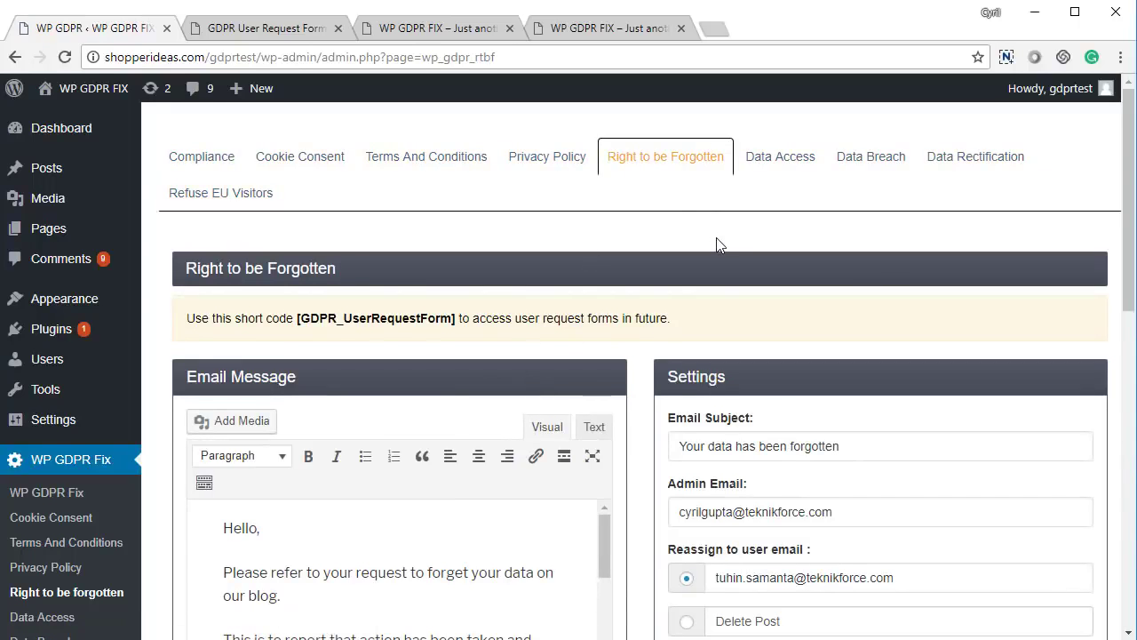
left_click(786, 167)
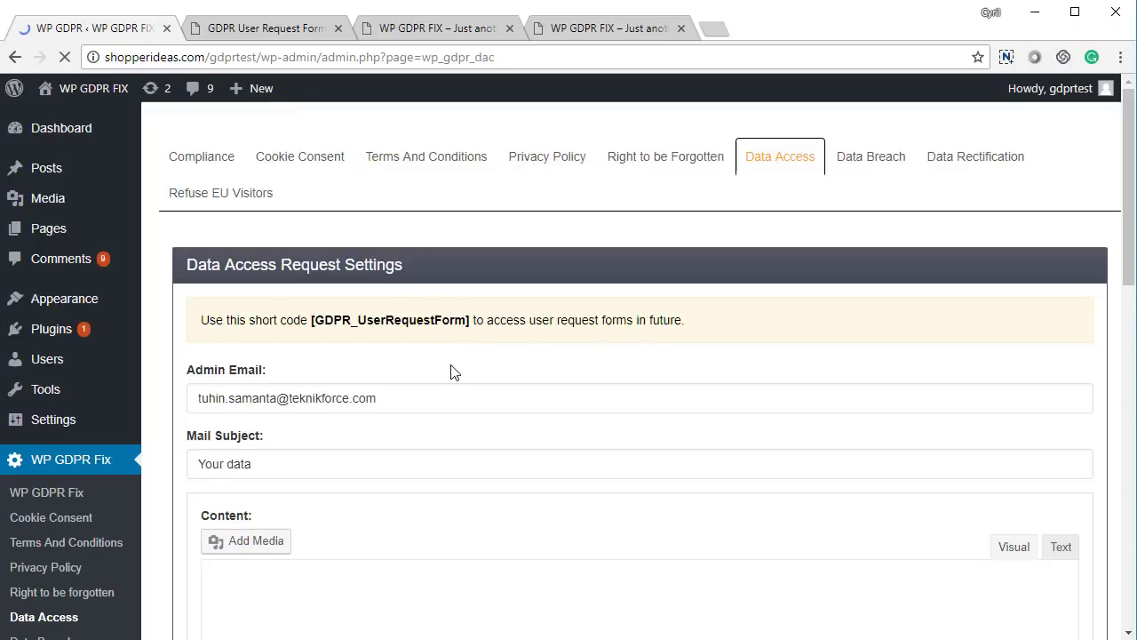
- Scroll through the Data Access settings and request list, then switch to the GDPR User Request Form
scroll(451, 373, "down", 5)
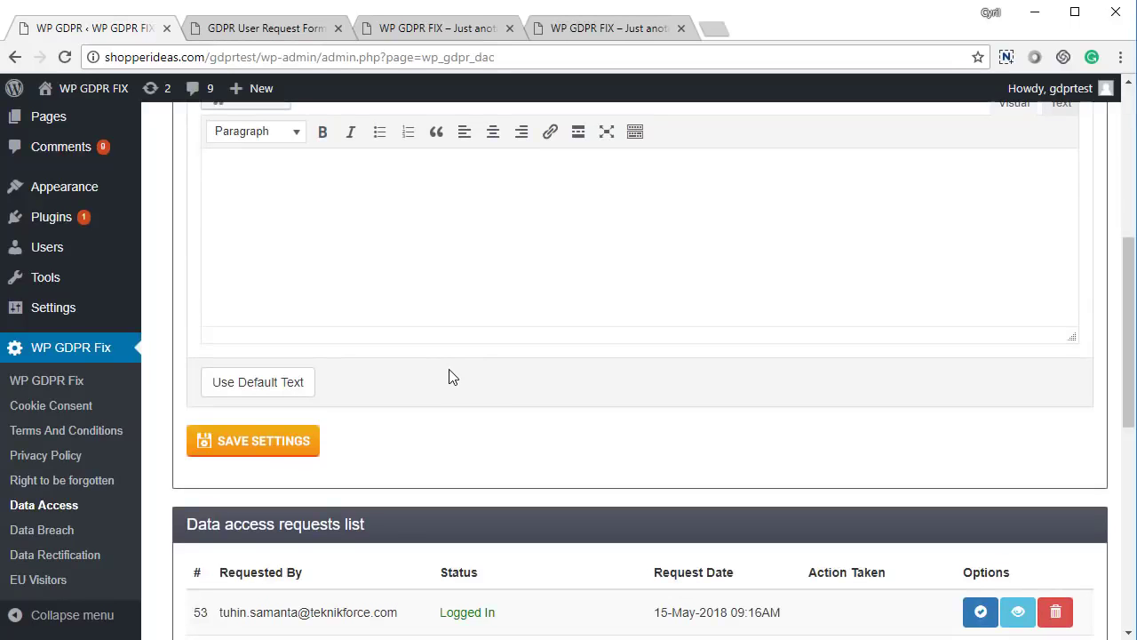
scroll(450, 377, "up", 5)
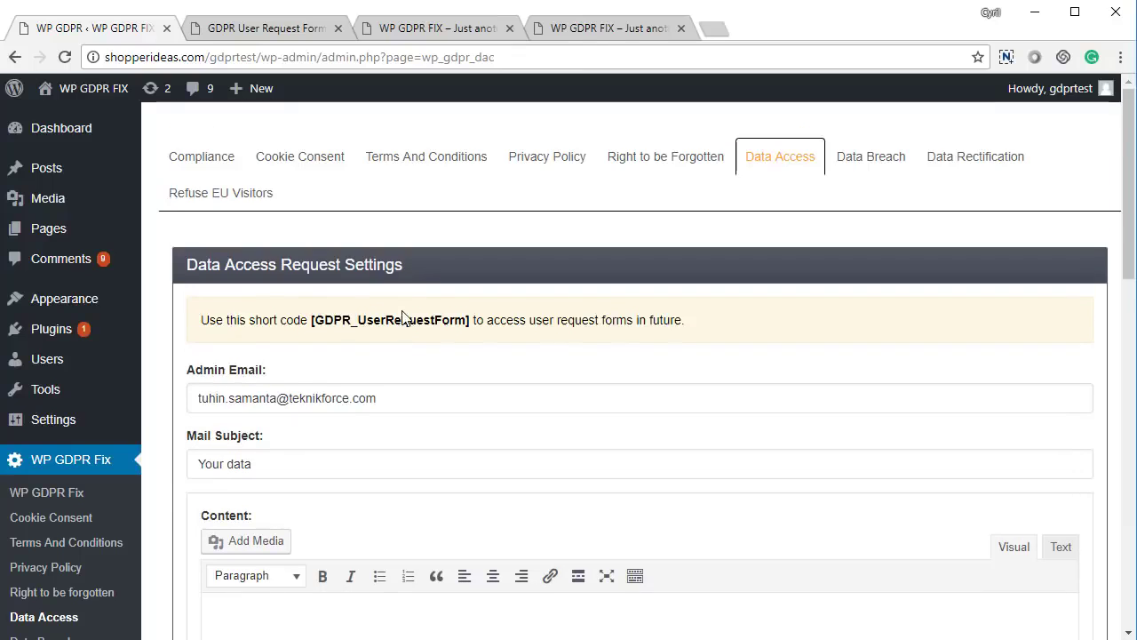
left_click(282, 28)
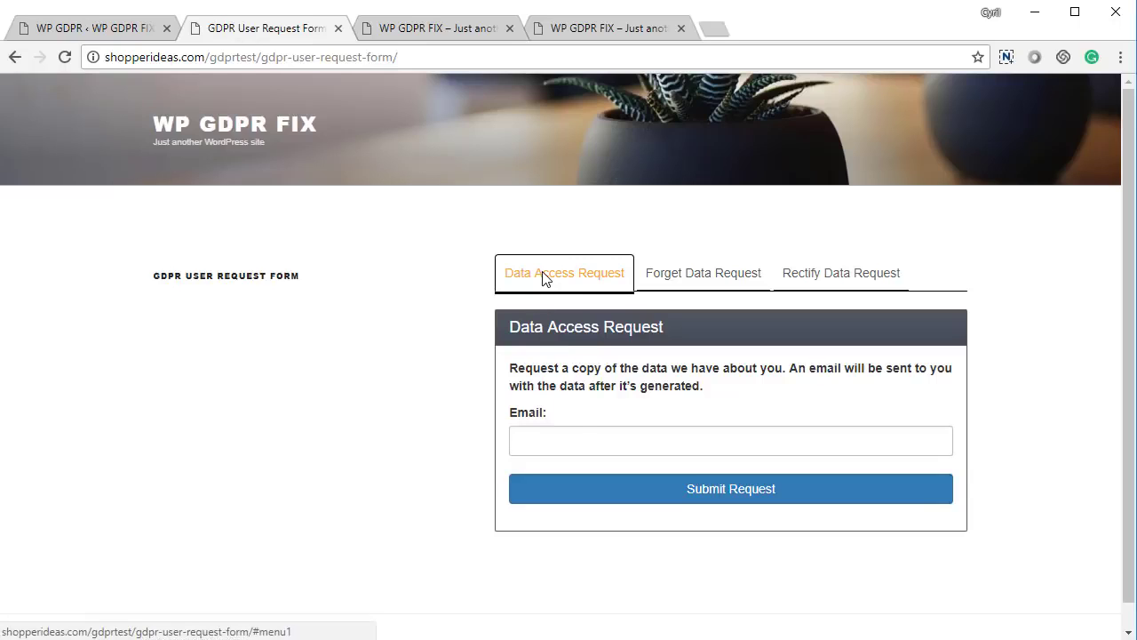
- Submit a Data Access Request with the requester's email address and return to the admin Data Access page
left_click(579, 441)
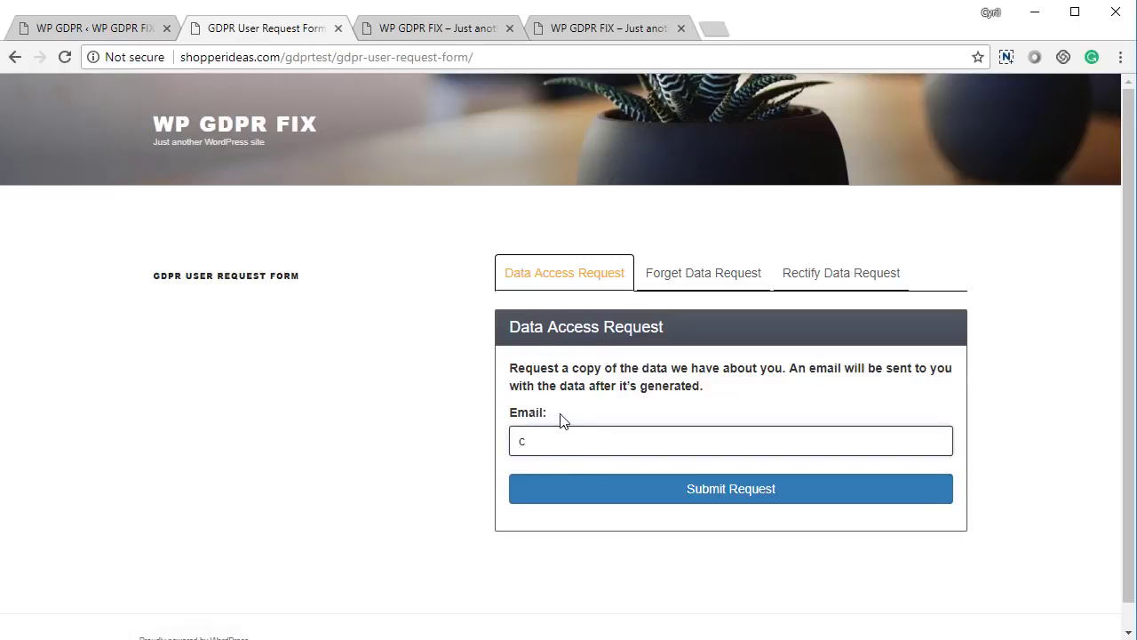
left_click(738, 499)
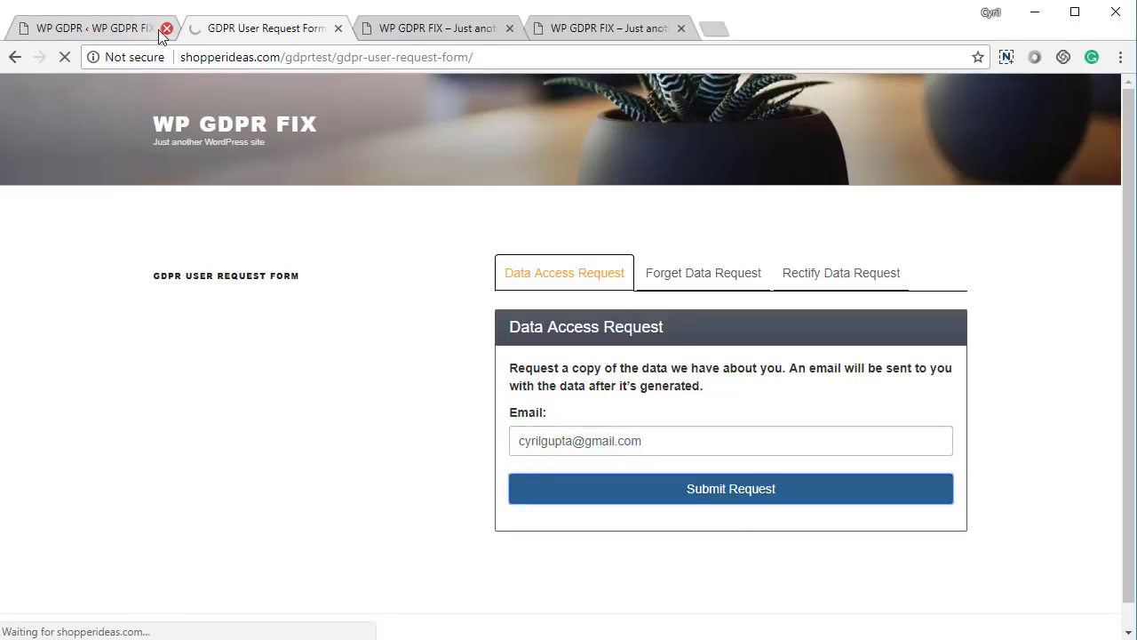
left_click(148, 35)
scroll(528, 431, "down", 10)
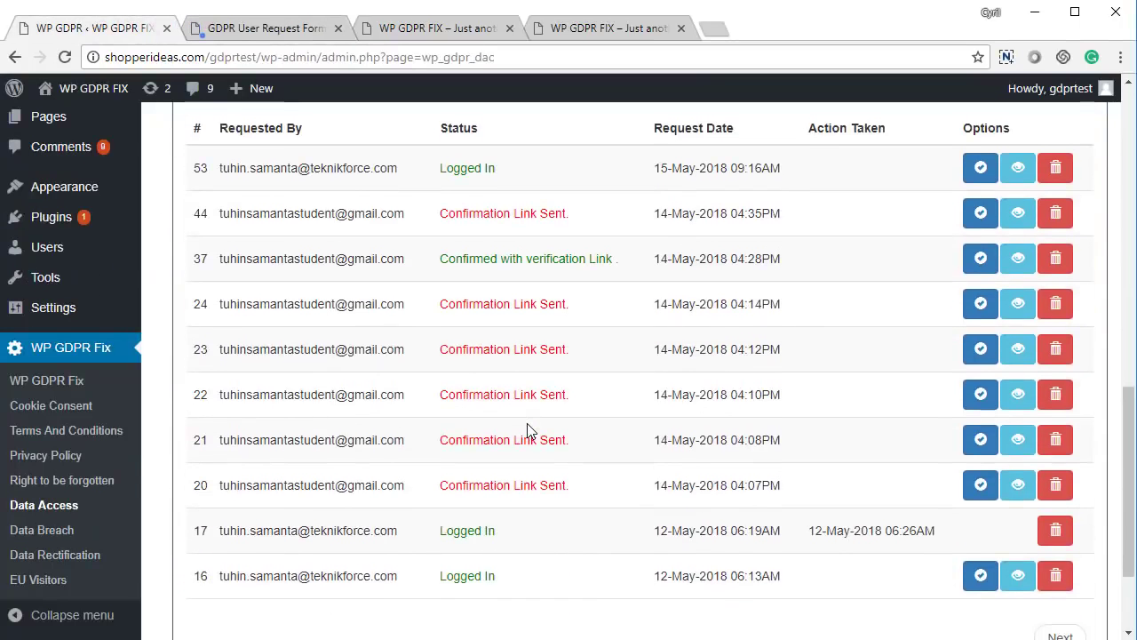
- Reload the Data Access page and highlight new request row 63's Confirmation Link Sent status
key("F5")
scroll(482, 427, "up", 5)
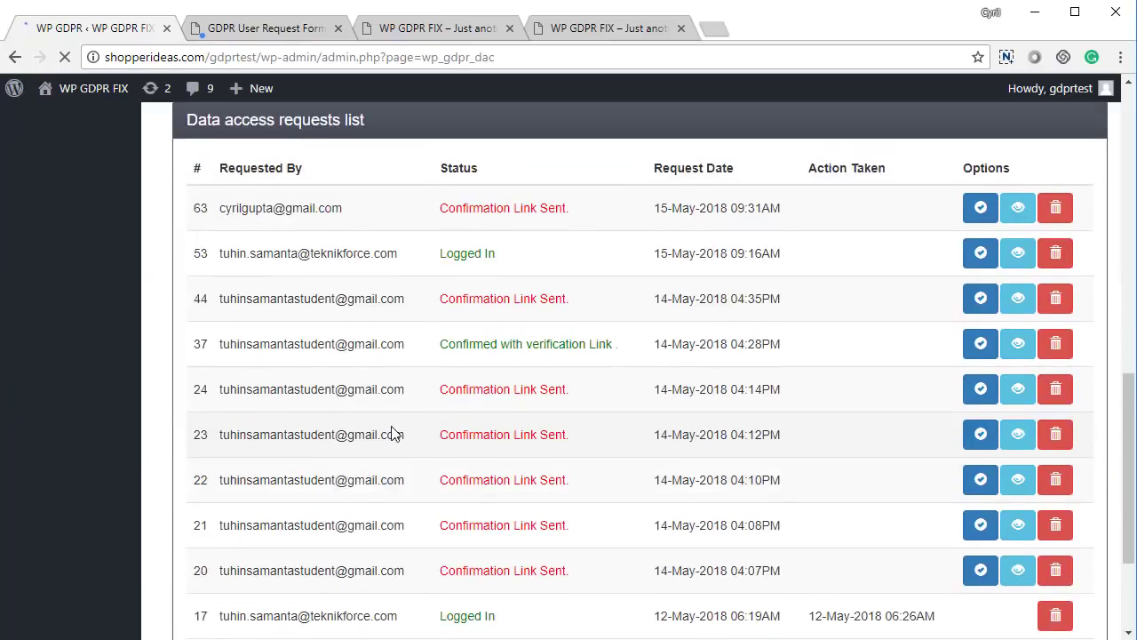
left_click_drag(284, 558, 718, 575)
left_click(533, 569)
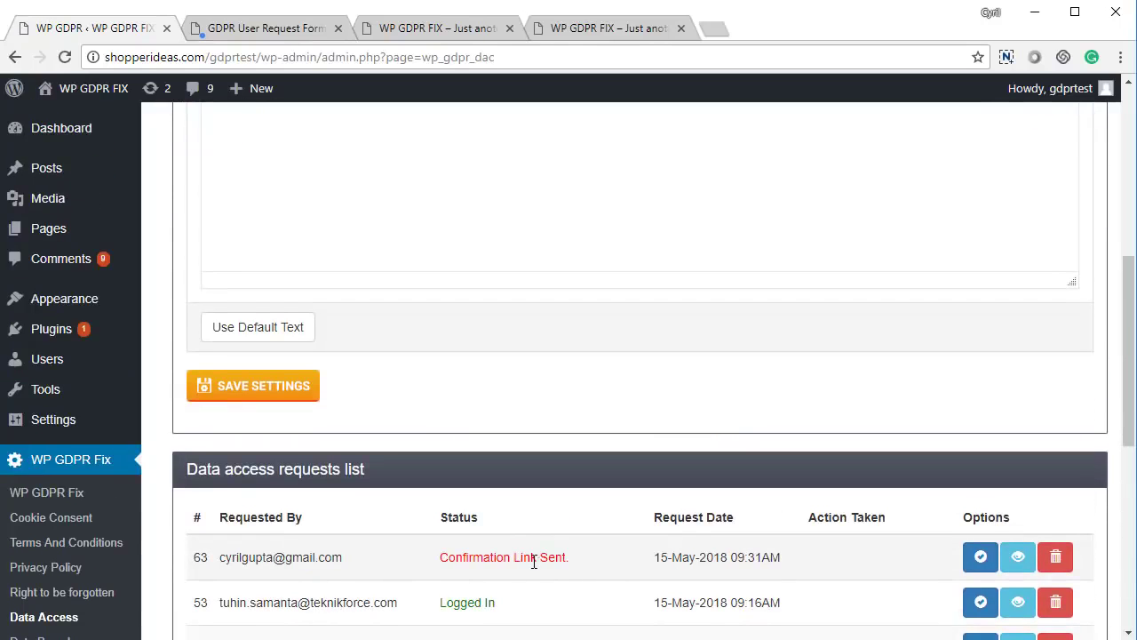
left_click_drag(508, 558, 617, 563)
left_click(615, 564)
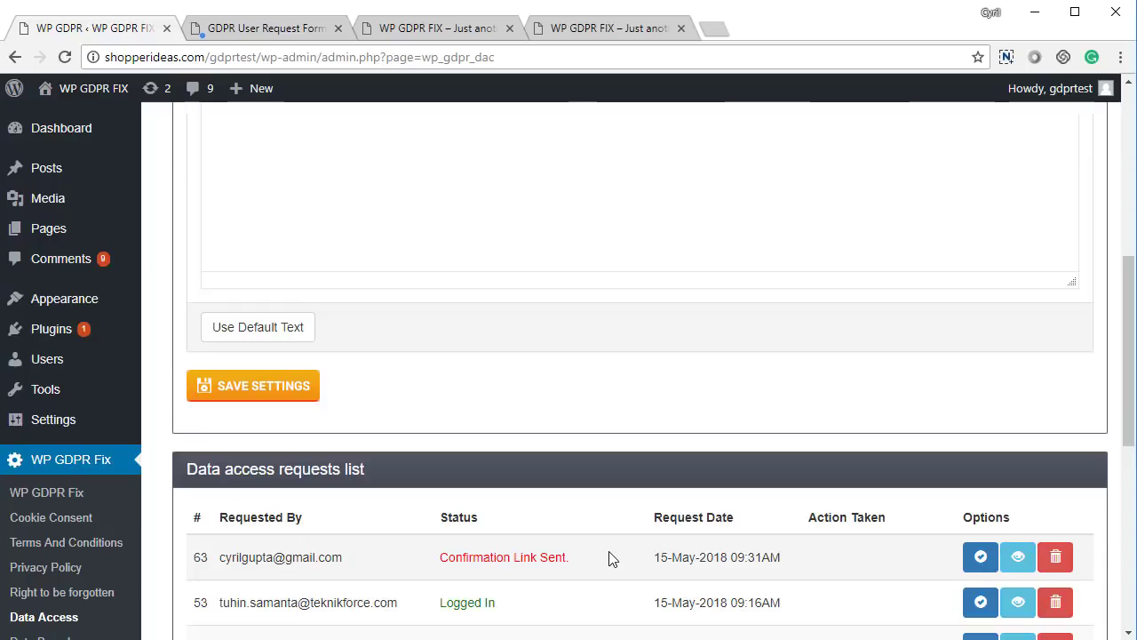
scroll(619, 604, "up", 8)
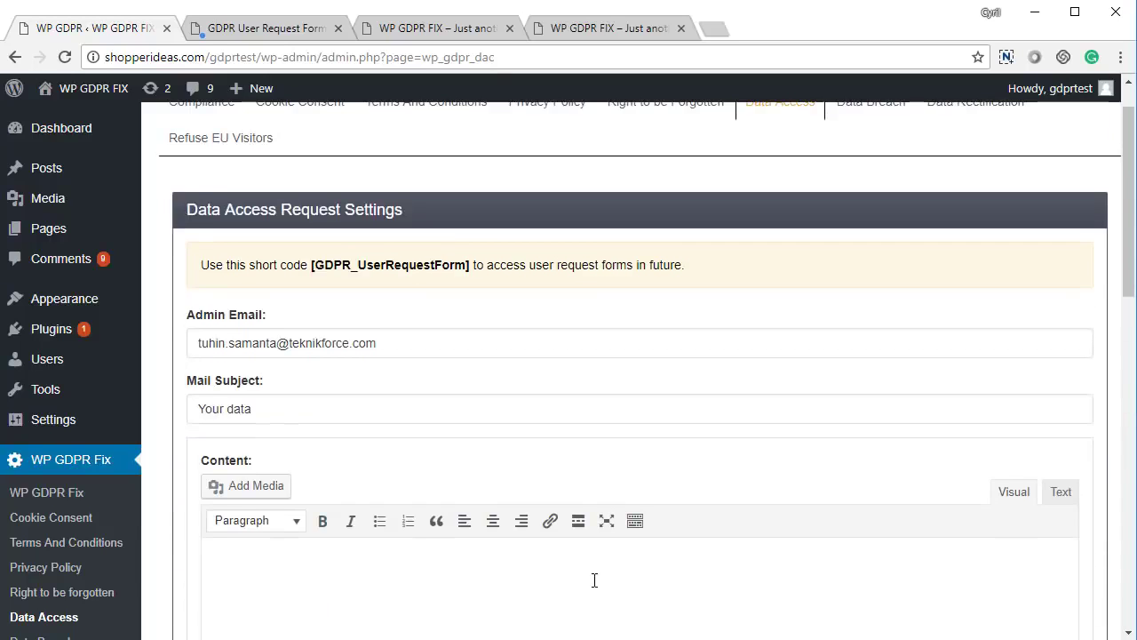
- Fill the Data Access email with the default 'Hello, Please refer to your request…' text and send row 63's requested data
scroll(382, 475, "down", 3)
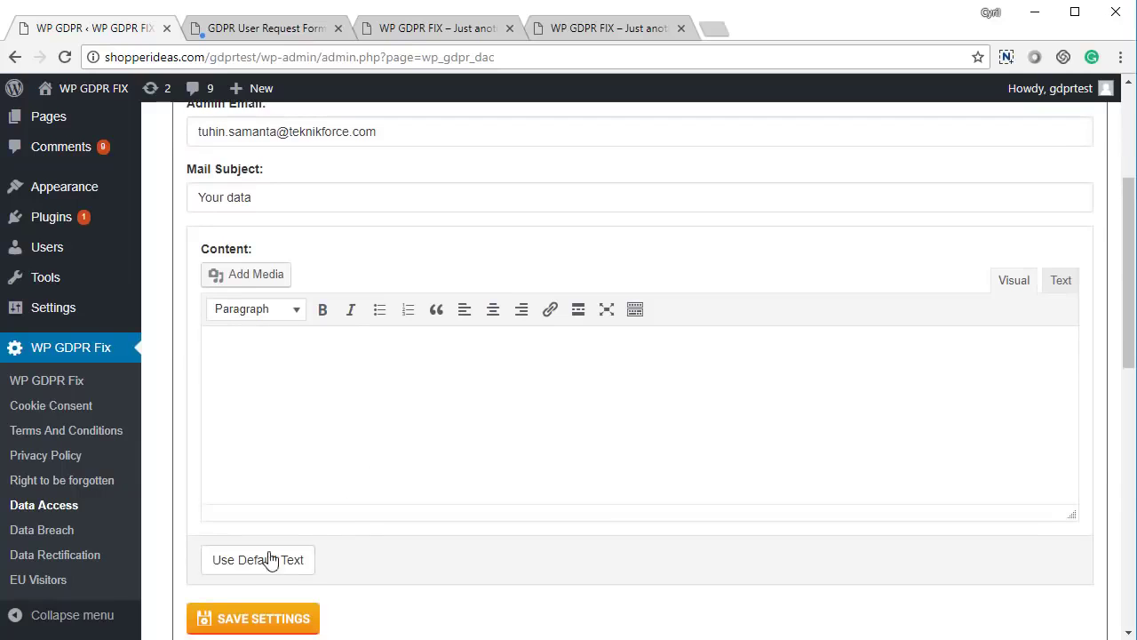
left_click(258, 569)
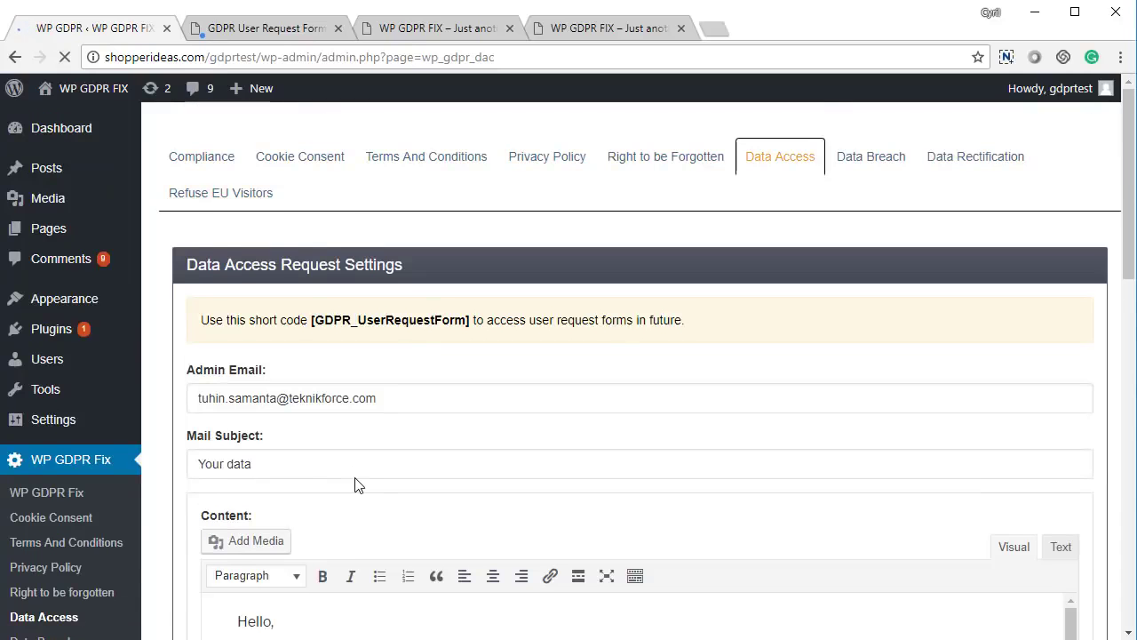
scroll(320, 475, "down", 5)
scroll(393, 399, "up", 2)
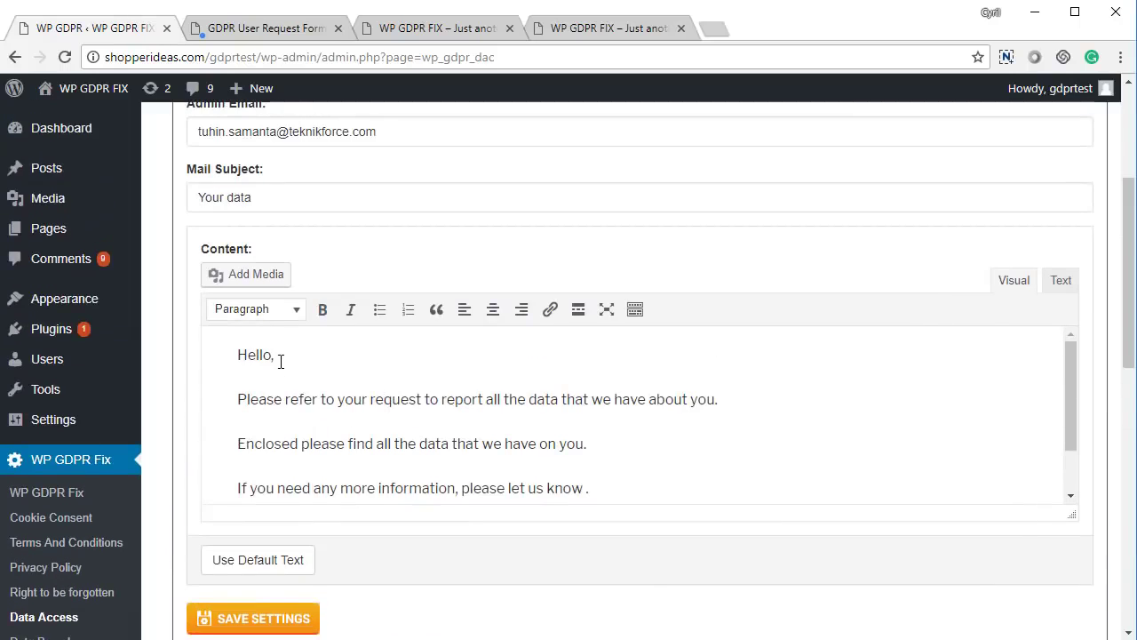
scroll(355, 332, "up", 1)
scroll(541, 363, "down", 6)
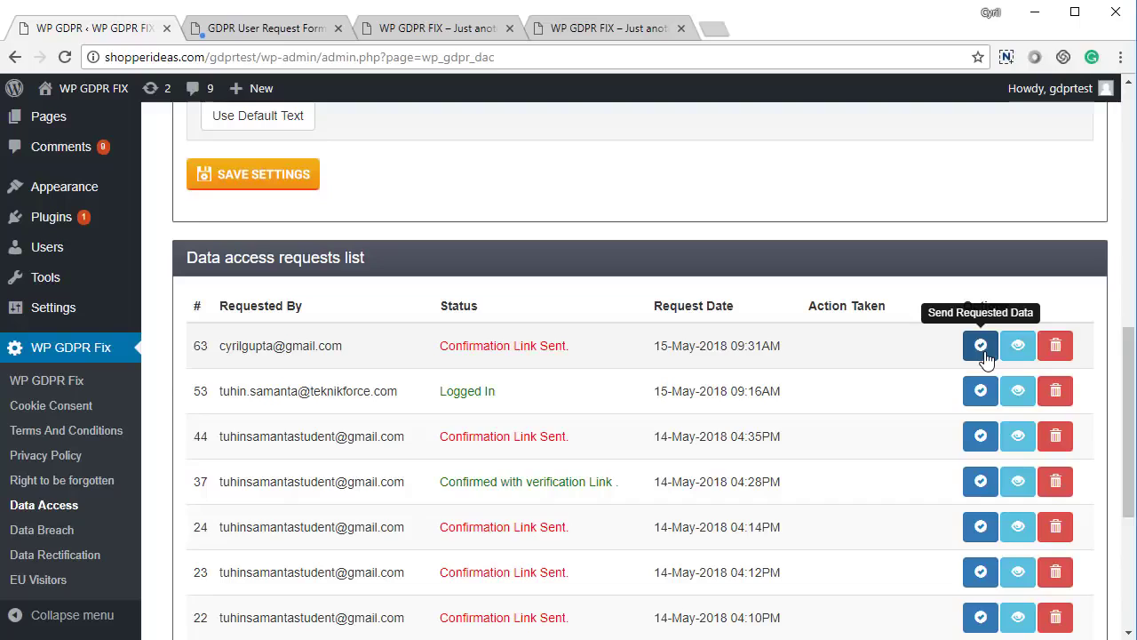
left_click(981, 346)
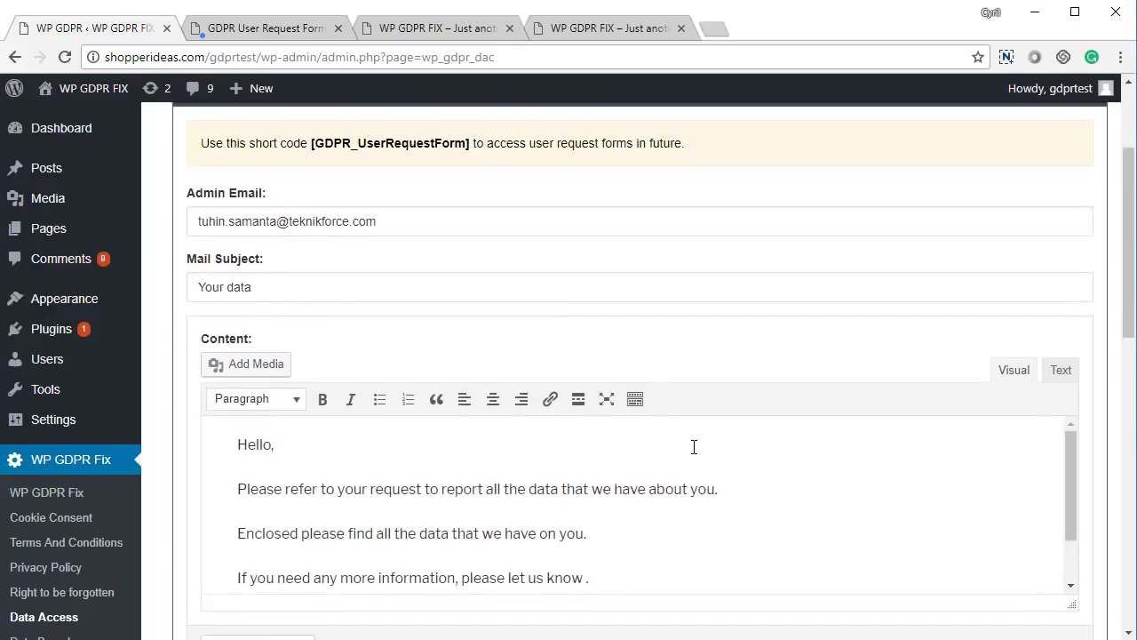
- Fill the Data Breach email with the default 'We regret to inform you that there was a data breach' text and save
left_click(874, 156)
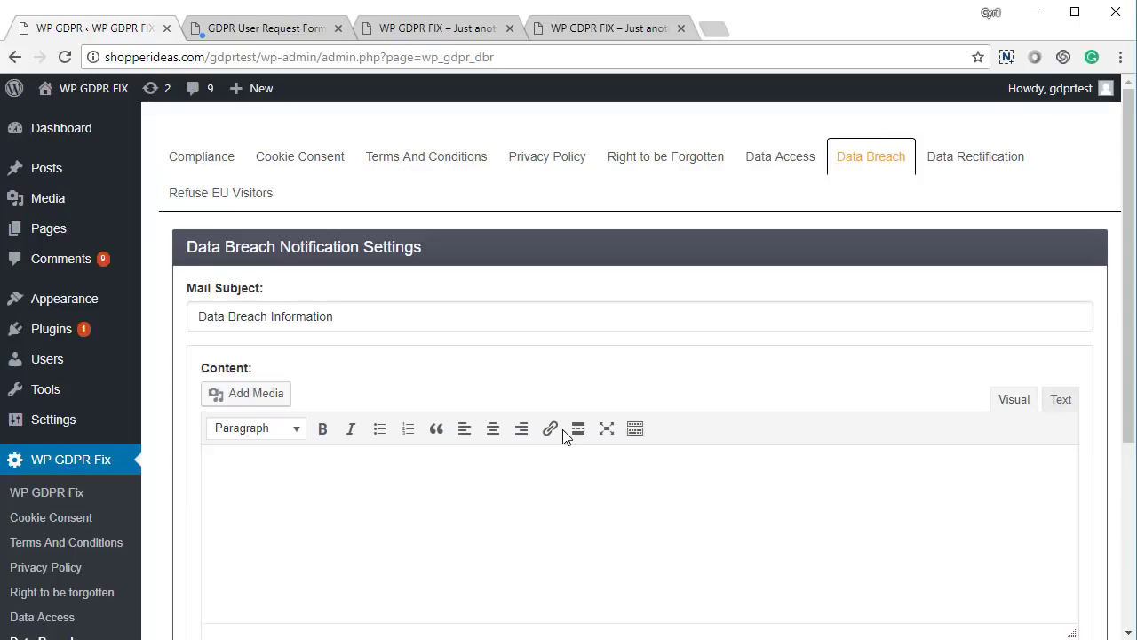
scroll(222, 471, "down", 2)
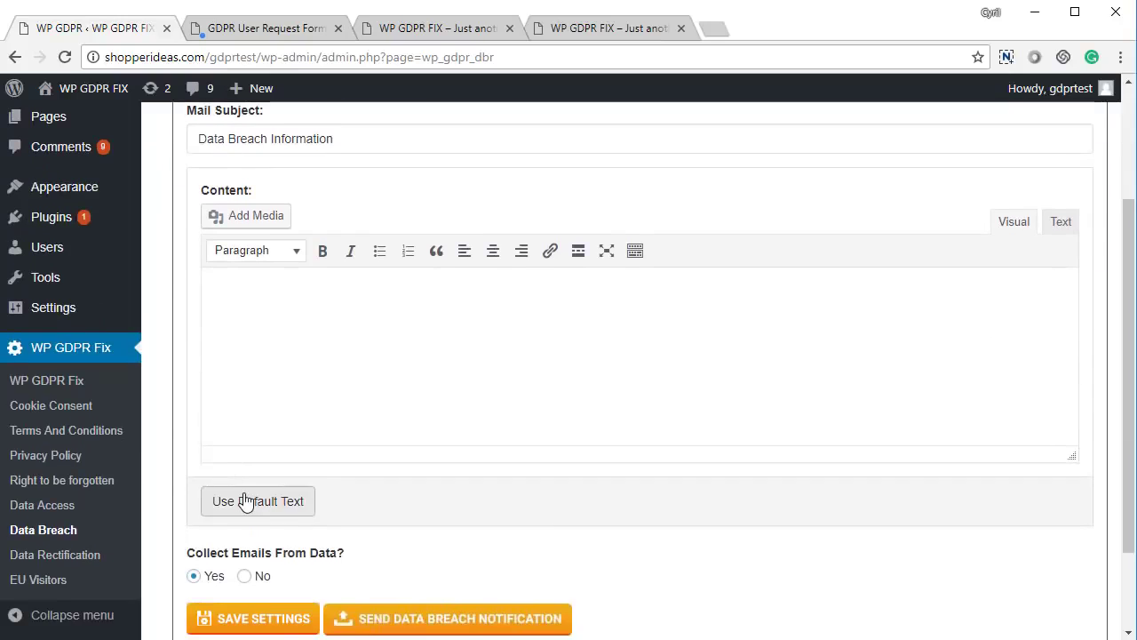
left_click(247, 500)
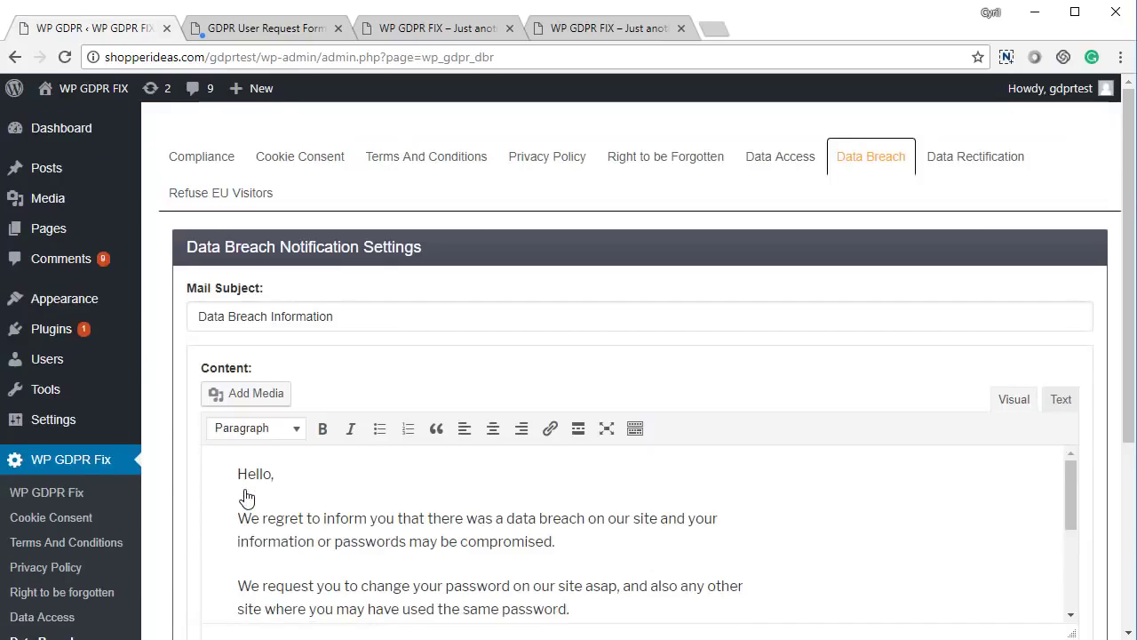
scroll(271, 489, "down", 5)
scroll(293, 435, "down", 2)
scroll(315, 388, "up", 1)
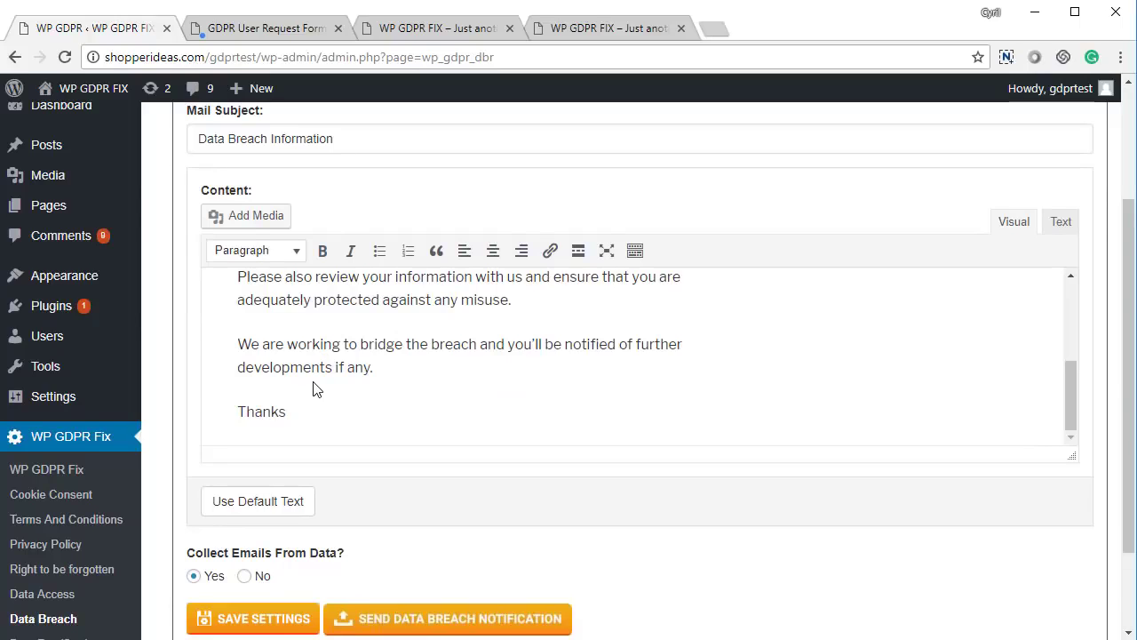
scroll(315, 388, "down", 2)
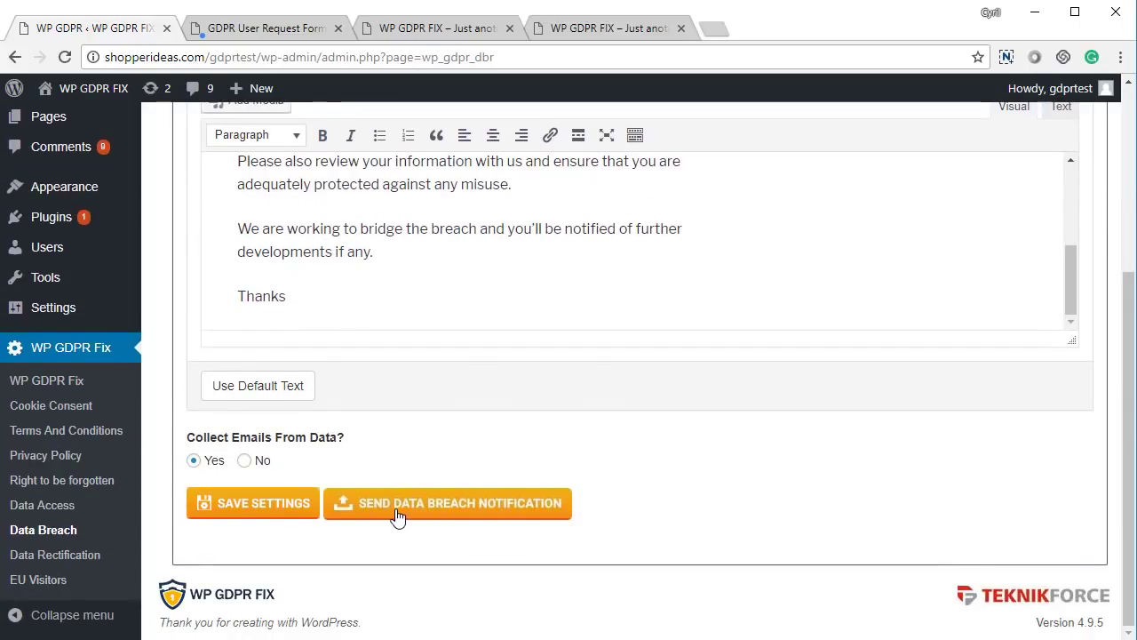
left_click(268, 512)
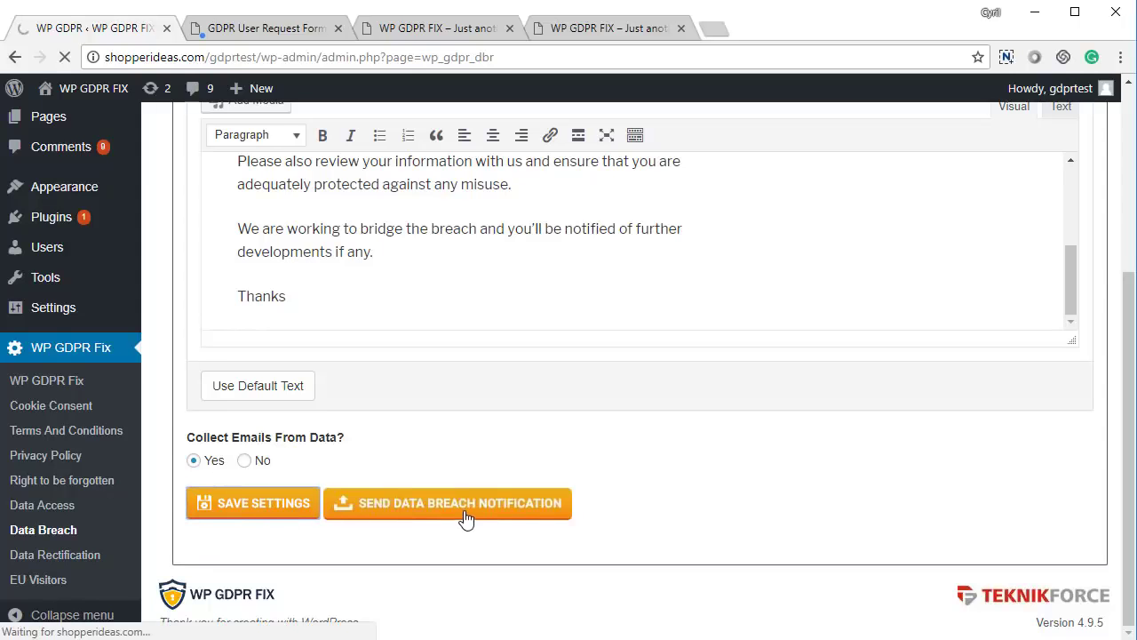
scroll(453, 525, "down", 5)
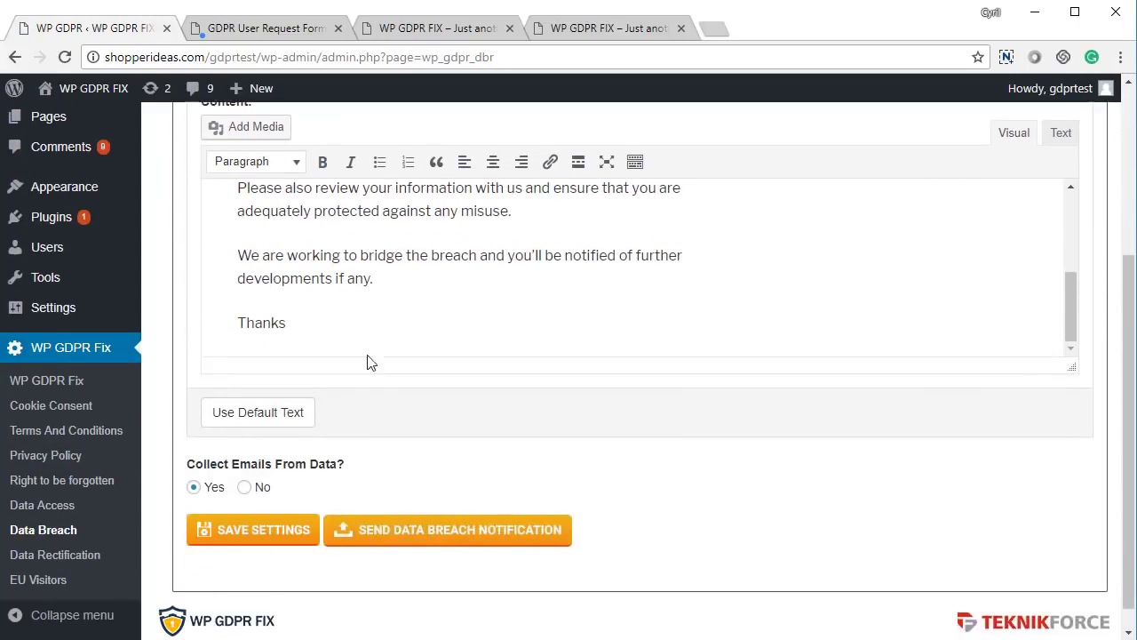
- Start the data breach notification and view the list of six collected user email addresses
left_click(462, 537)
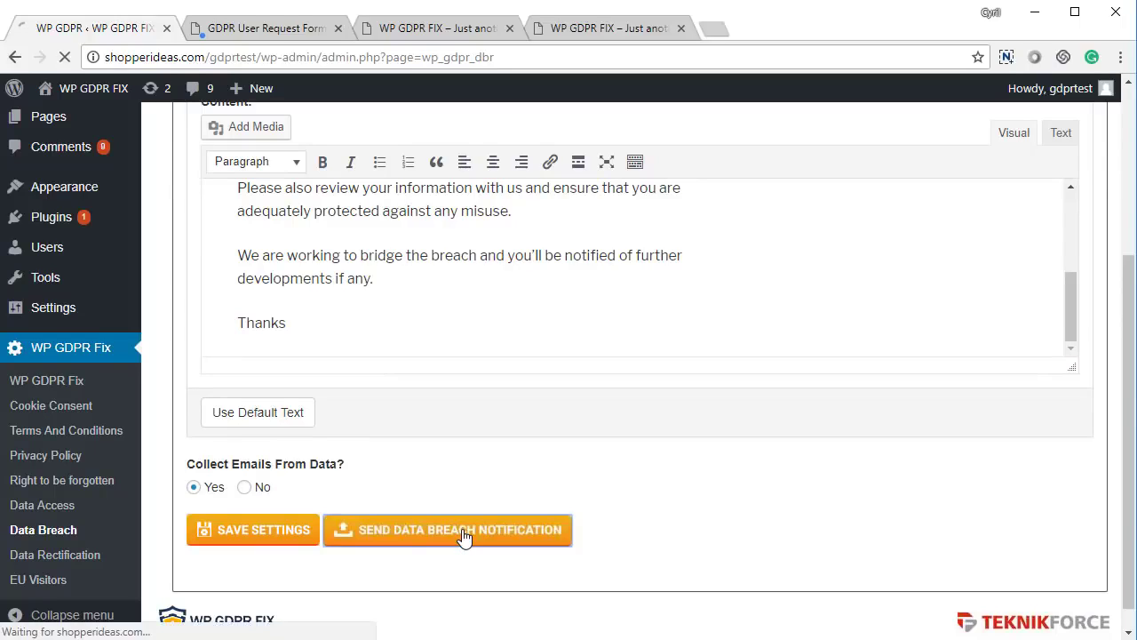
scroll(387, 370, "down", 2)
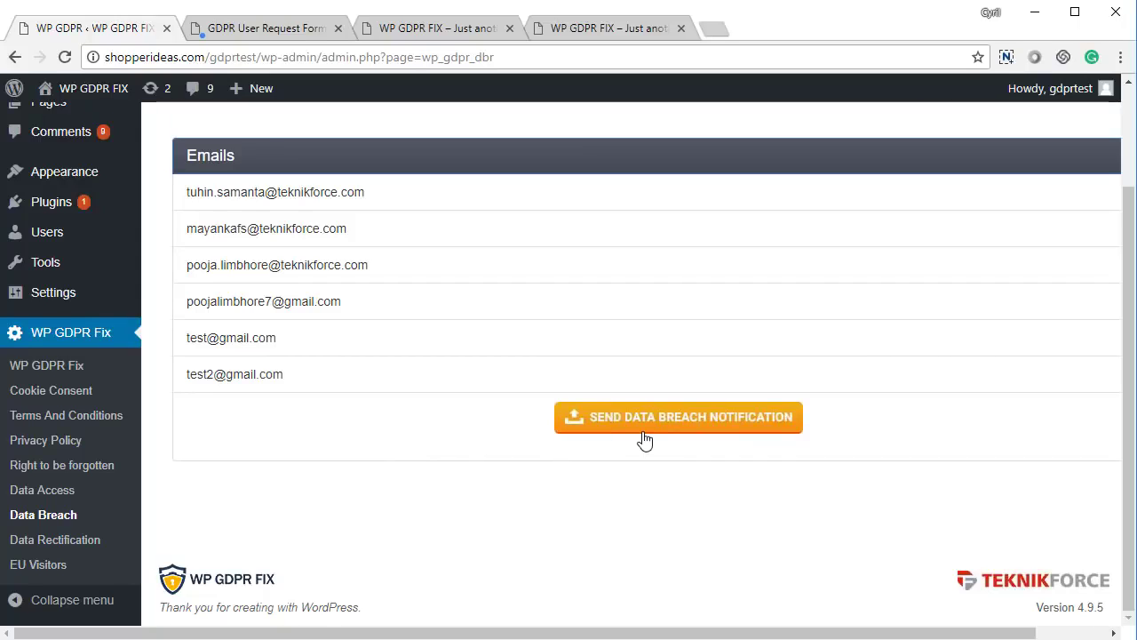
right_click(353, 474)
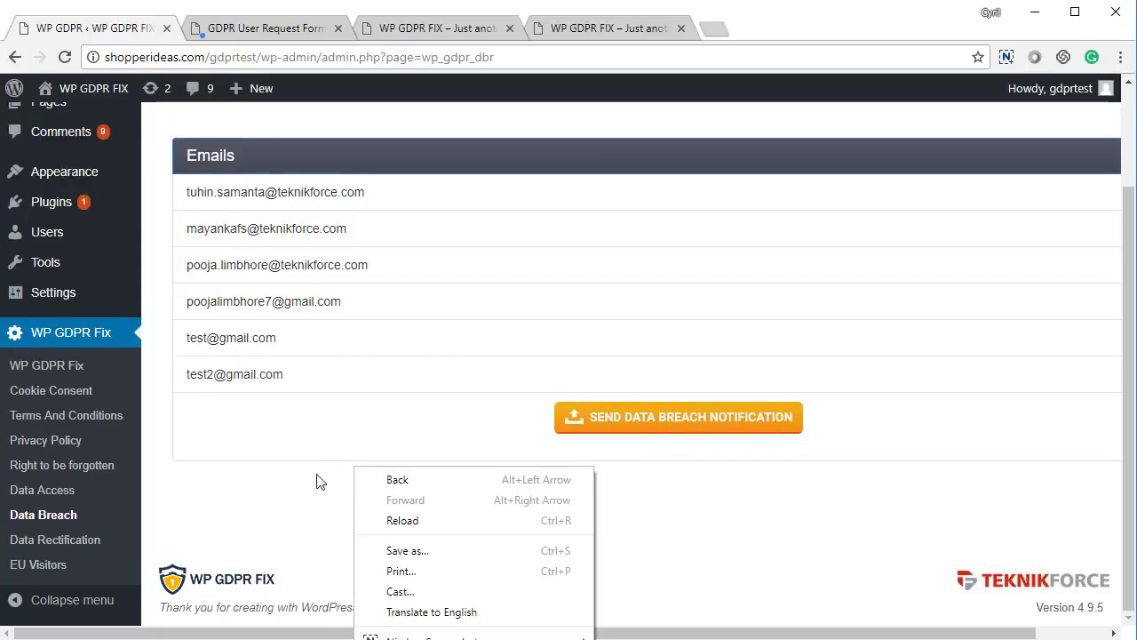
scroll(373, 498, "up", 1)
scroll(382, 510, "up", 1)
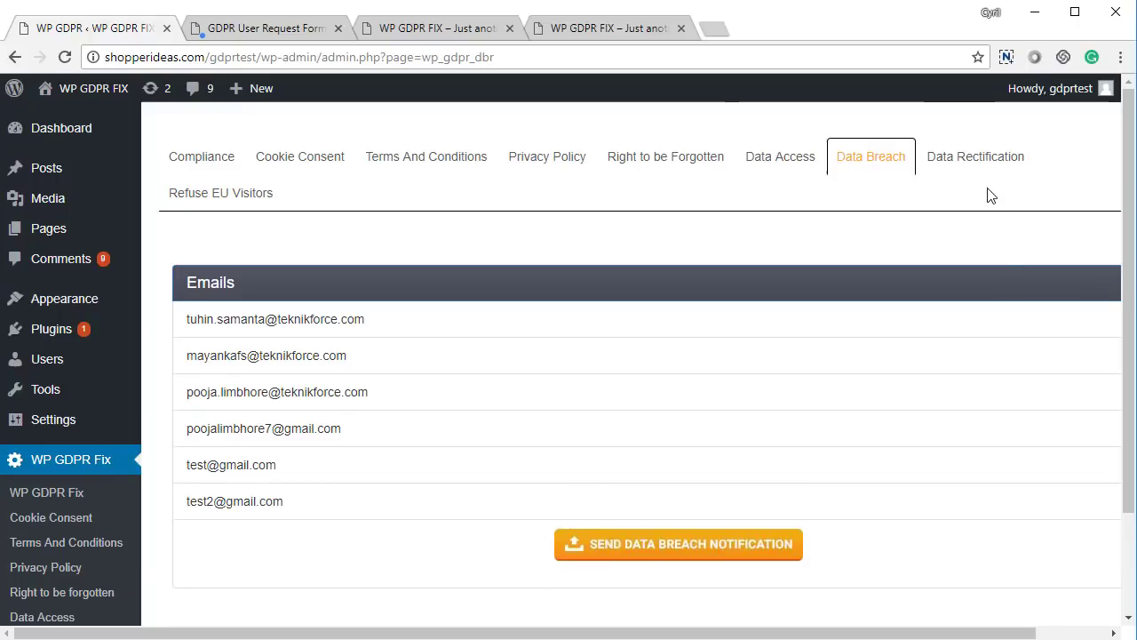
- Fill the Data Rectification email with the default 'Please refer to your data rectification request' text and save
left_click(967, 175)
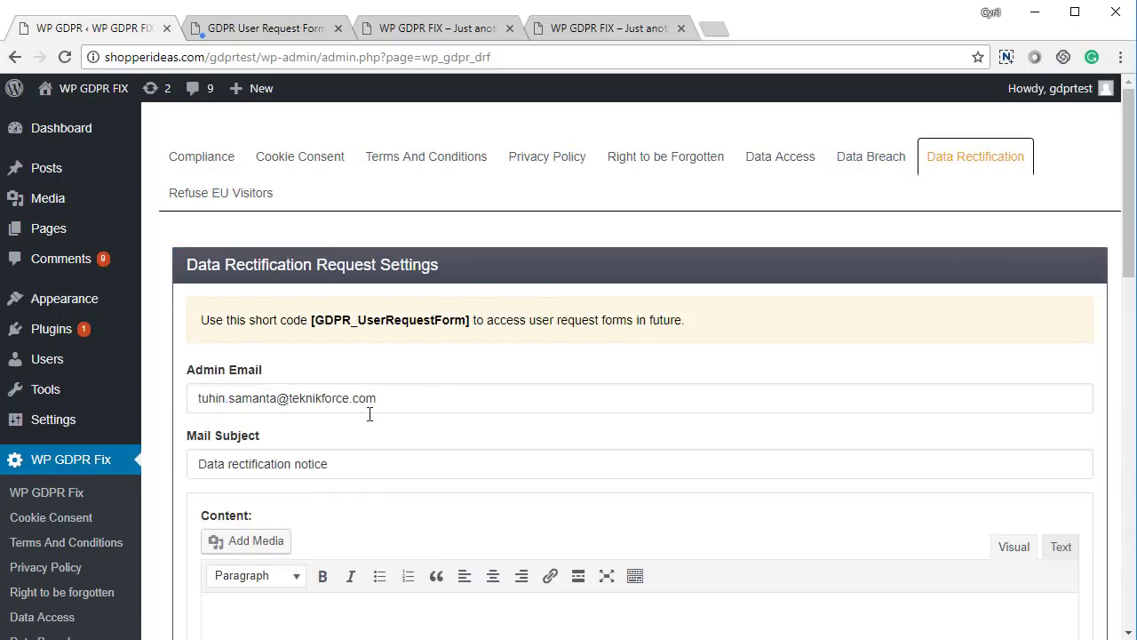
scroll(325, 437, "down", 4)
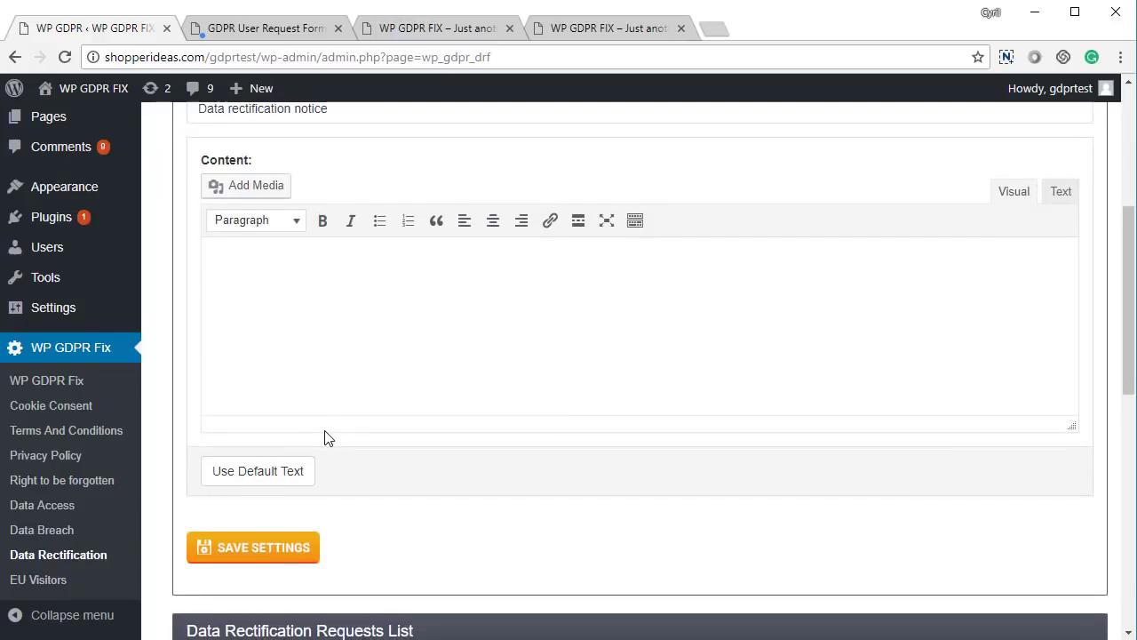
left_click(300, 471)
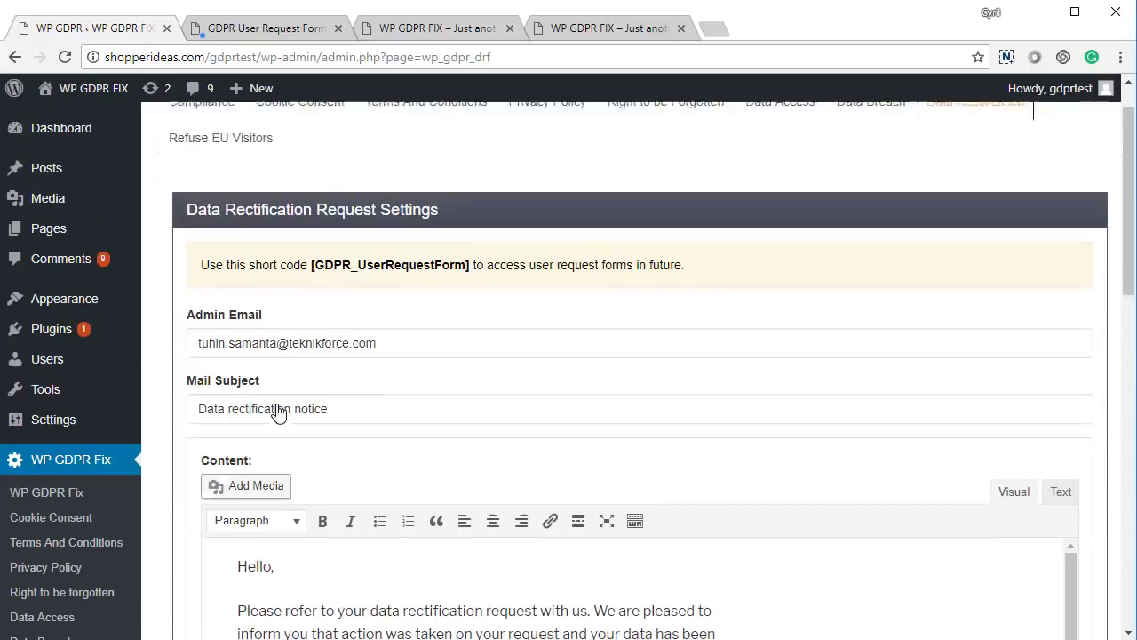
scroll(301, 425, "down", 5)
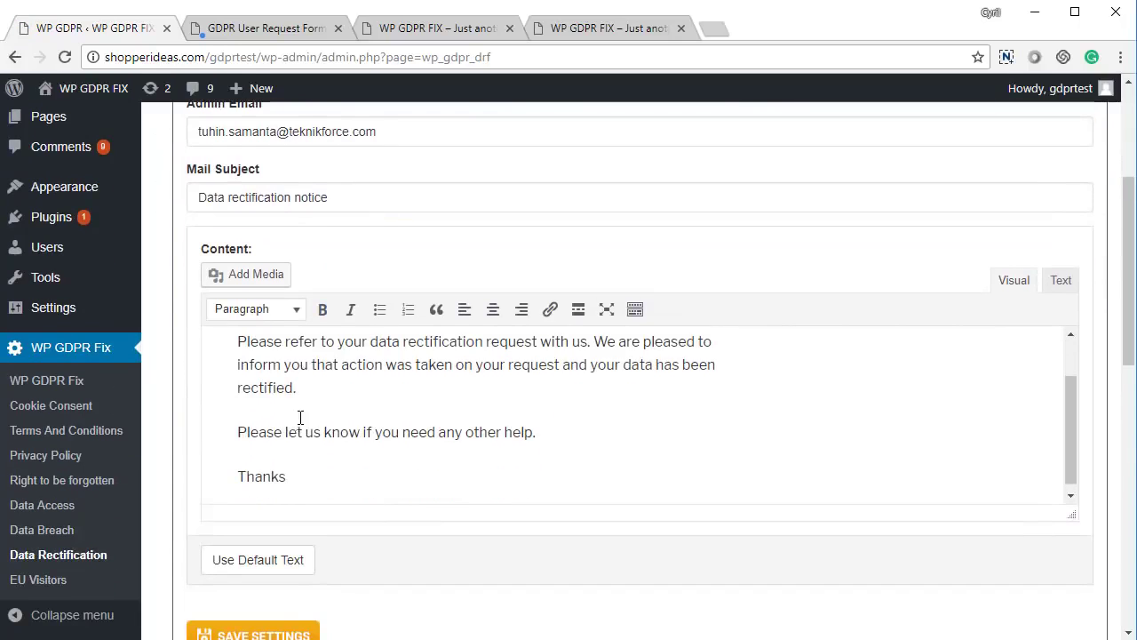
left_click(279, 377)
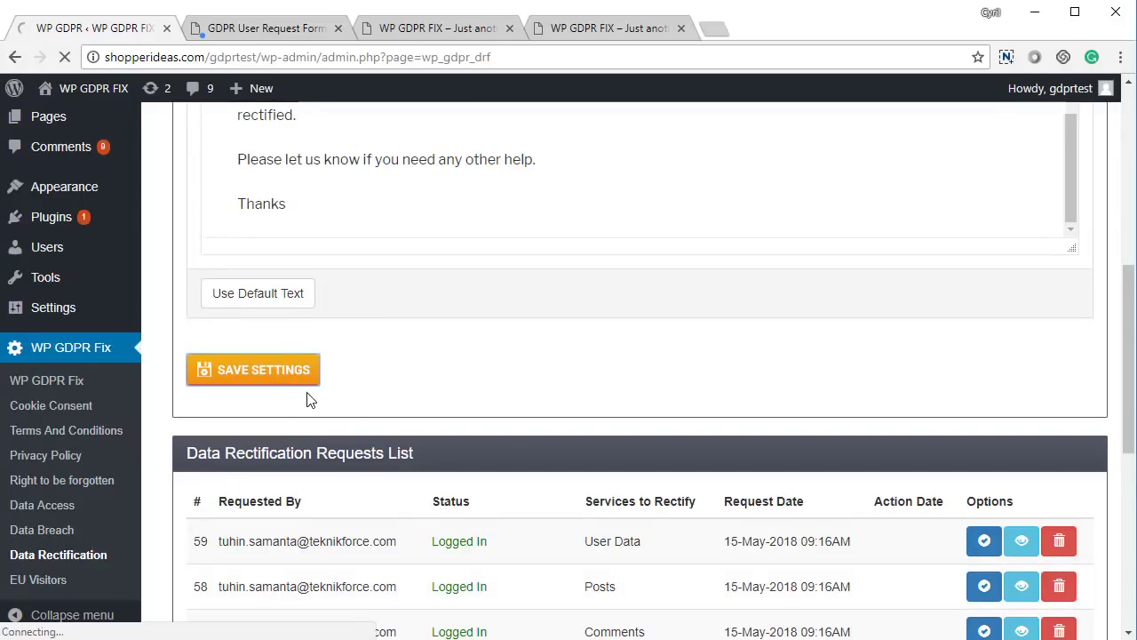
scroll(427, 413, "down", 5)
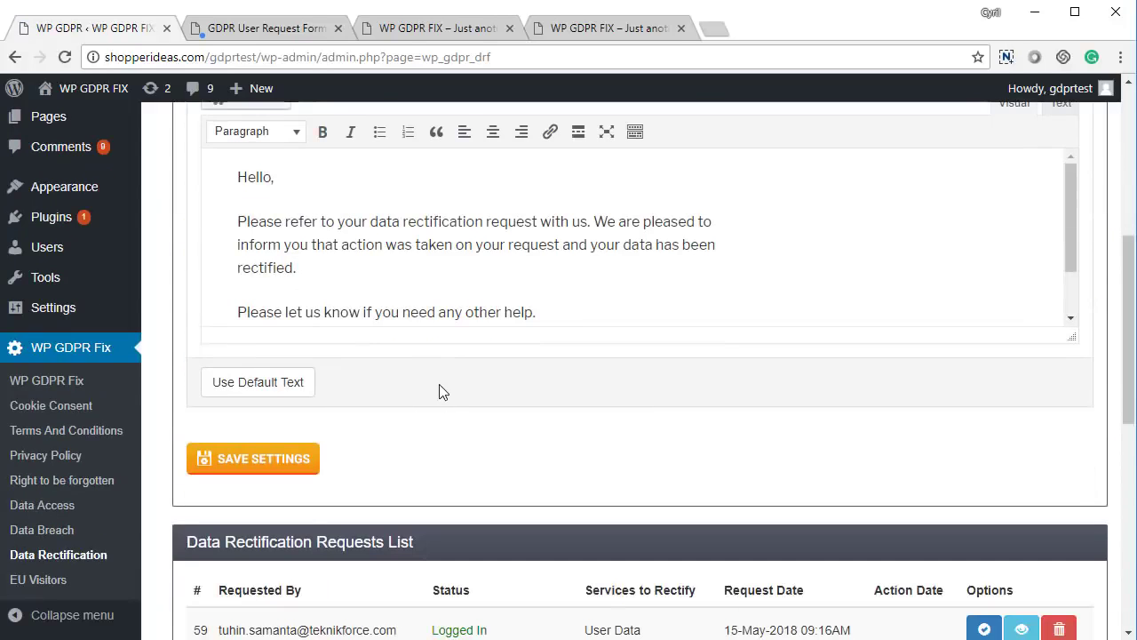
scroll(435, 391, "down", 2)
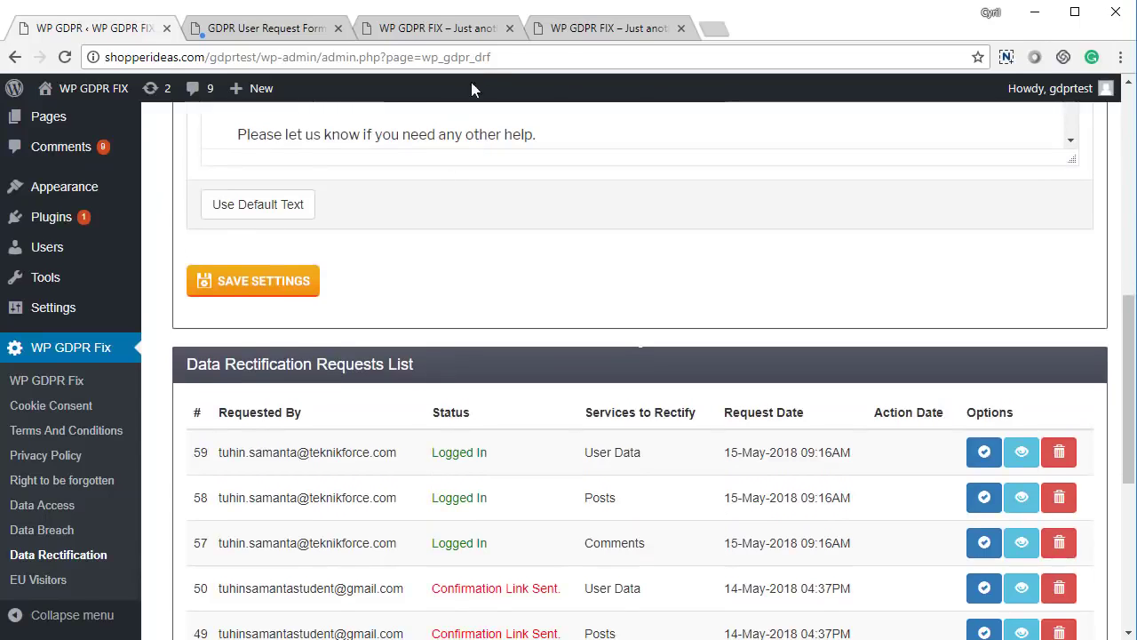
- Dismiss the Confirmation Link Sent alert on the request form page and open Rectify Data Request
left_click(311, 31)
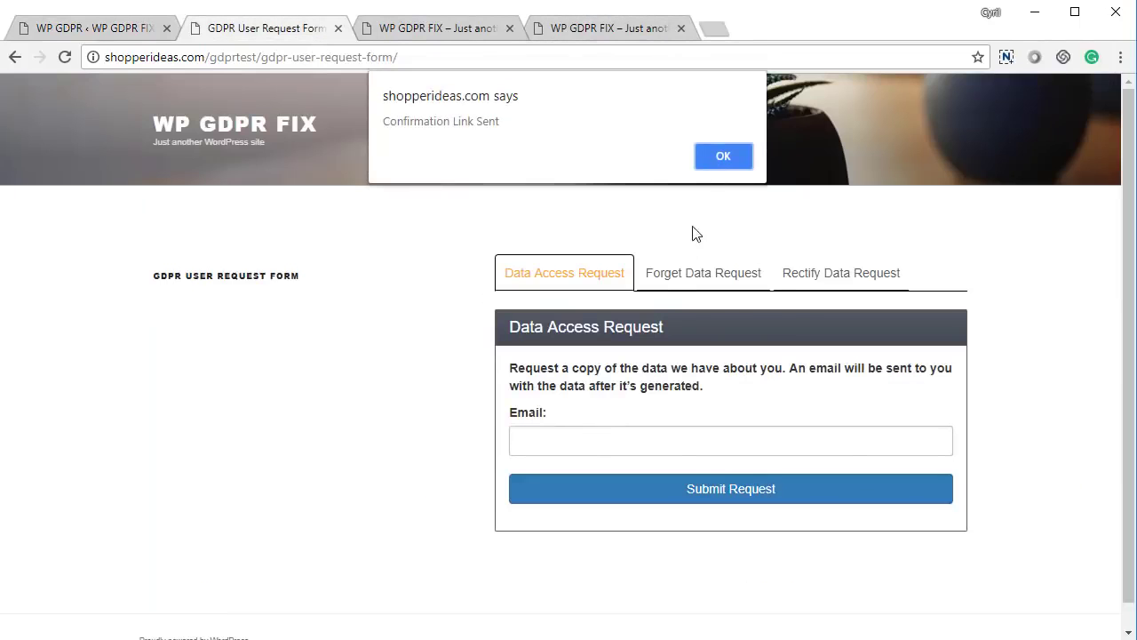
left_click(720, 165)
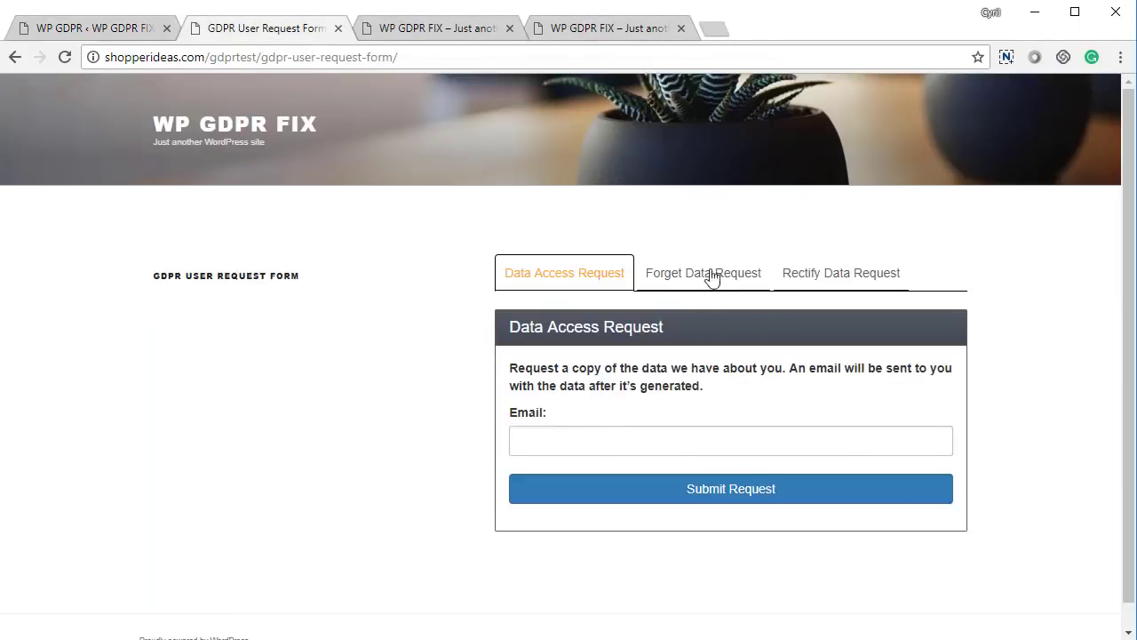
left_click(838, 277)
- Submit a rectification request including User Data that asks for a name change, then return to admin
left_click(577, 373)
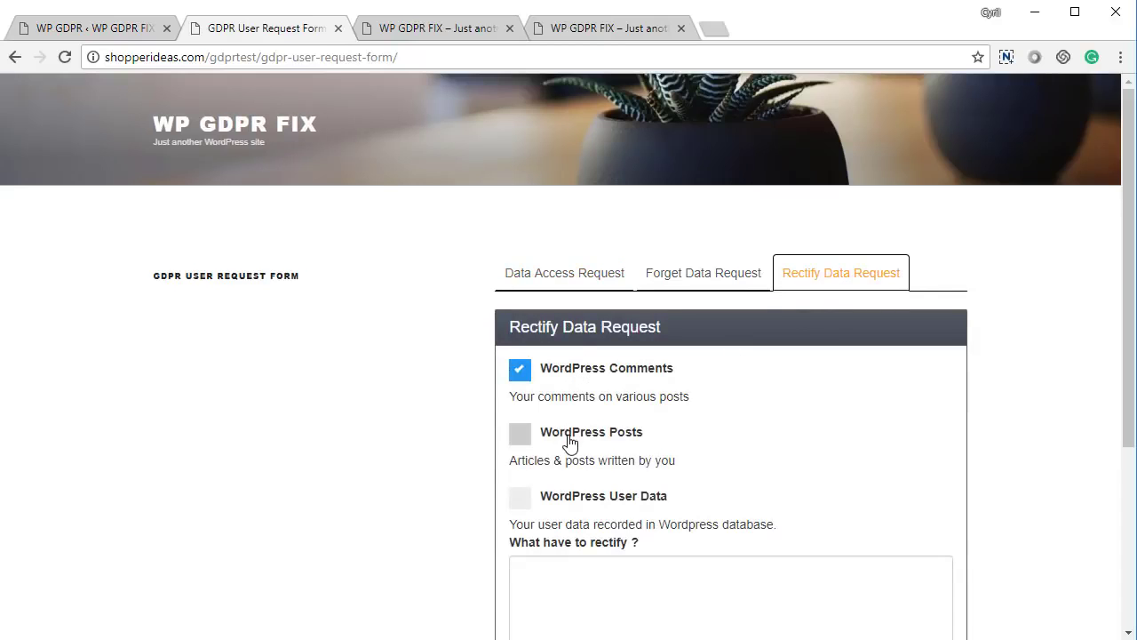
left_click(570, 440)
scroll(574, 464, "down", 2)
left_click(595, 318)
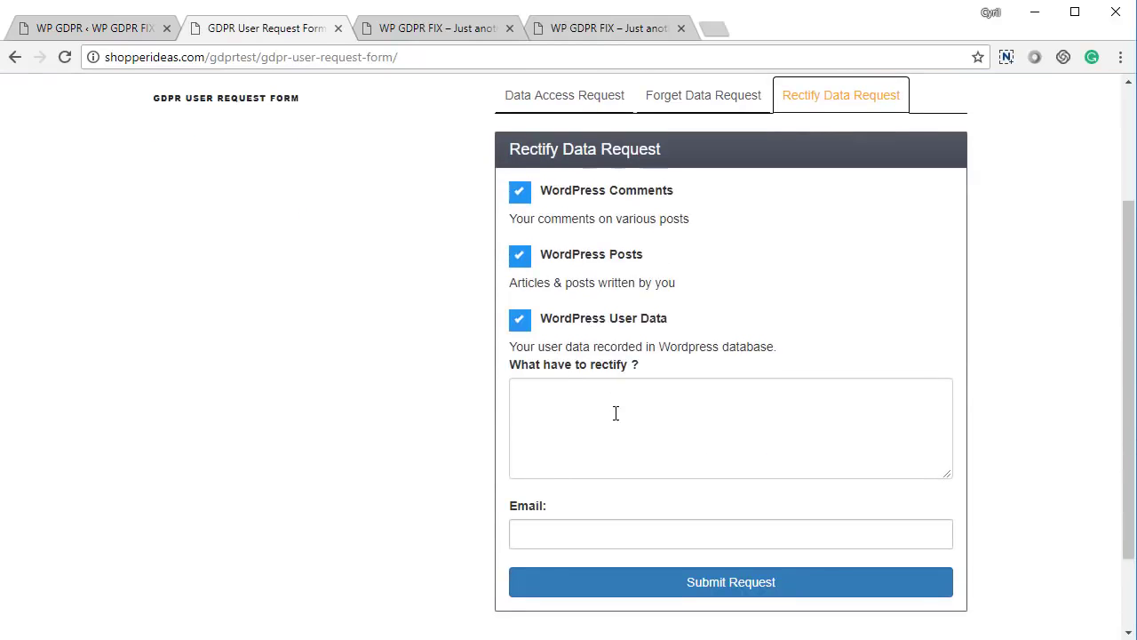
left_click(615, 413)
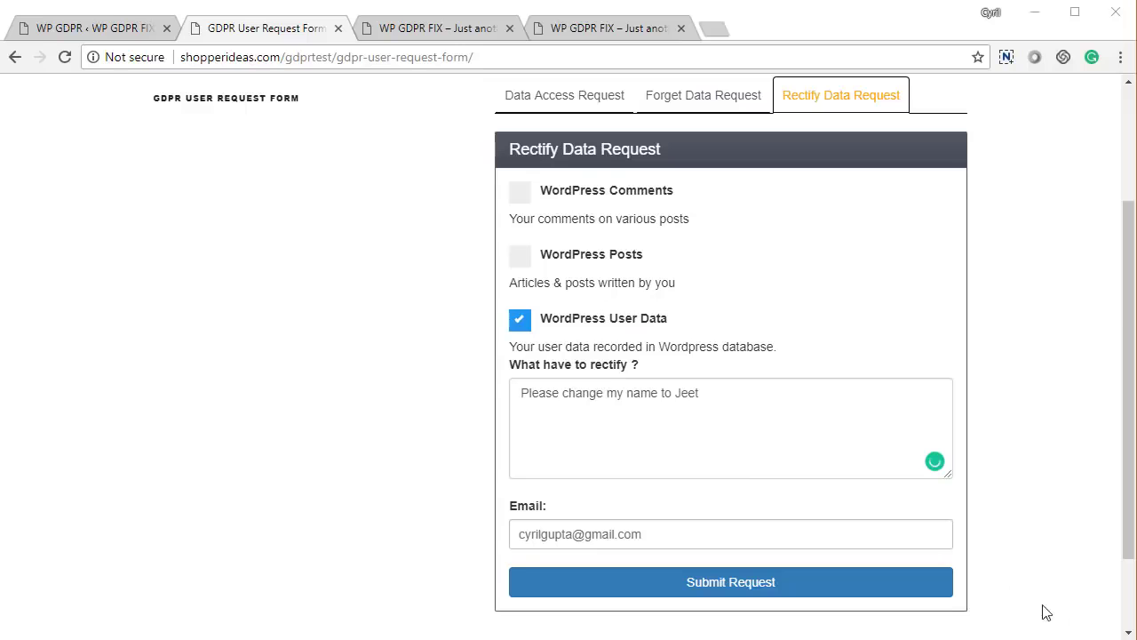
left_click(885, 590)
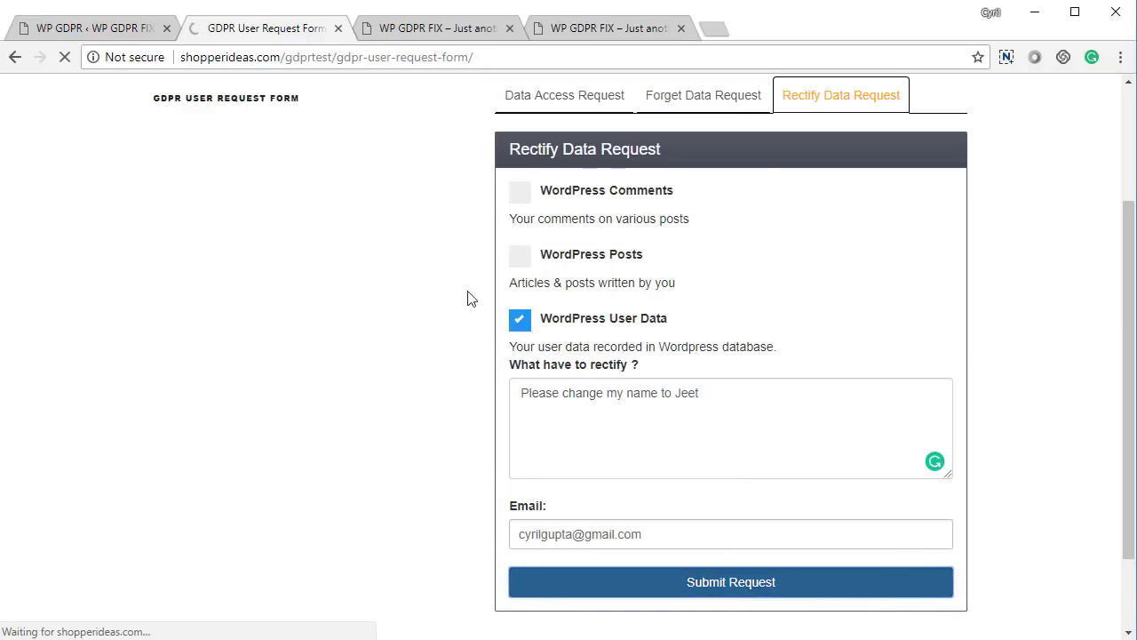
left_click(92, 27)
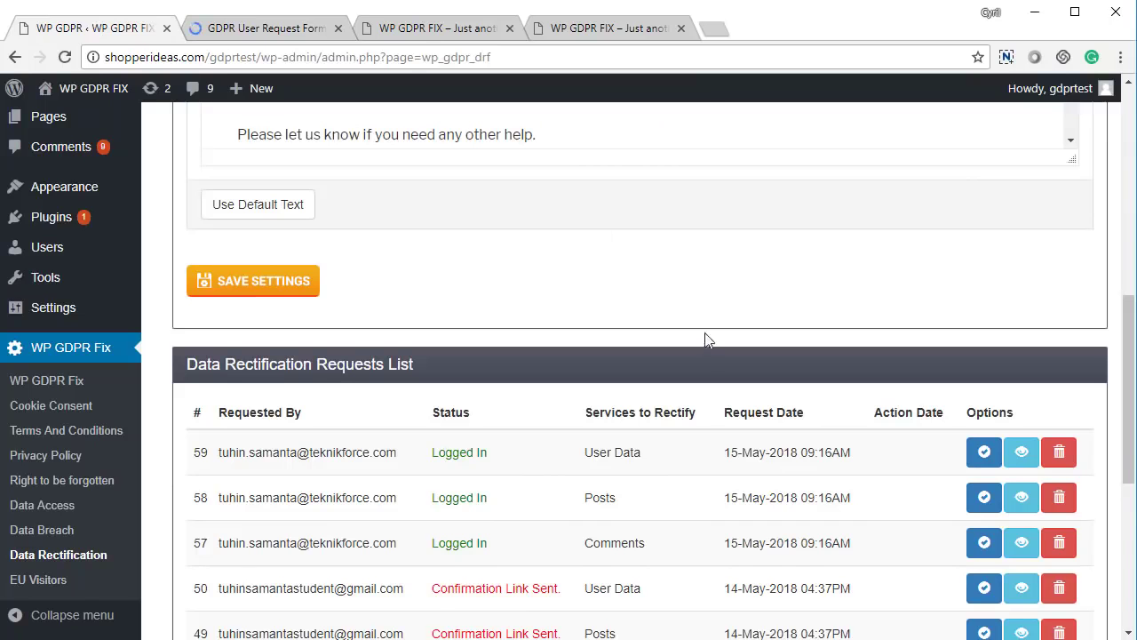
- Reload the Data Rectification admin page to fetch the new request
scroll(705, 337, "up", 8)
scroll(672, 372, "up", 1)
right_click(418, 238)
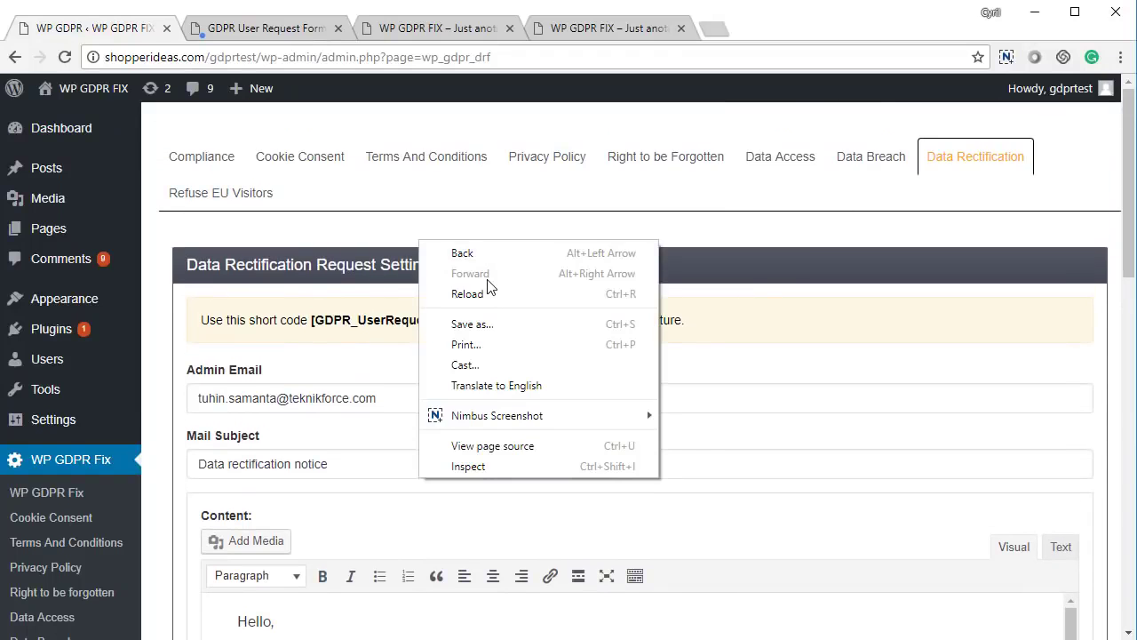
left_click(492, 293)
- View the details of the new rectification request 64 in the requests list
scroll(508, 432, "down", 12)
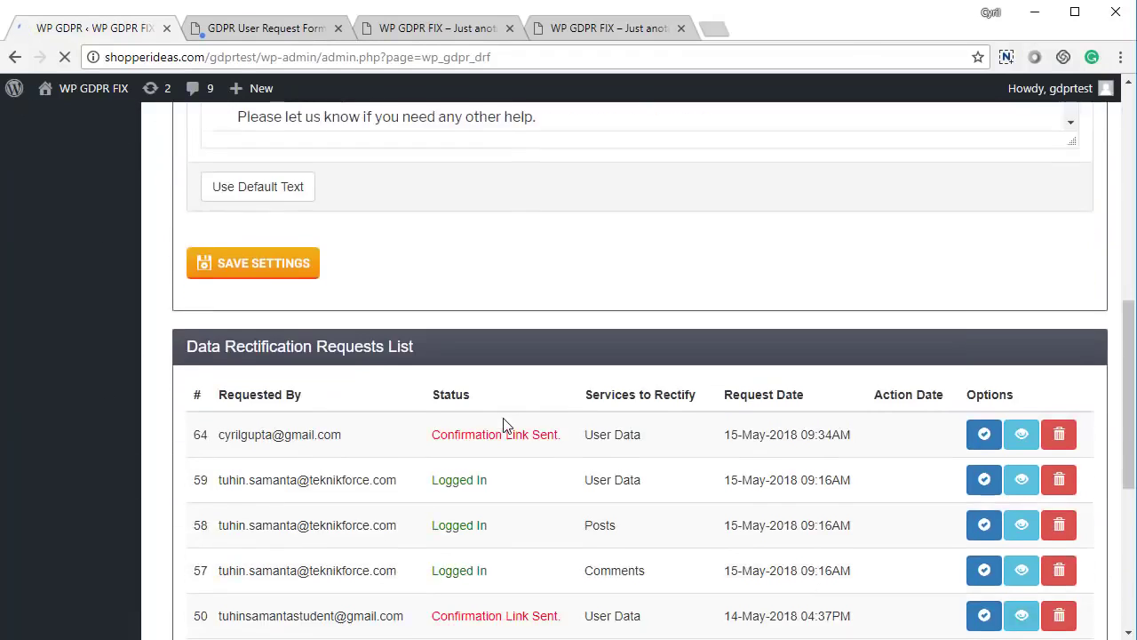
scroll(436, 274, "up", 1)
left_click_drag(256, 254, 731, 274)
left_click(760, 280)
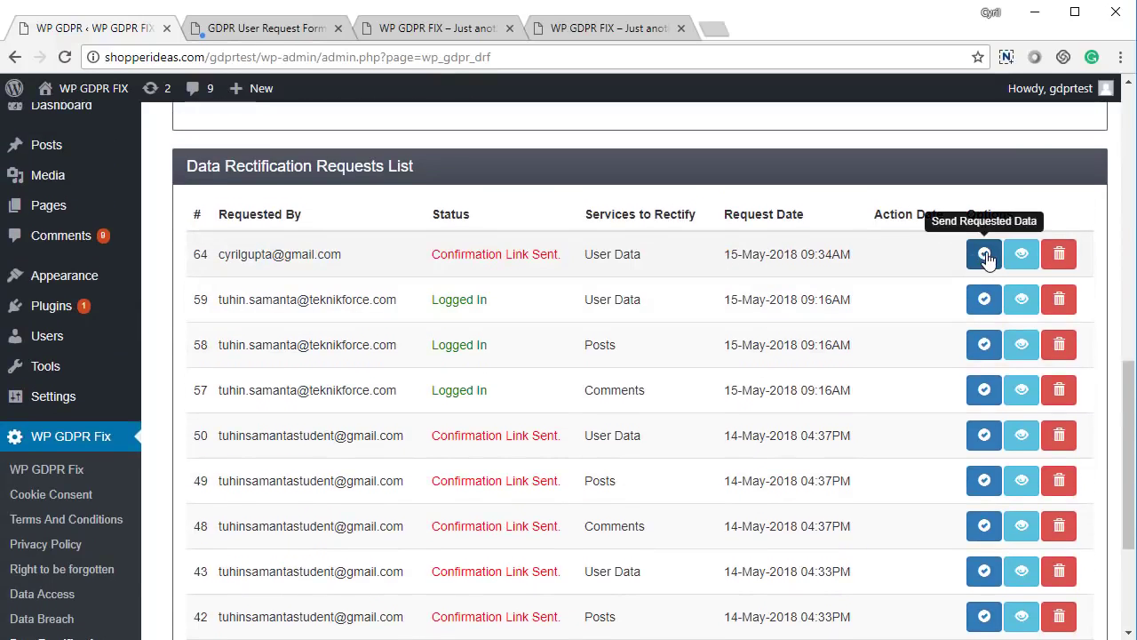
left_click(1021, 255)
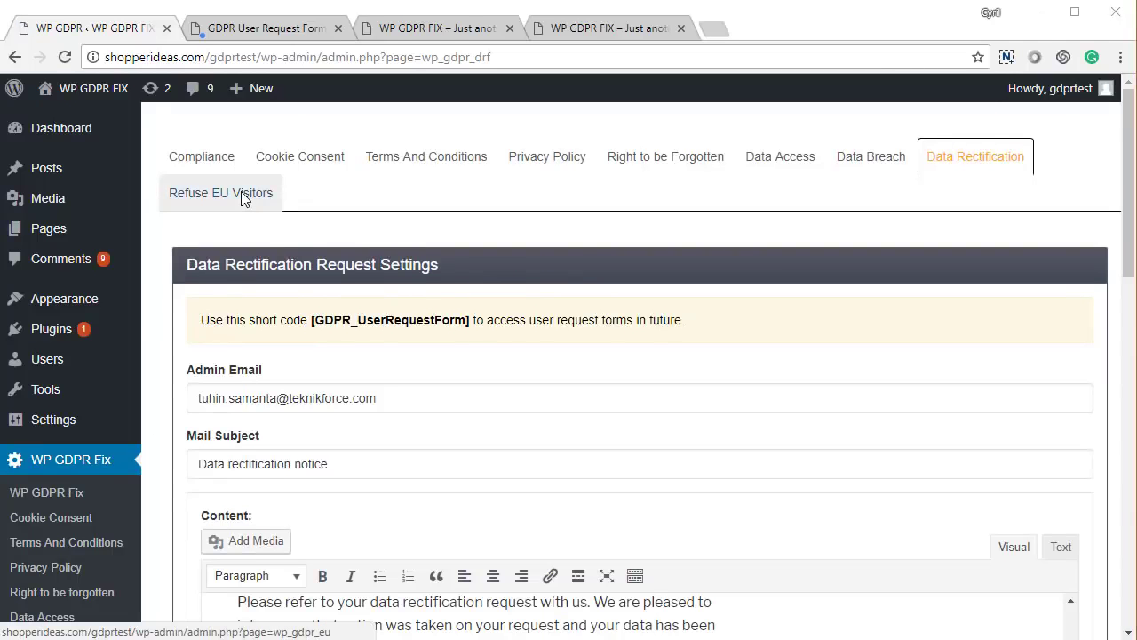
- Save Refuse EU Visitors with 'Do not accept traffic from EU countries' unticked and no redirect URL
left_click(241, 191)
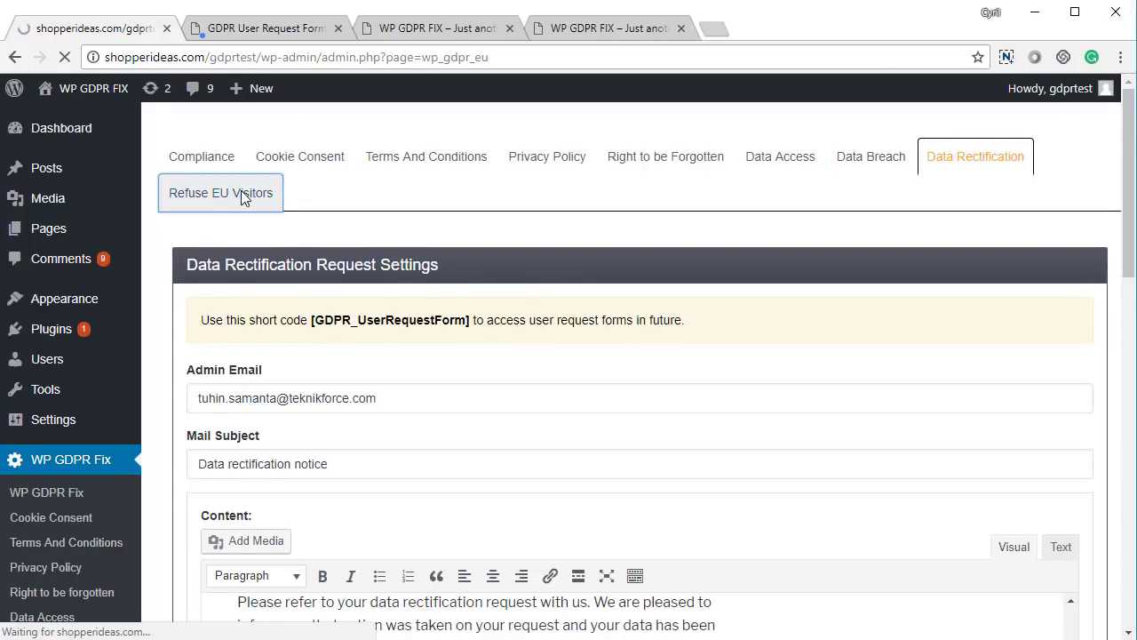
scroll(462, 373, "down", 3)
scroll(507, 418, "up", 2)
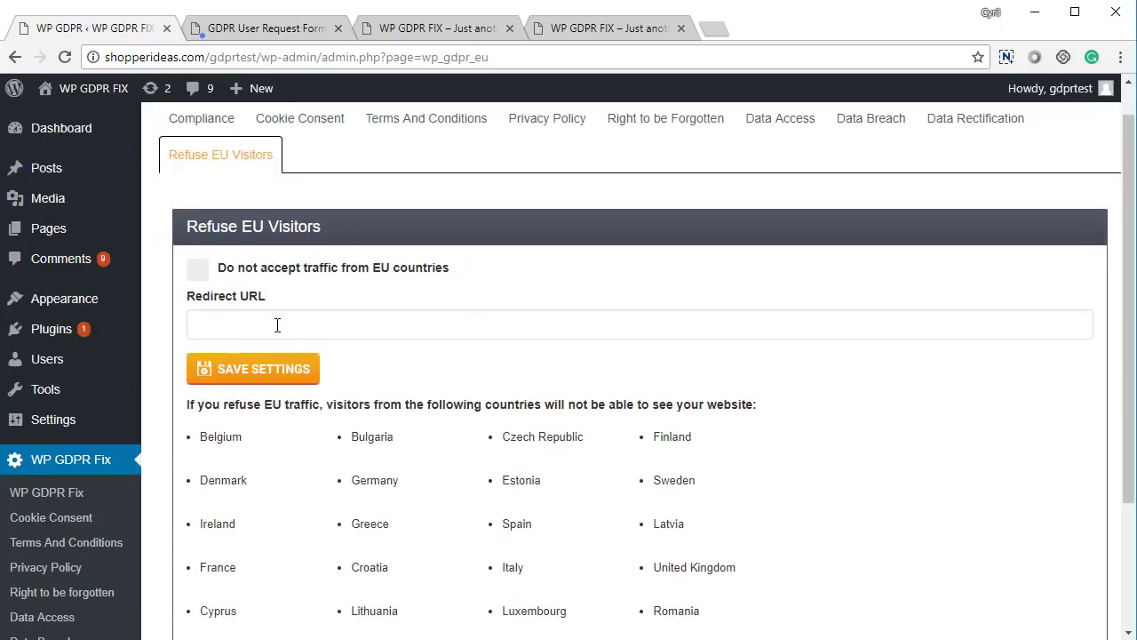
left_click(201, 274)
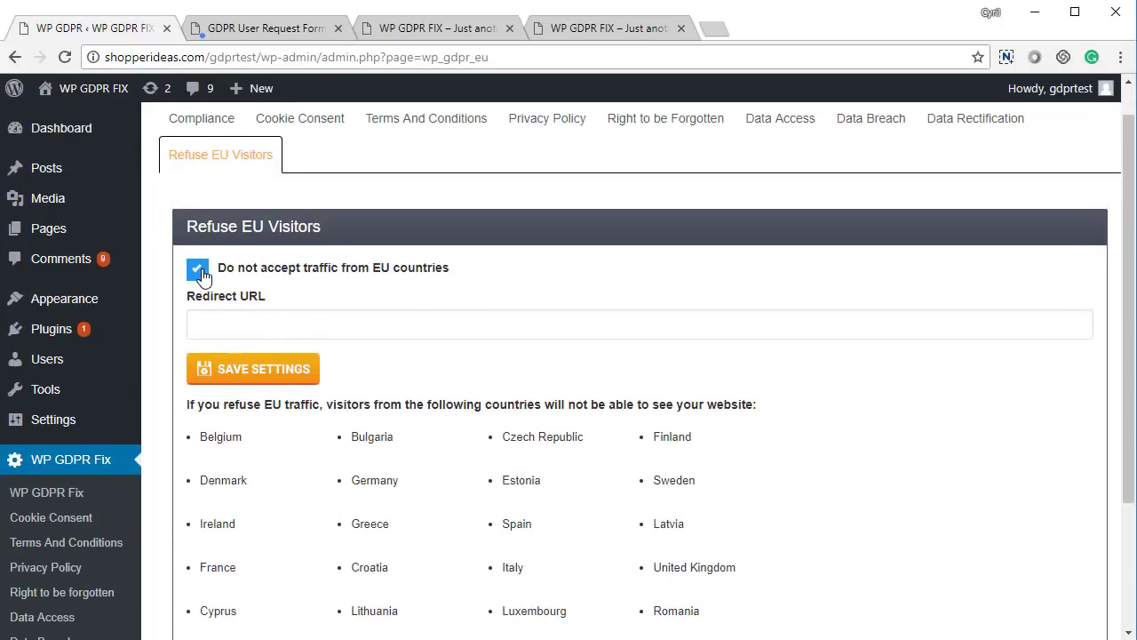
left_click(227, 320)
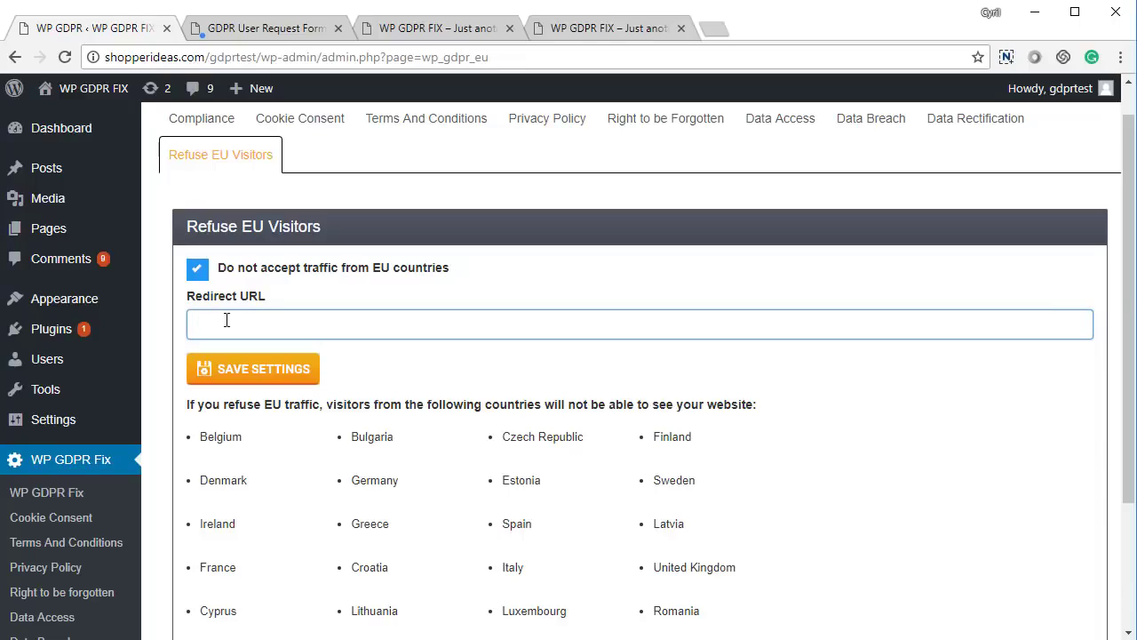
left_click(197, 268)
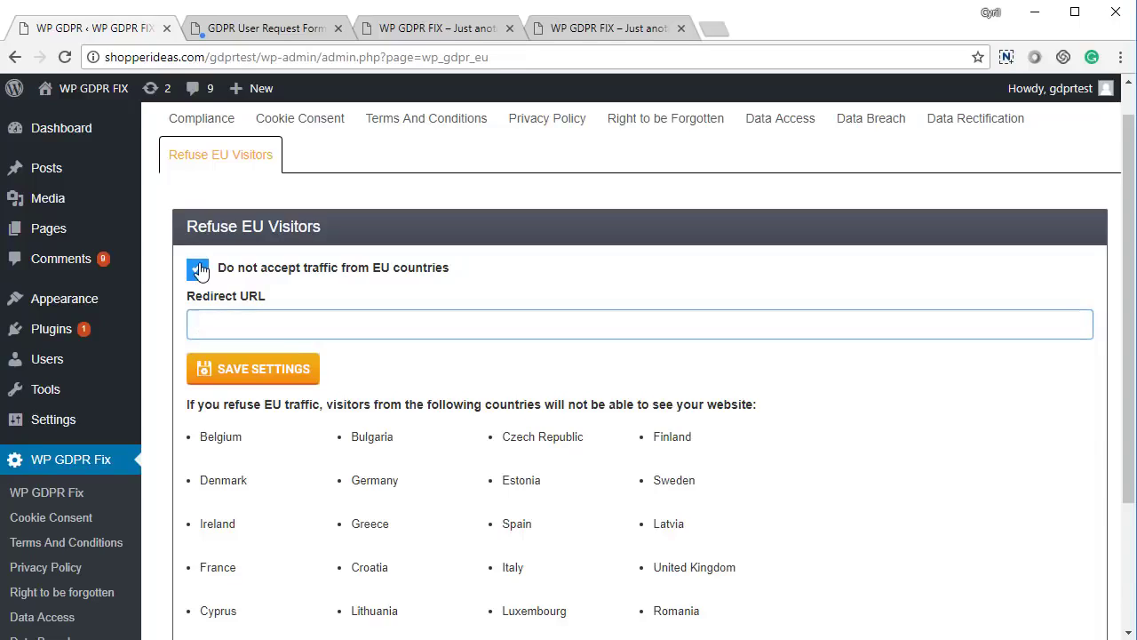
left_click(286, 380)
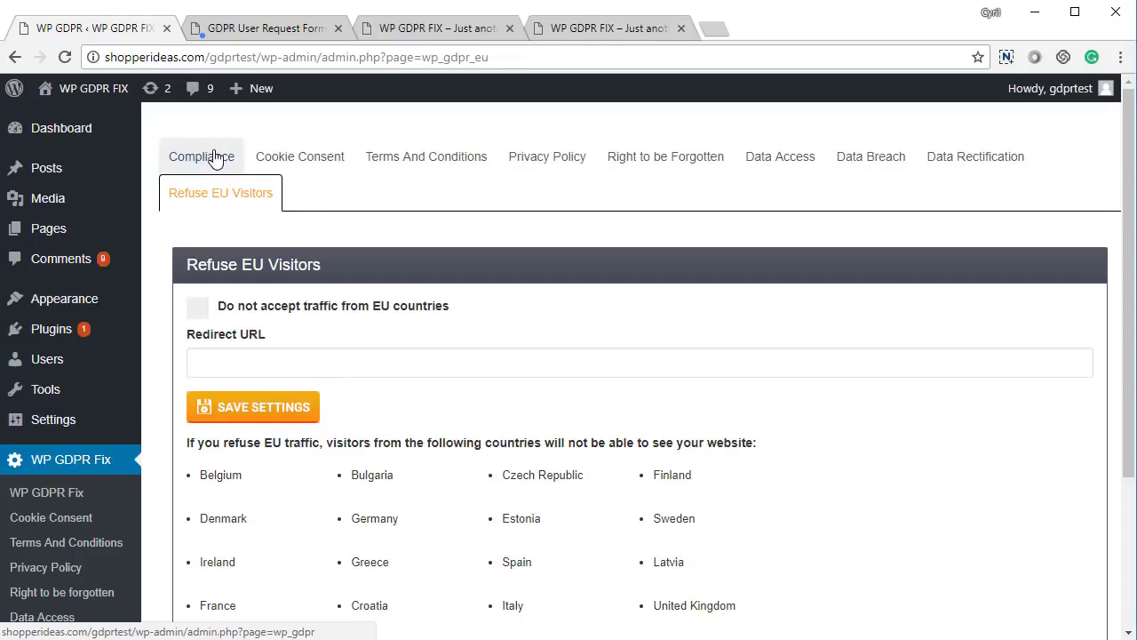
scroll(262, 320, "down", 2)
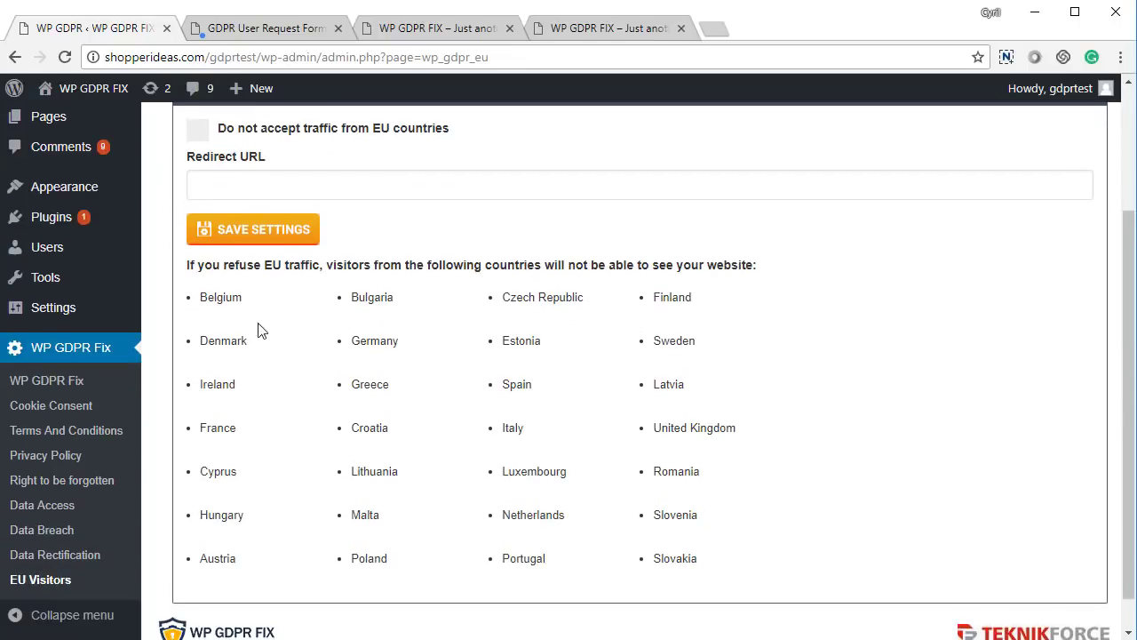
scroll(222, 213, "up", 2)
- Review the Compliance tab's green-ticked requirements, from Accept EU traffic through Data Rectification
left_click(183, 167)
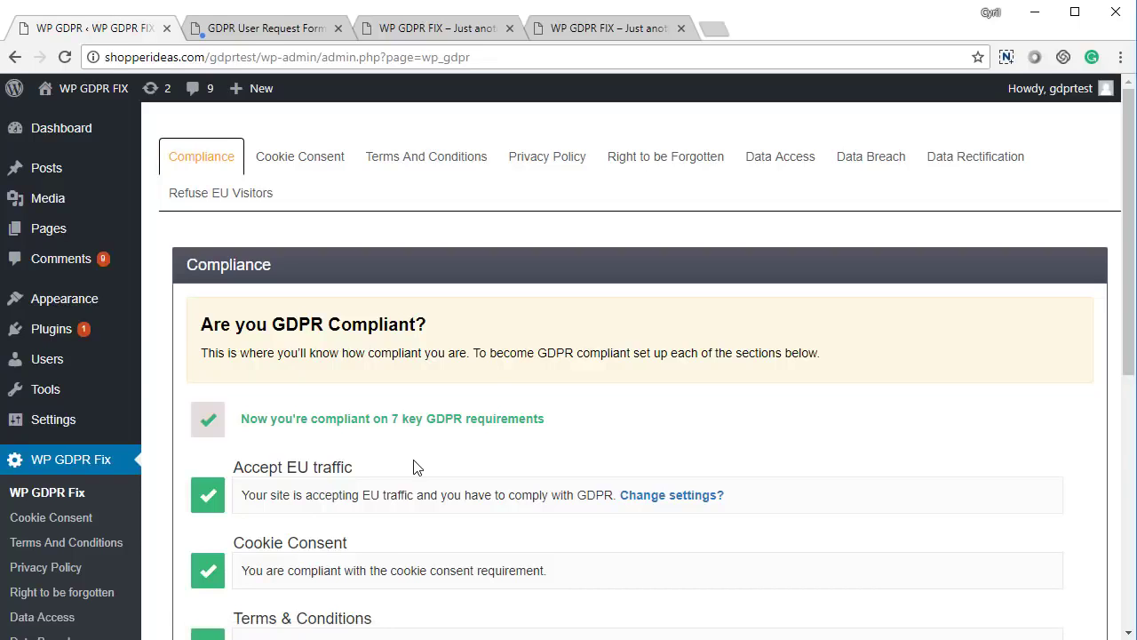
scroll(413, 466, "down", 6)
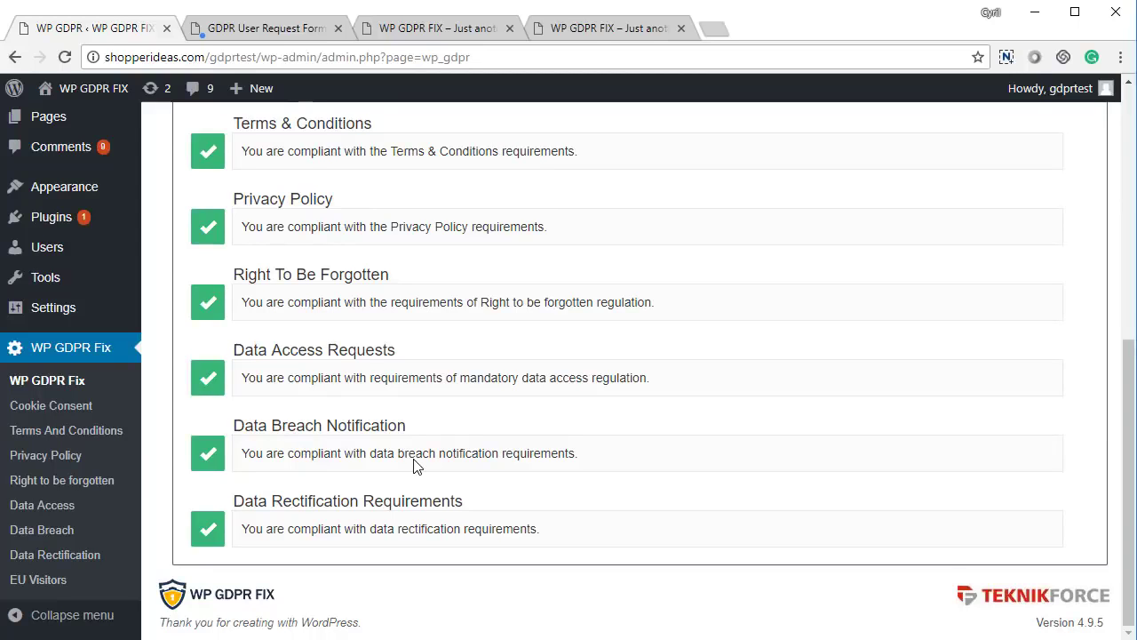
scroll(414, 462, "up", 6)
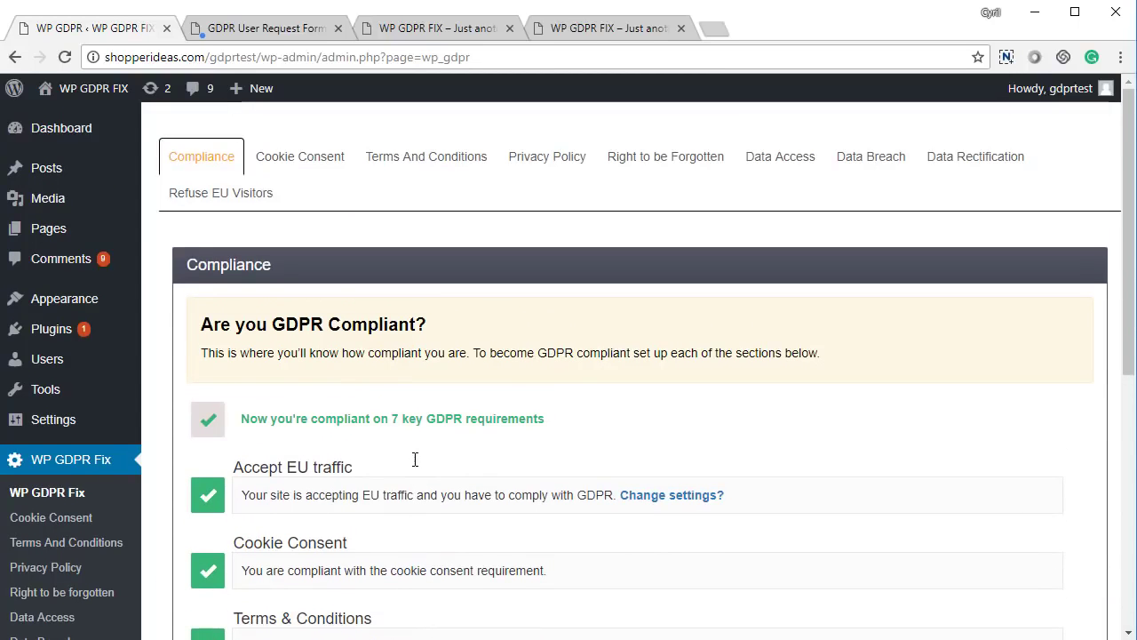